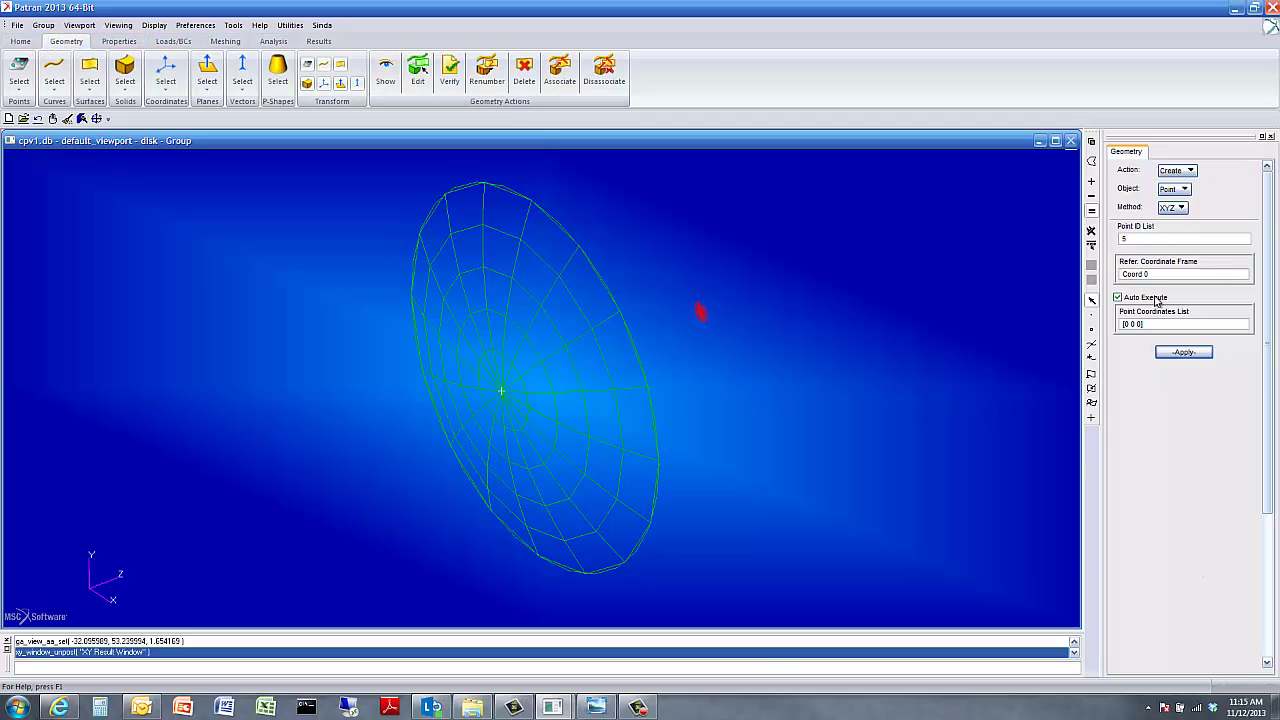
- Switch geometry to Edit P-Shape and inspect Disc 2 (0.5 in diameter) and Paraboloid 1 (diameter 10)
{"action": "left_click", "coordinate": [1178, 190]}
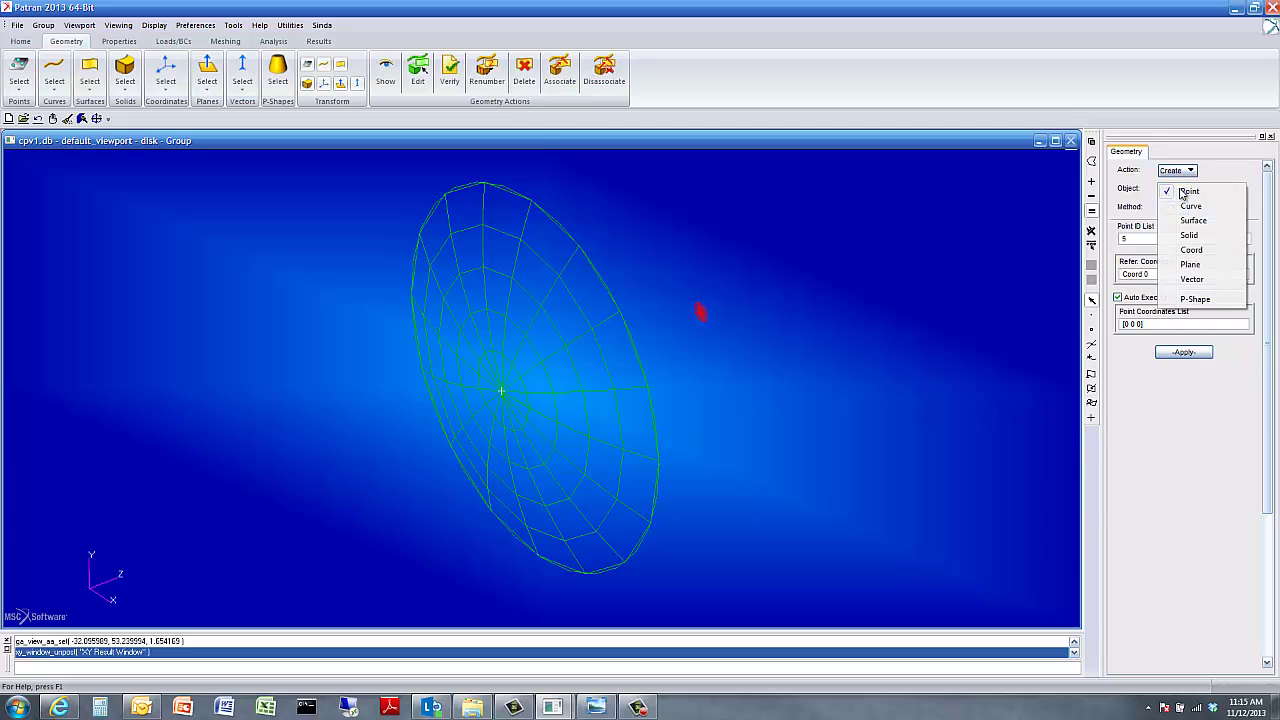
{"action": "left_click", "coordinate": [1190, 299]}
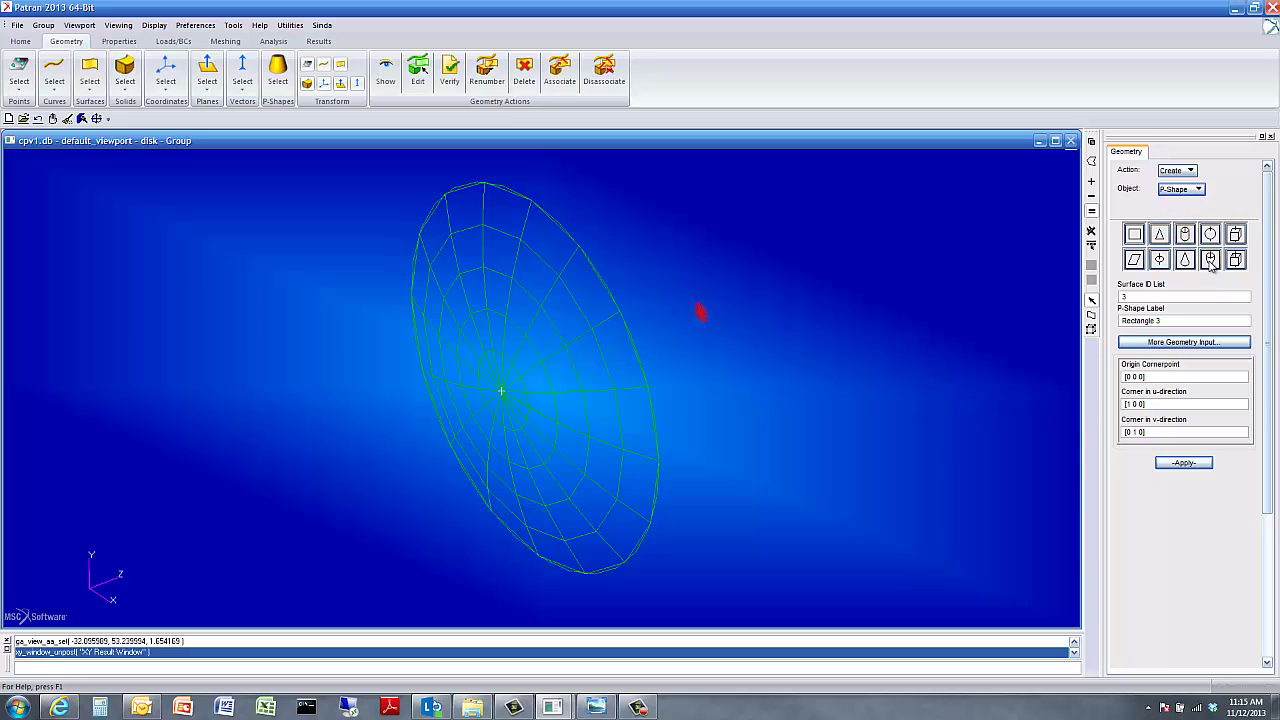
{"action": "left_click", "coordinate": [1182, 171]}
{"action": "left_click", "coordinate": [1189, 201]}
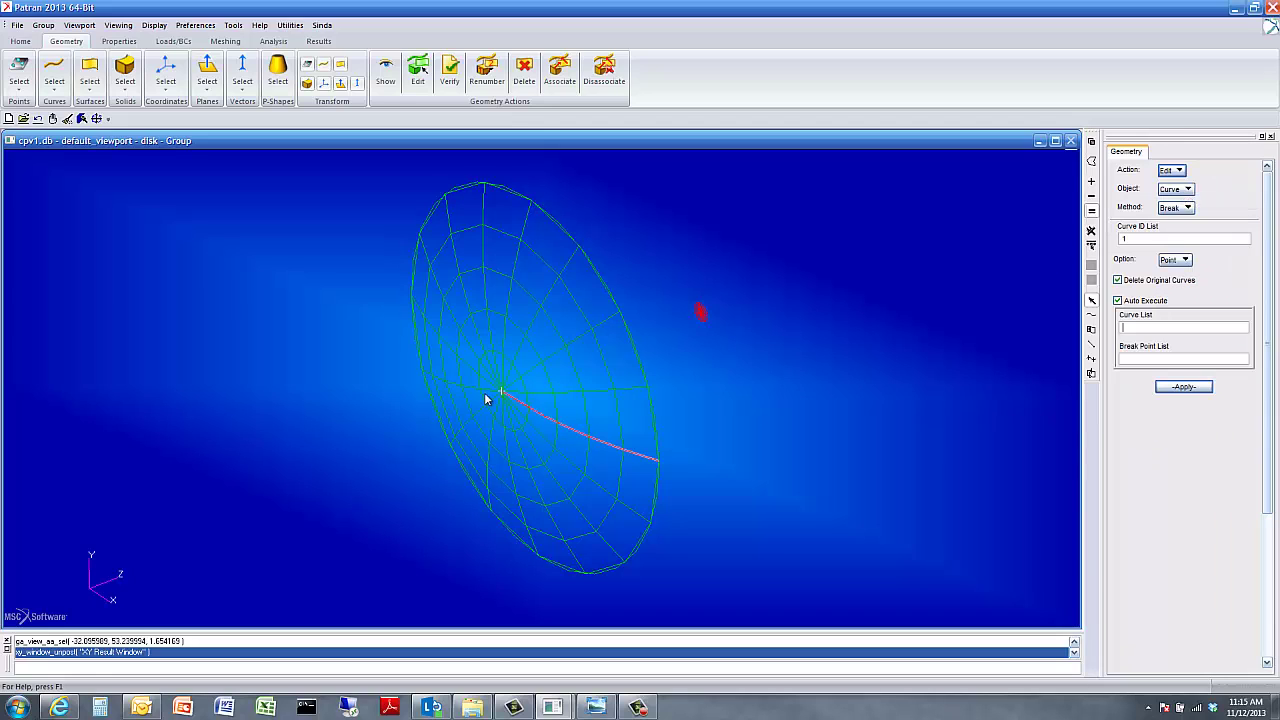
{"action": "left_click", "coordinate": [1176, 189]}
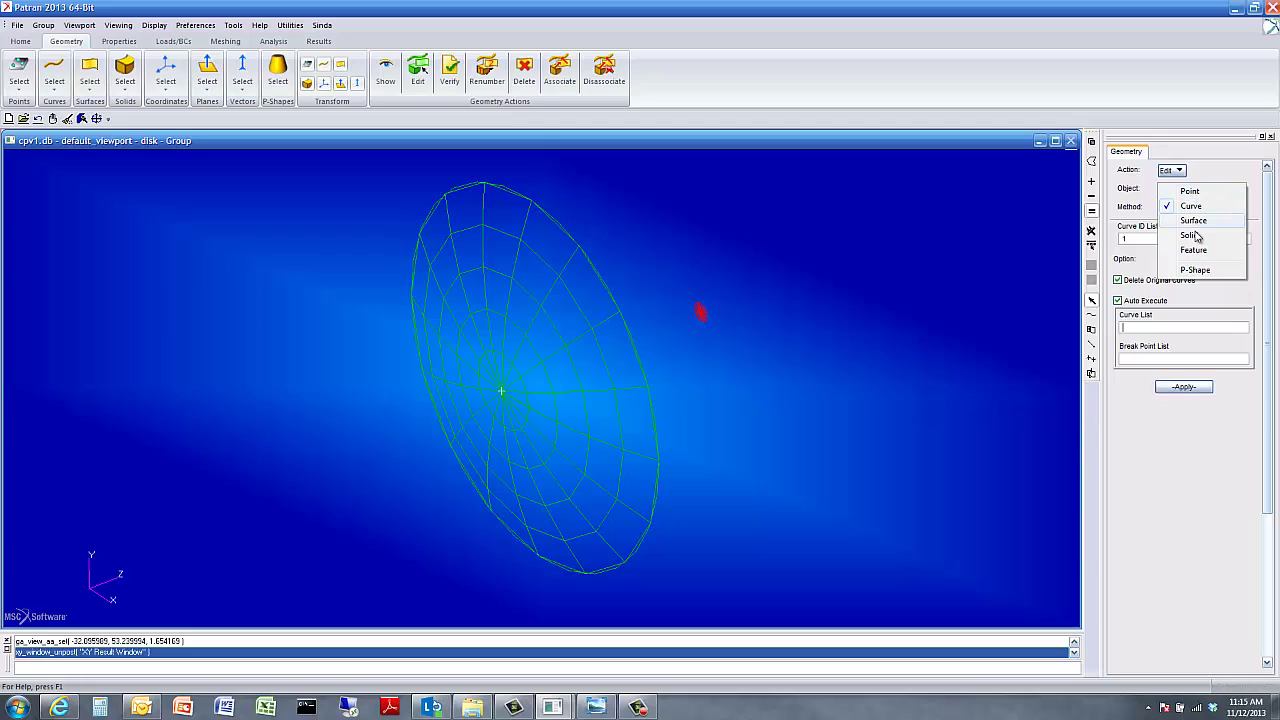
{"action": "left_click", "coordinate": [1188, 269]}
{"action": "left_click", "coordinate": [1129, 248]}
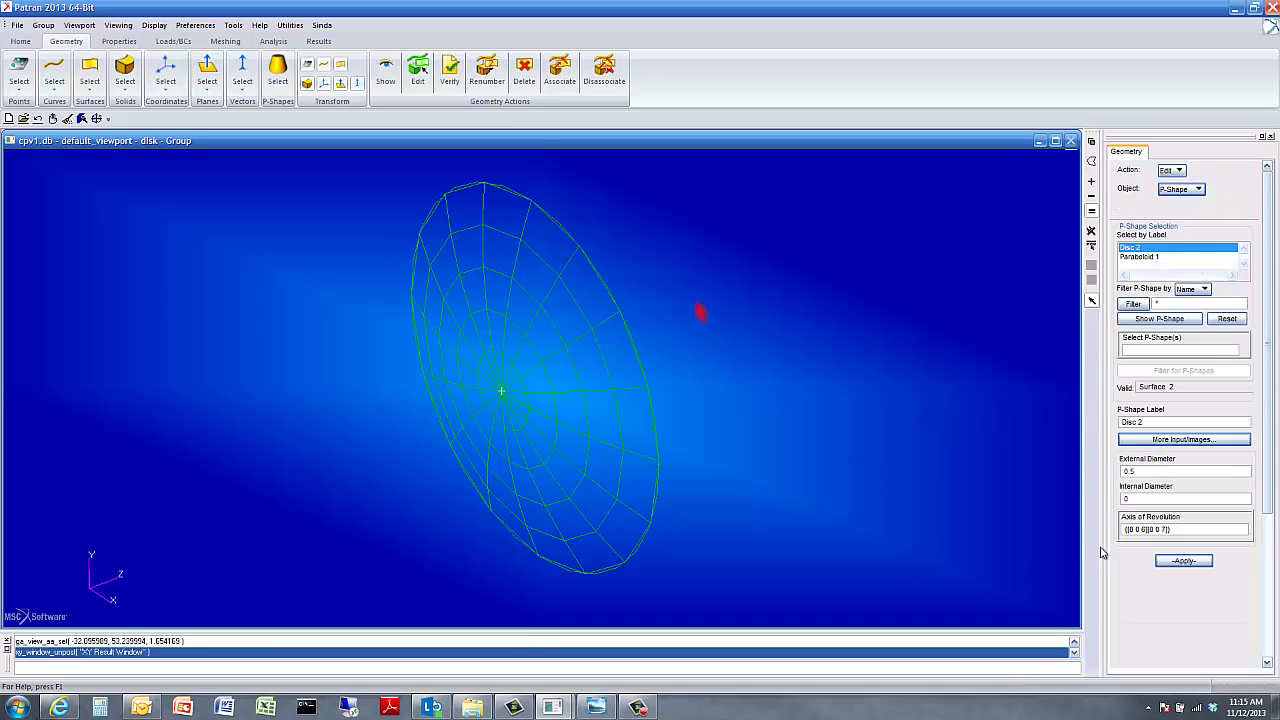
{"action": "left_click", "coordinate": [1148, 257]}
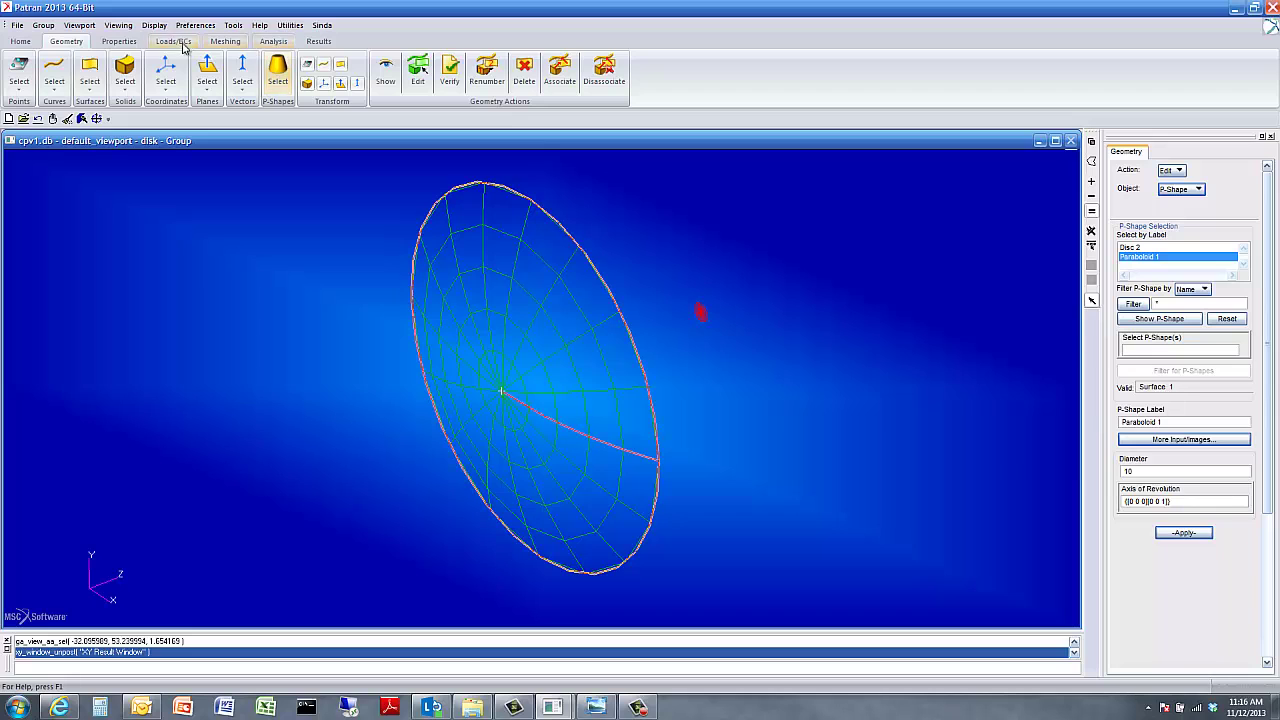
- Bring up the Element Properties form and review its Create 2D Shell property options
{"action": "left_click", "coordinate": [115, 41]}
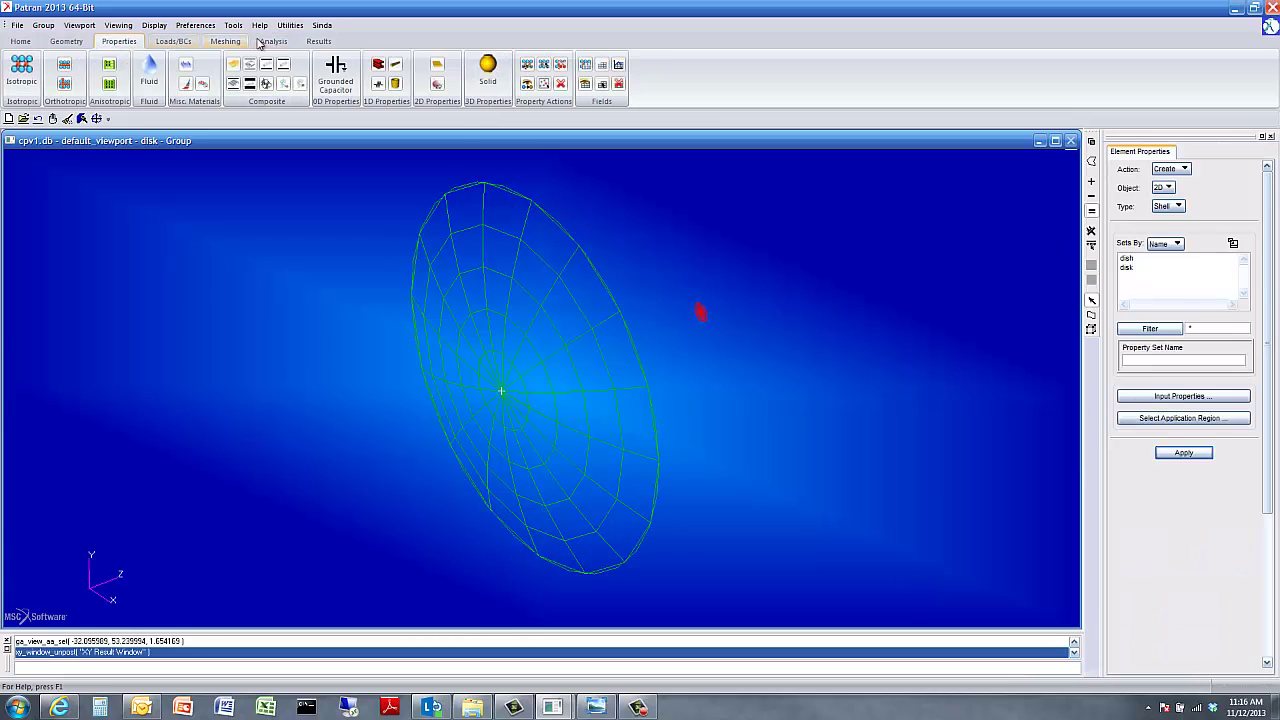
{"action": "left_click", "coordinate": [322, 25]}
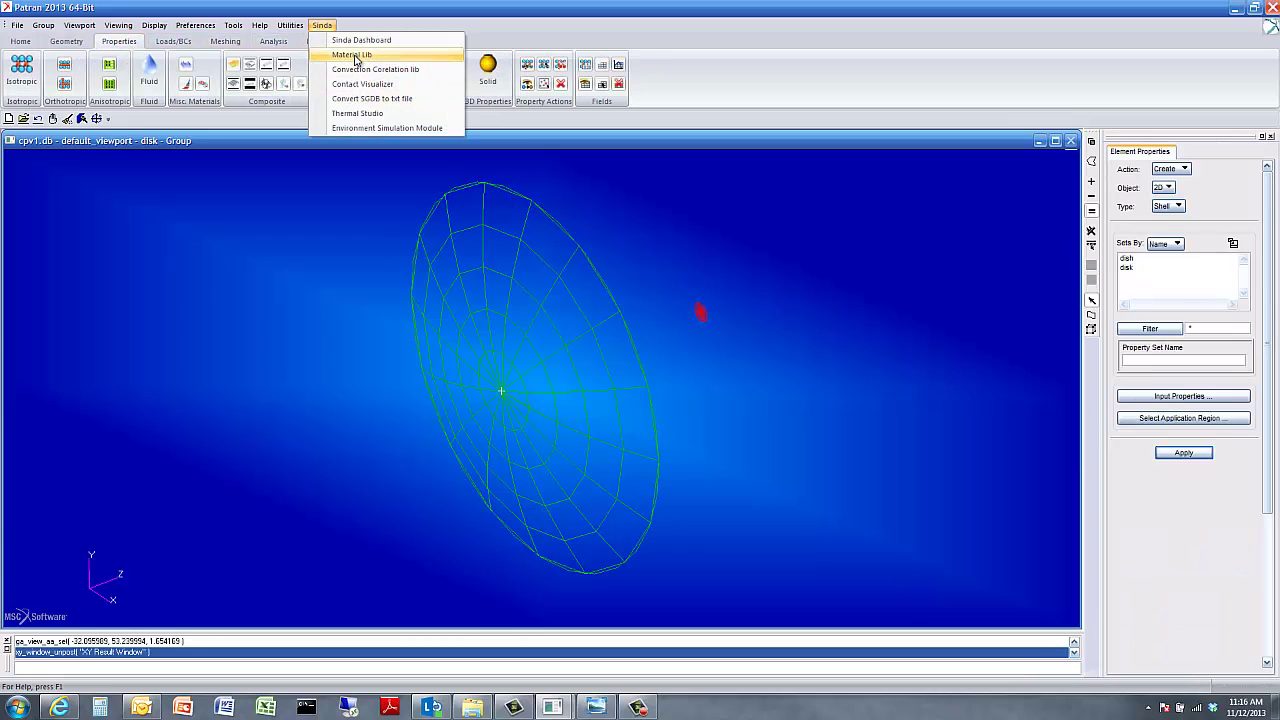
{"action": "left_click", "coordinate": [287, 222]}
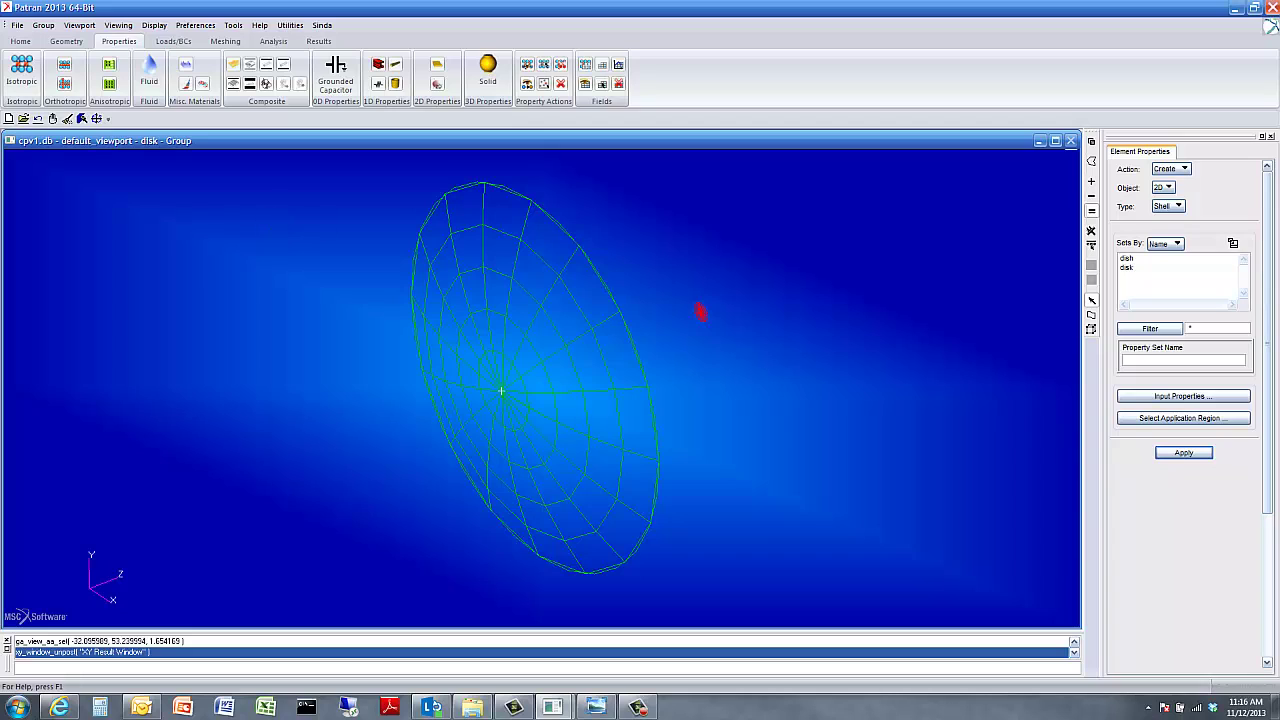
{"action": "left_click", "coordinate": [1171, 189]}
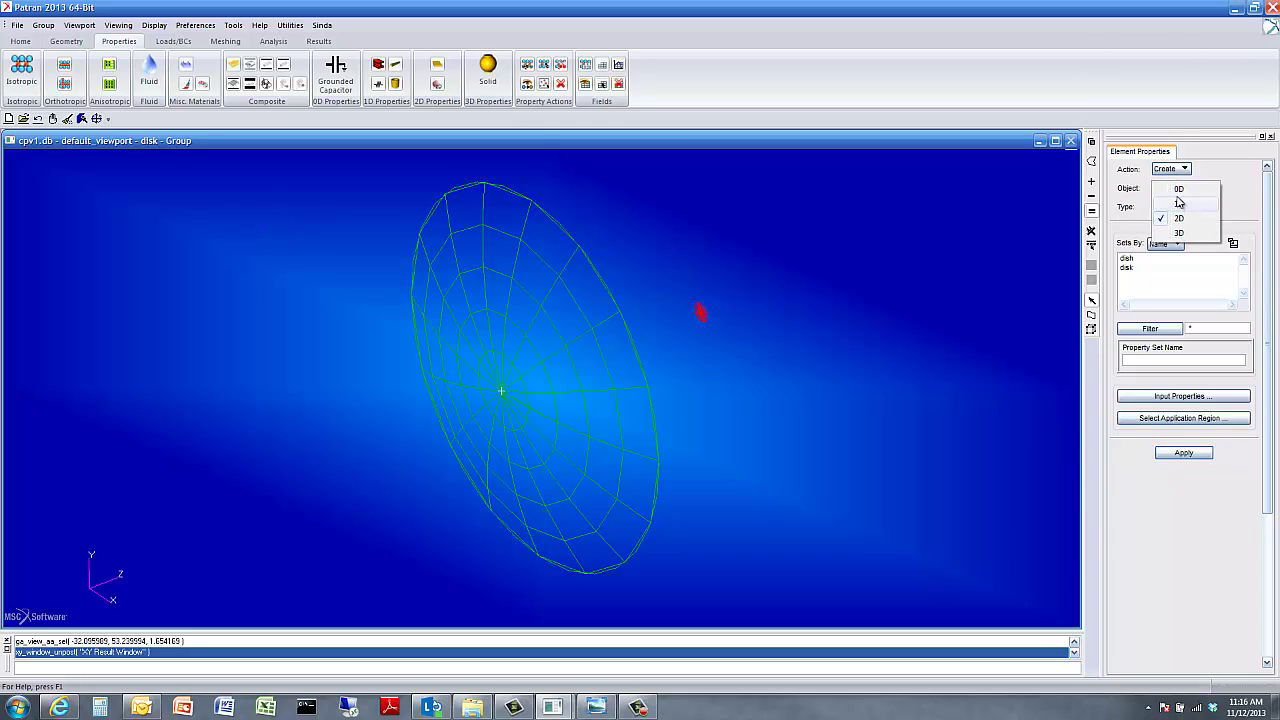
{"action": "left_click", "coordinate": [1170, 218]}
{"action": "left_click", "coordinate": [1170, 206]}
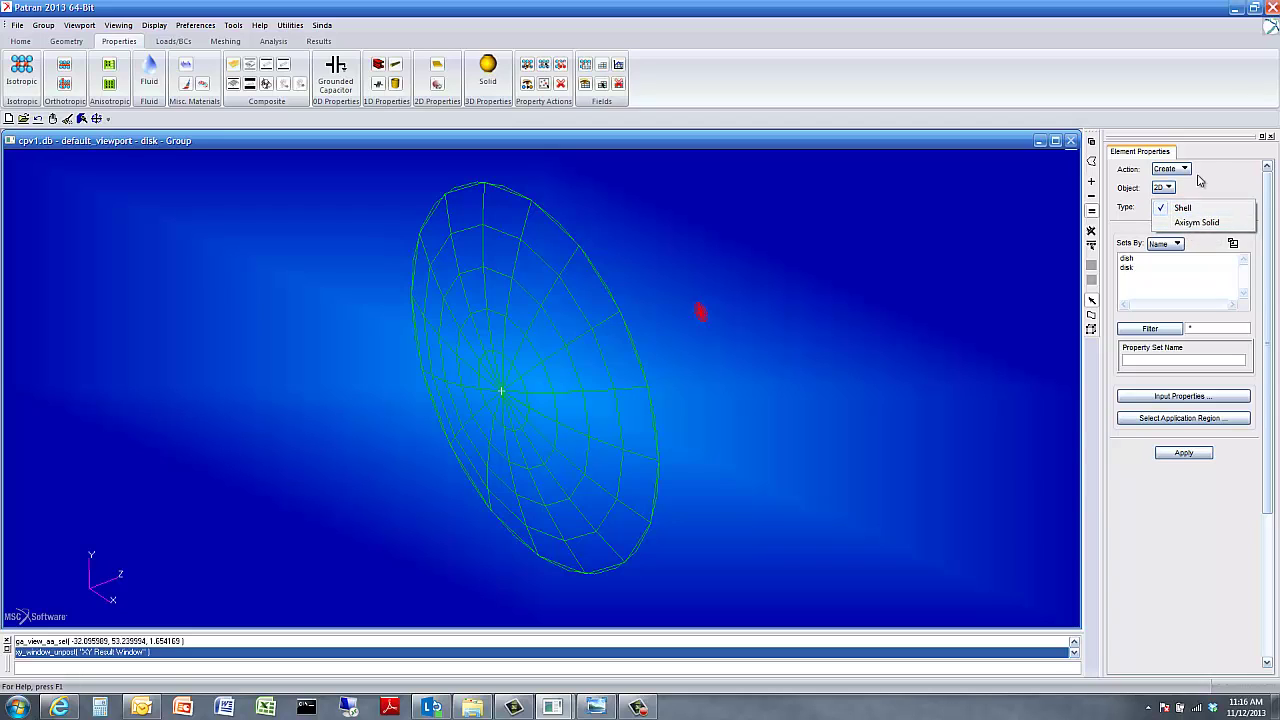
{"action": "left_click", "coordinate": [1185, 171]}
{"action": "left_click", "coordinate": [1185, 171]}
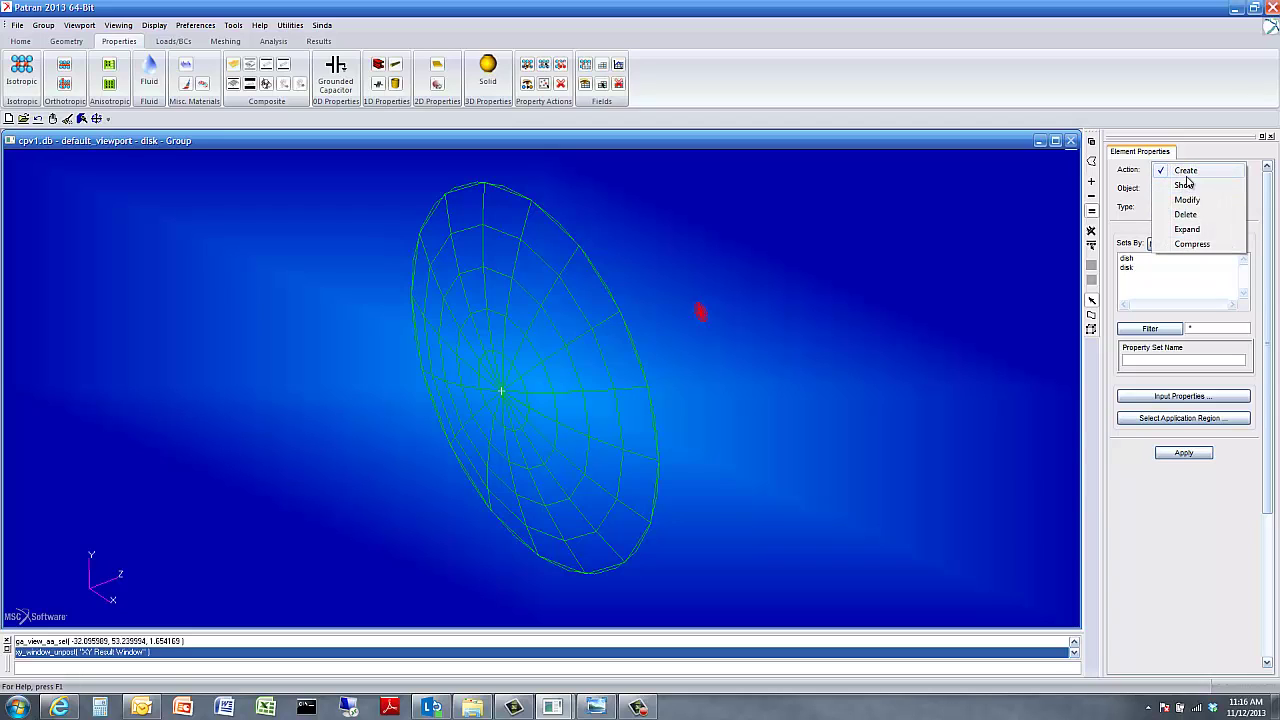
{"action": "left_click", "coordinate": [1186, 172]}
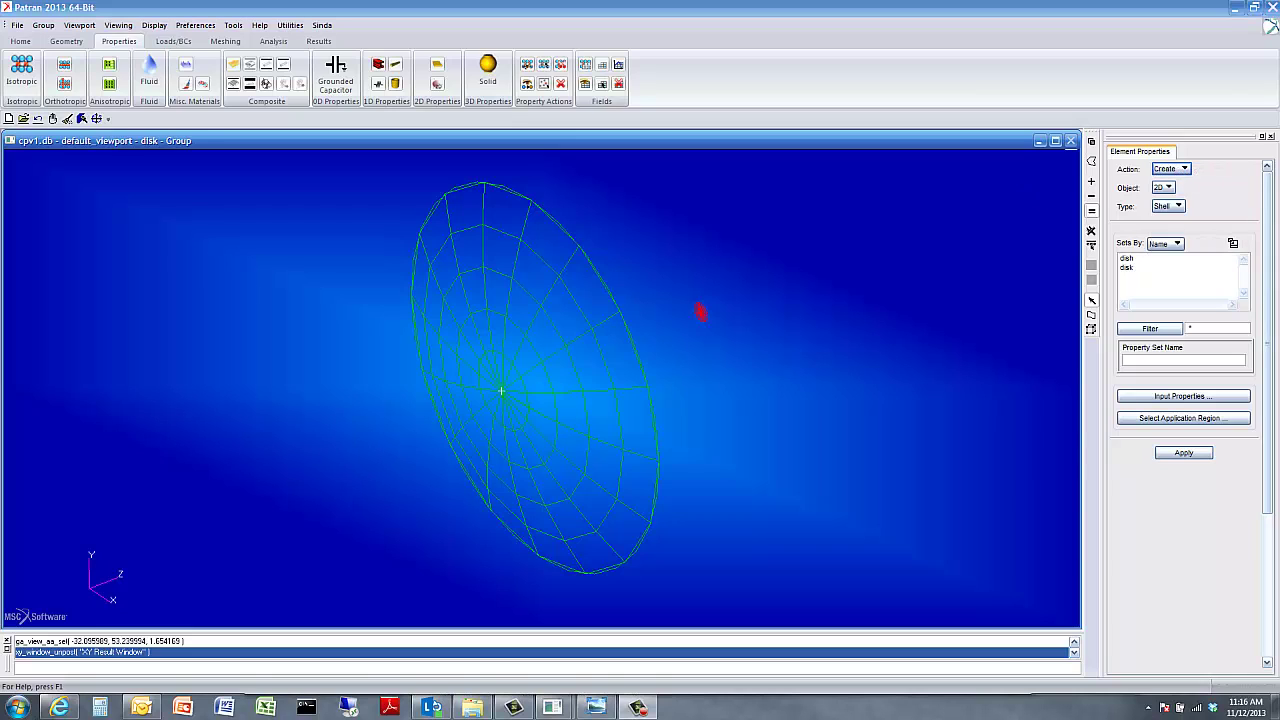
- Open the isotropic materials and view the Aluminum_6061-T6 property values
{"action": "left_click", "coordinate": [22, 68]}
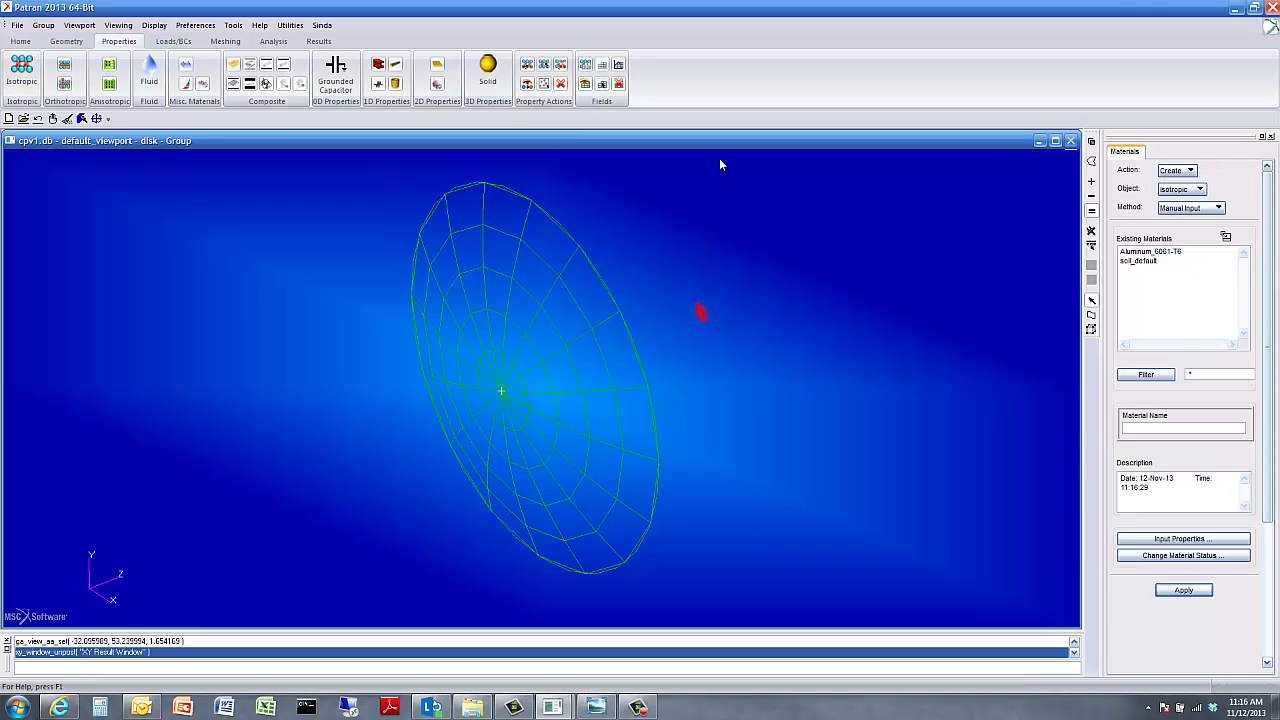
{"action": "double_click", "coordinate": [1145, 251]}
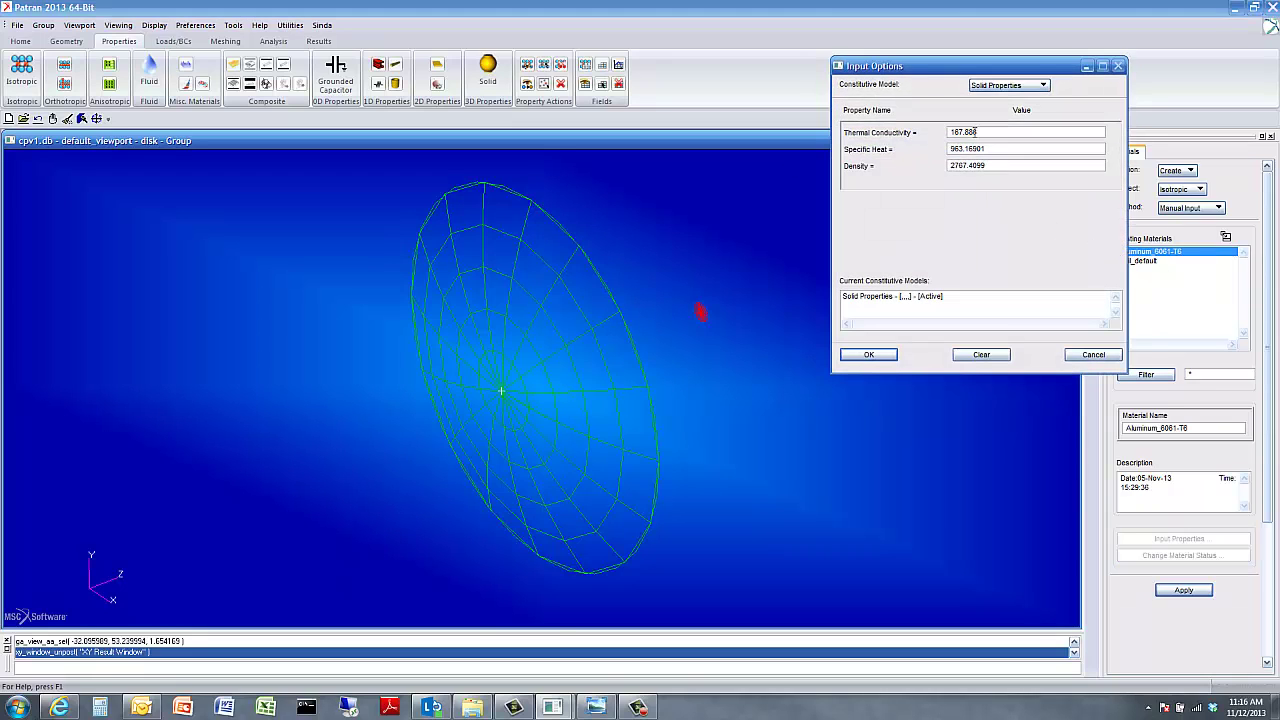
{"action": "left_click", "coordinate": [868, 354]}
- Switch to Coating materials and review the black and mirror coating emissivity and absorptivity
{"action": "left_click", "coordinate": [1185, 189]}
{"action": "left_click", "coordinate": [1195, 295]}
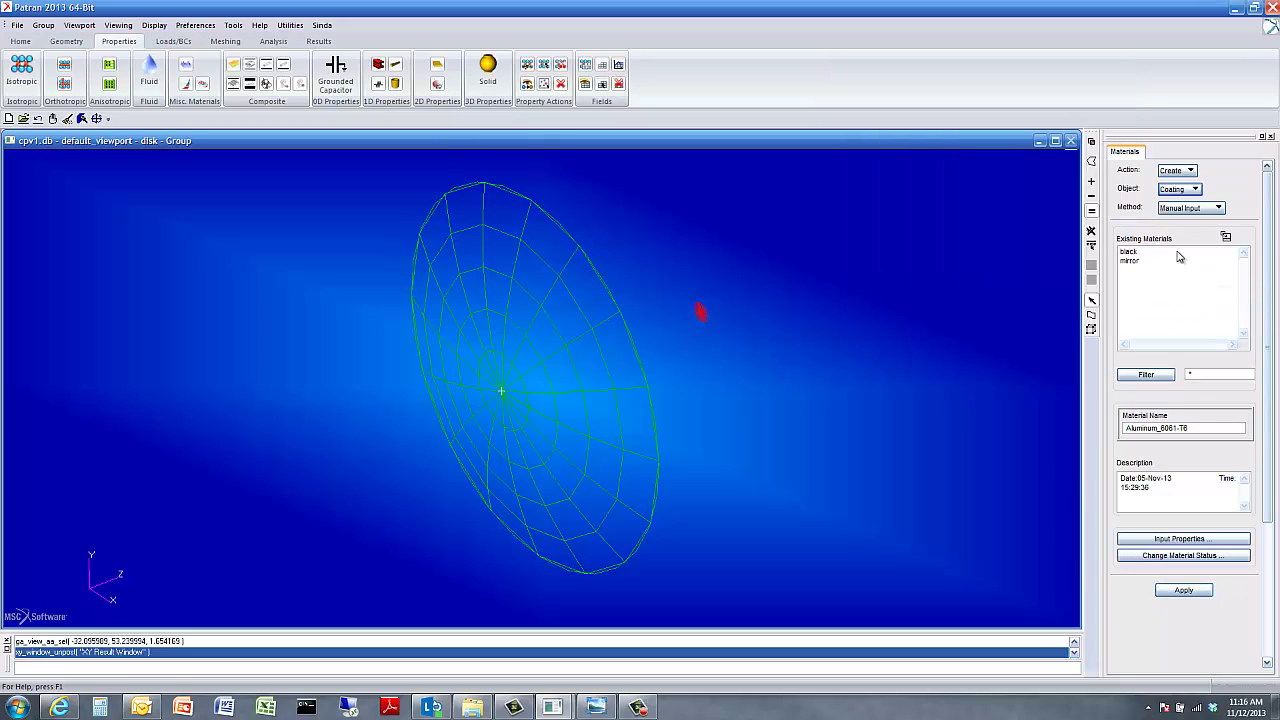
{"action": "double_click", "coordinate": [1129, 253]}
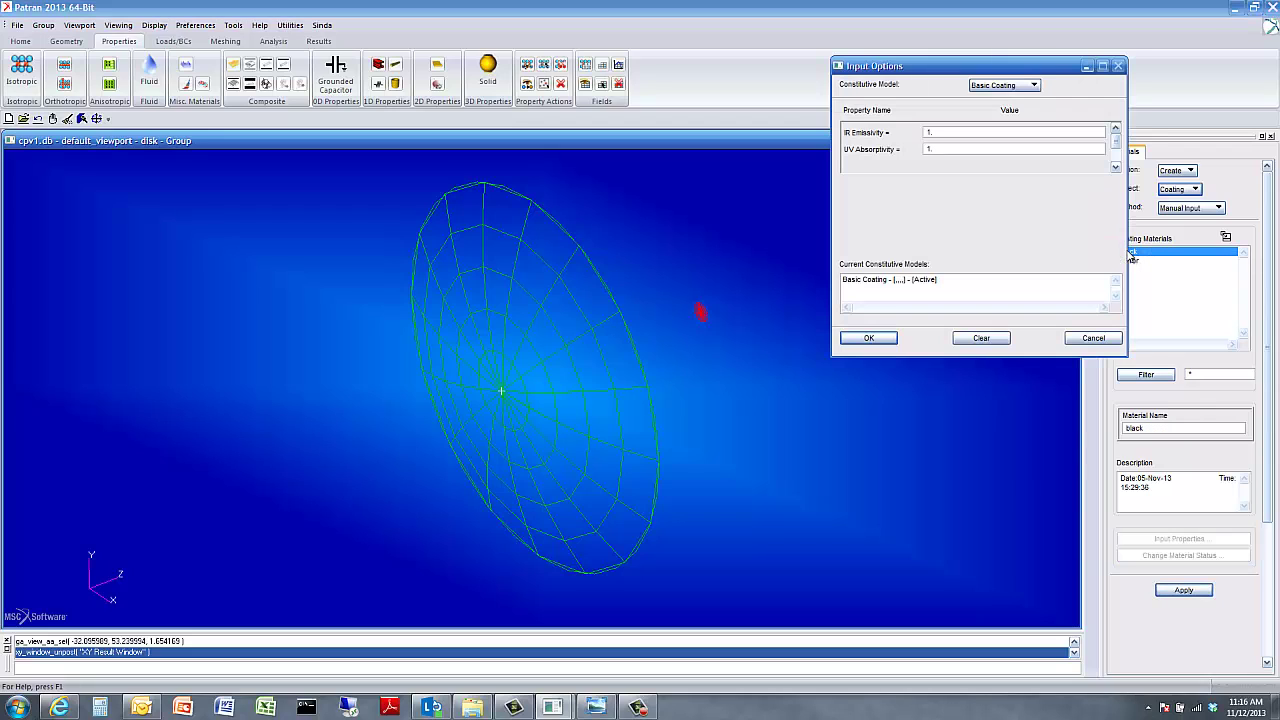
{"action": "left_click", "coordinate": [868, 337]}
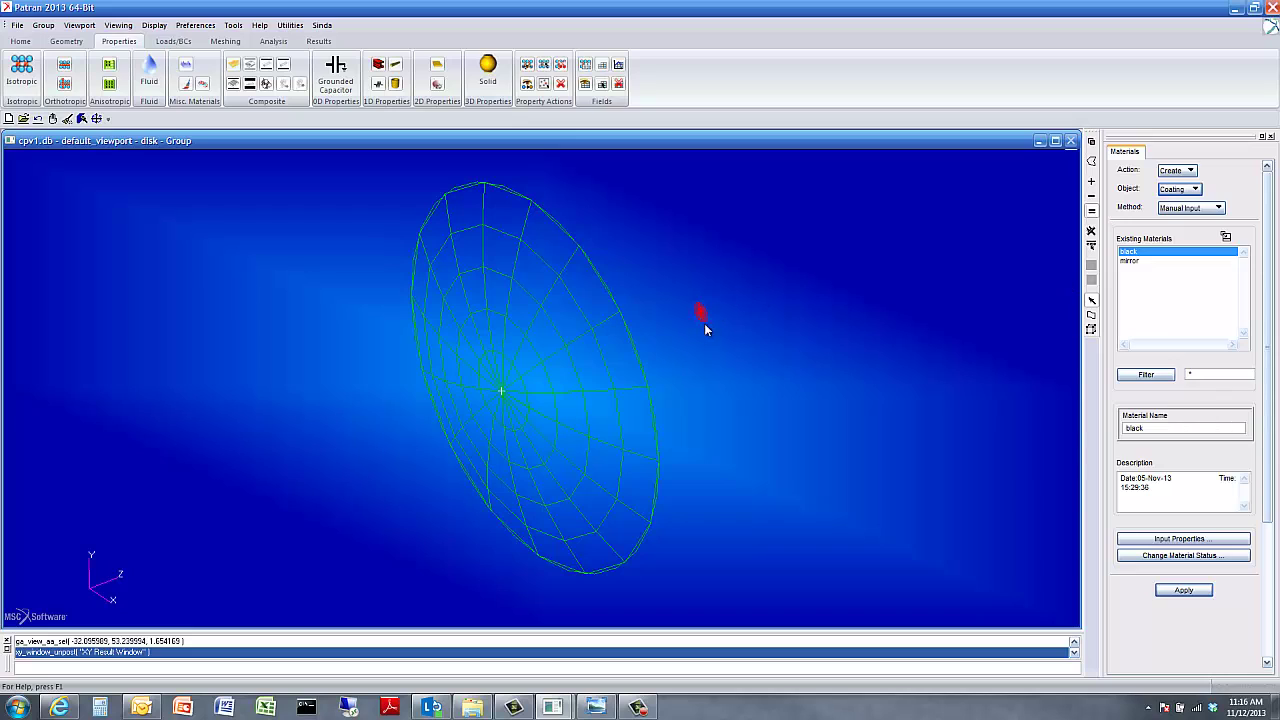
{"action": "double_click", "coordinate": [1129, 261]}
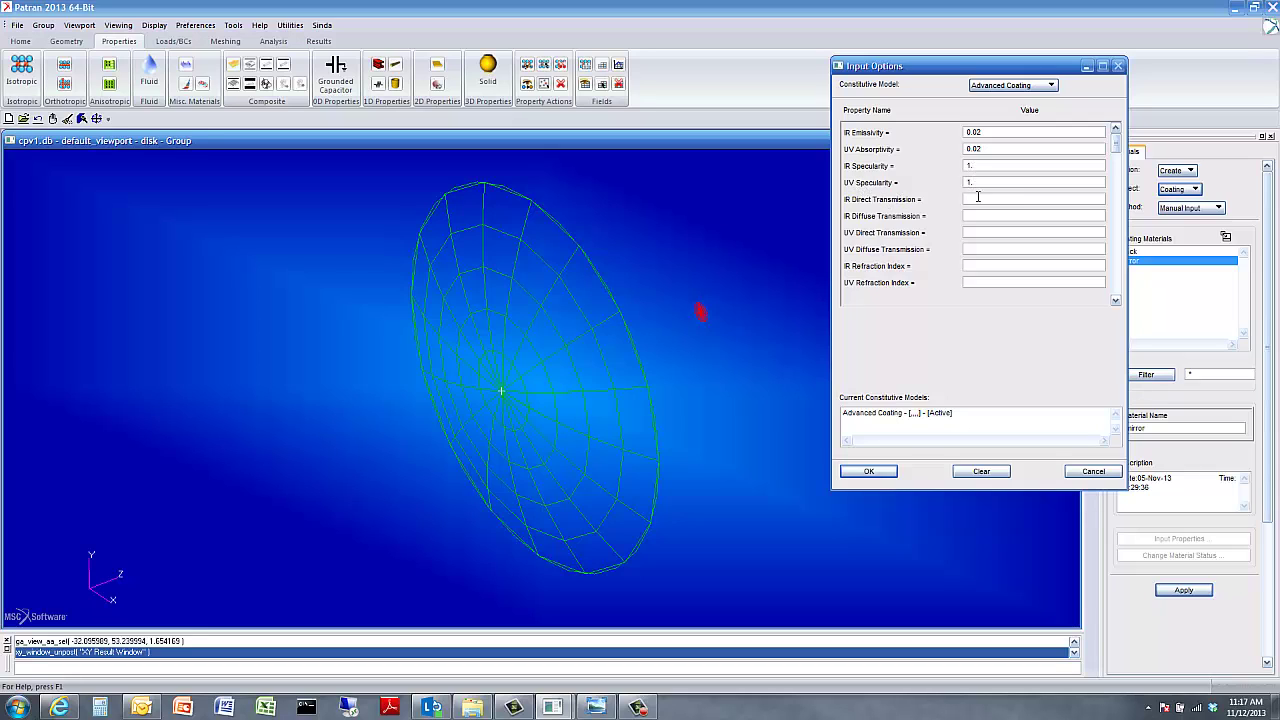
{"action": "left_click", "coordinate": [876, 473]}
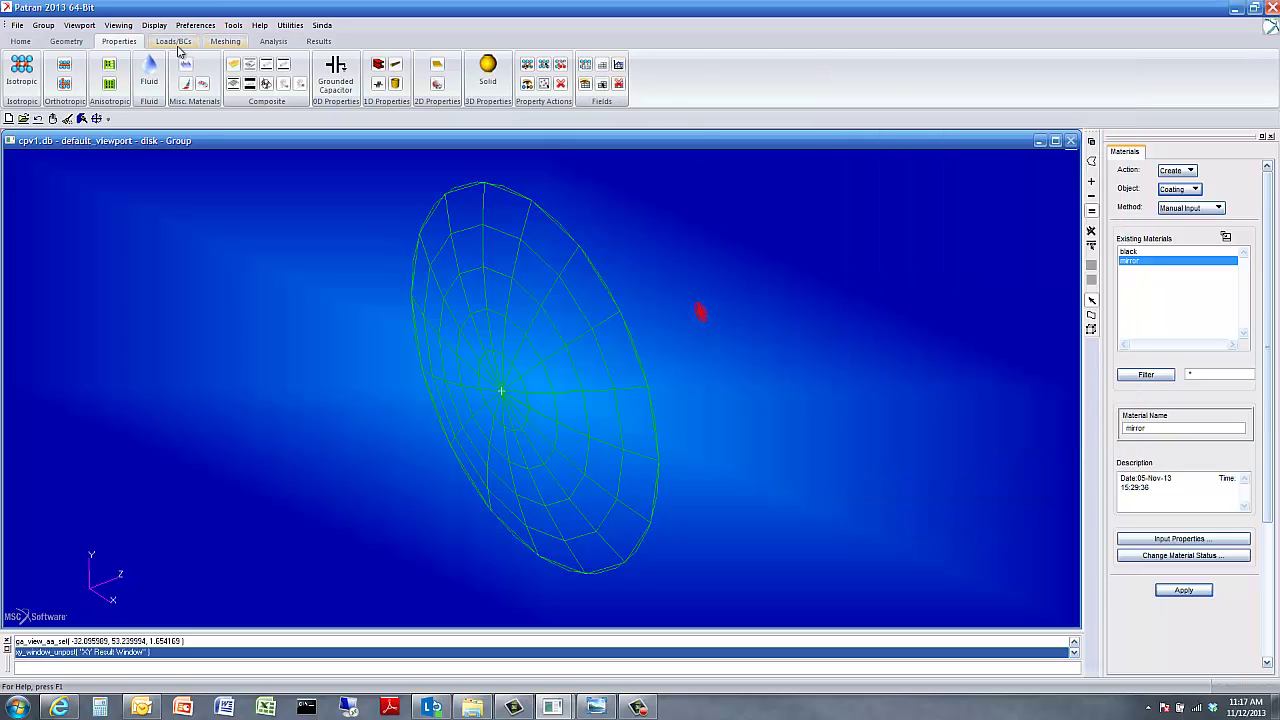
- View the mirror Radiation(Sinda) primitive set's input data in Loads/BCs, then cancel without changes
{"action": "left_click", "coordinate": [173, 41]}
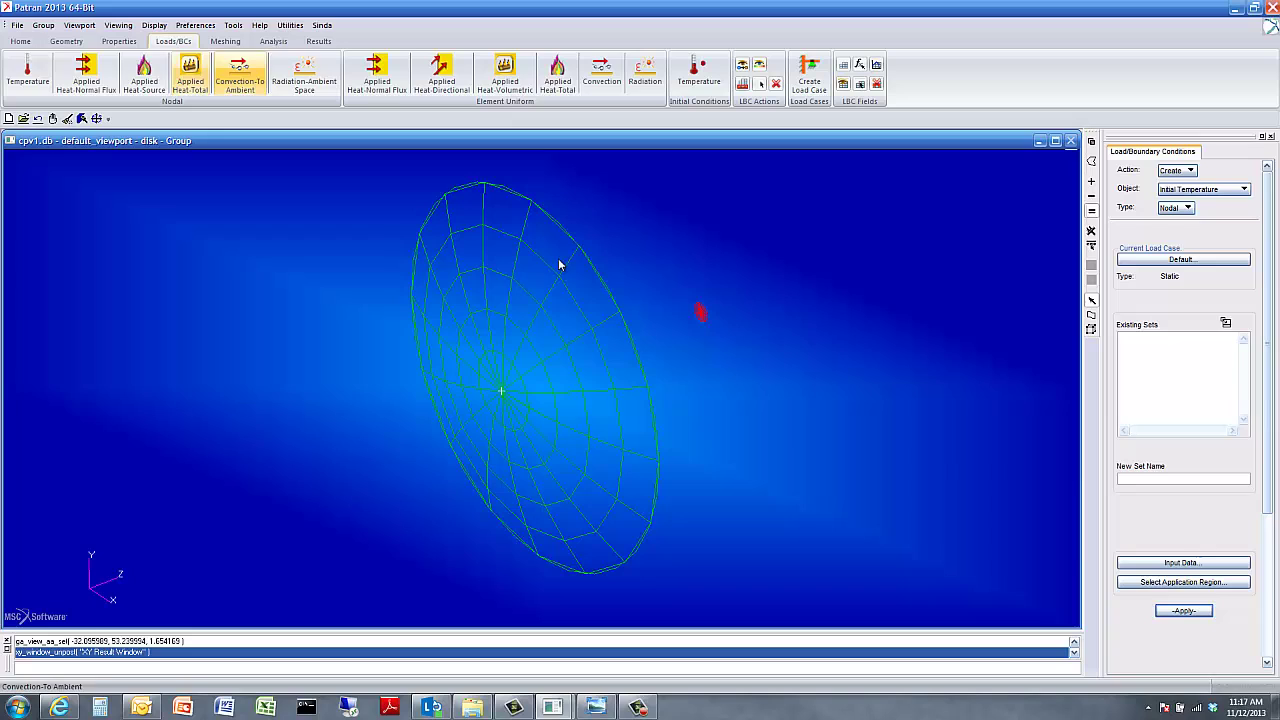
{"action": "left_click", "coordinate": [1230, 189]}
{"action": "left_click", "coordinate": [1205, 249]}
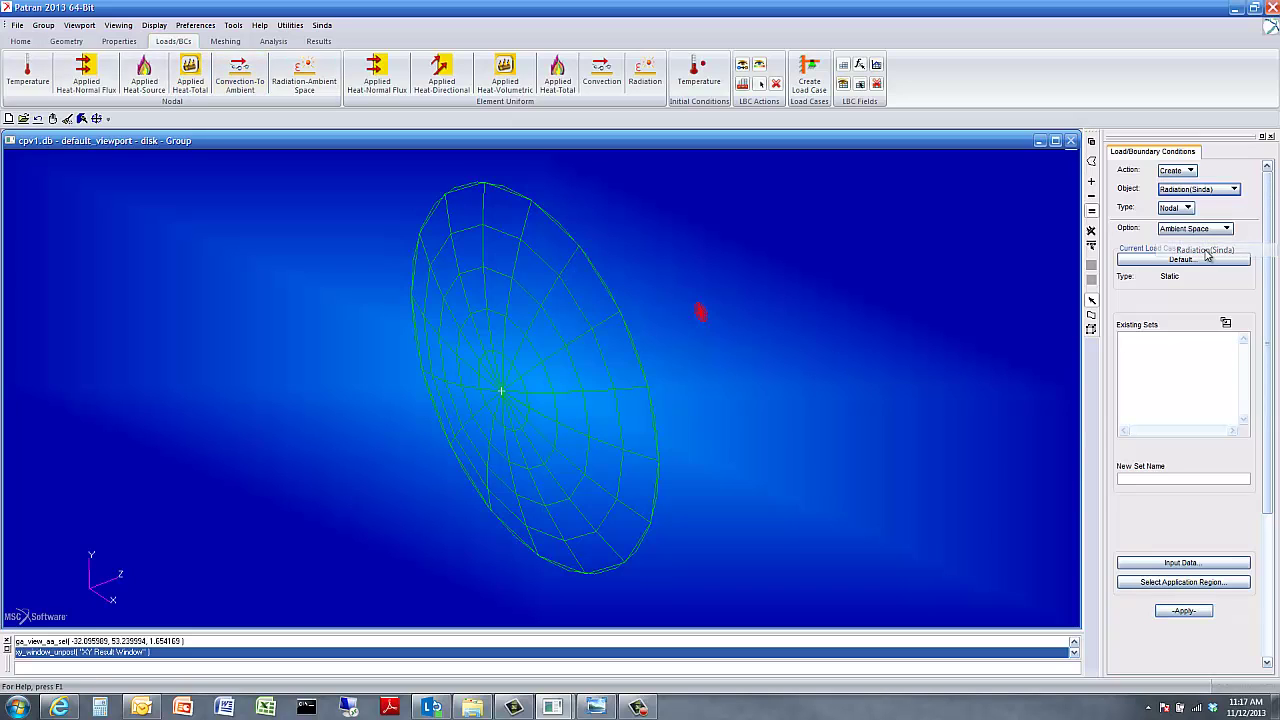
{"action": "left_click", "coordinate": [1192, 229]}
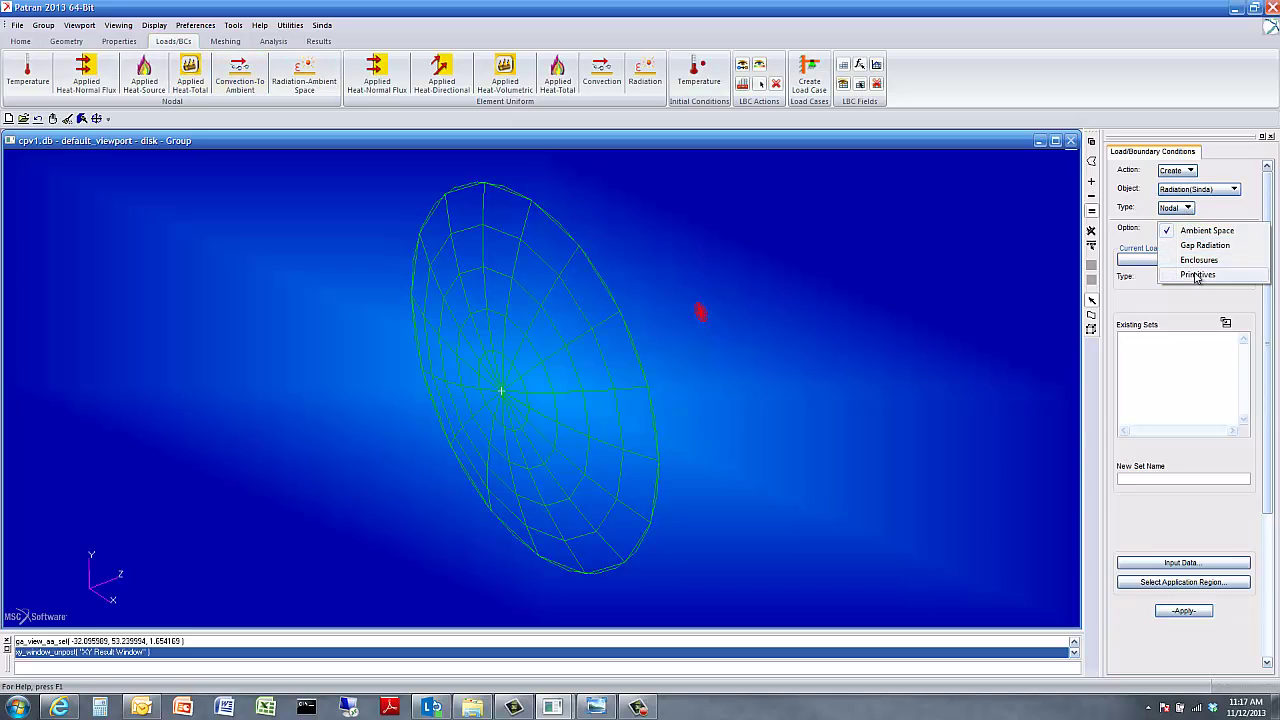
{"action": "left_click", "coordinate": [1186, 275]}
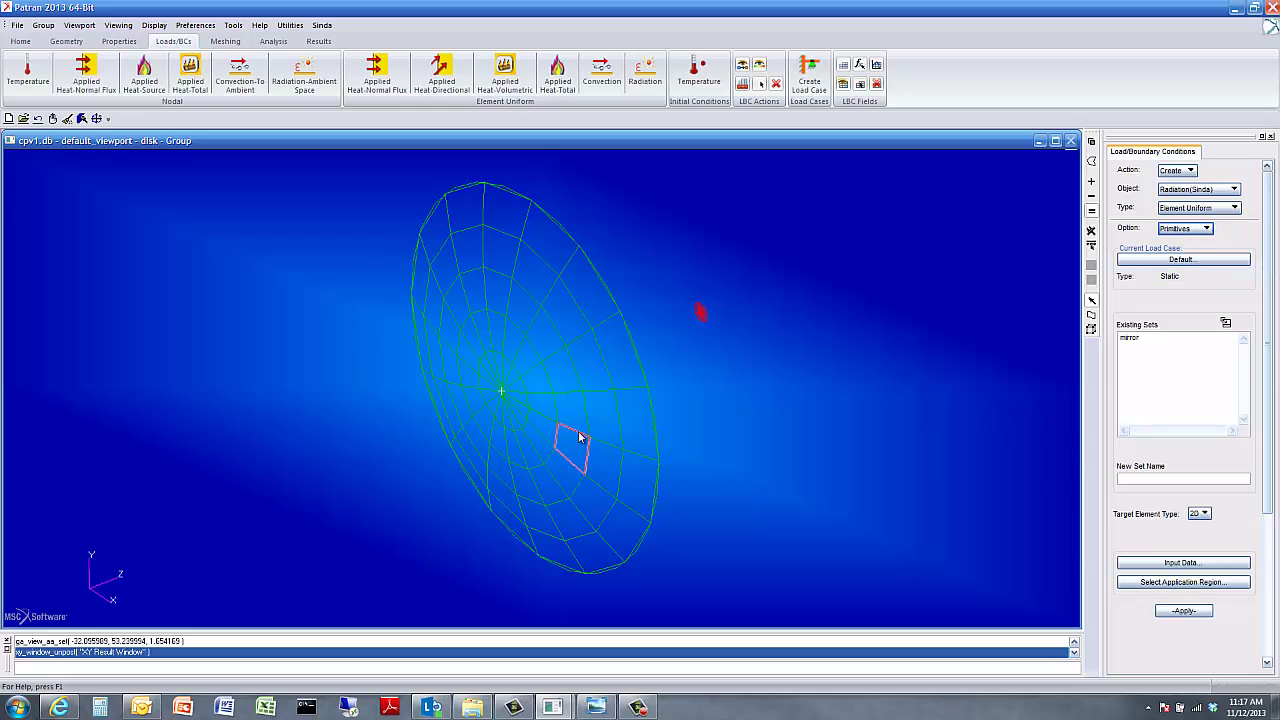
{"action": "left_click", "coordinate": [1131, 338]}
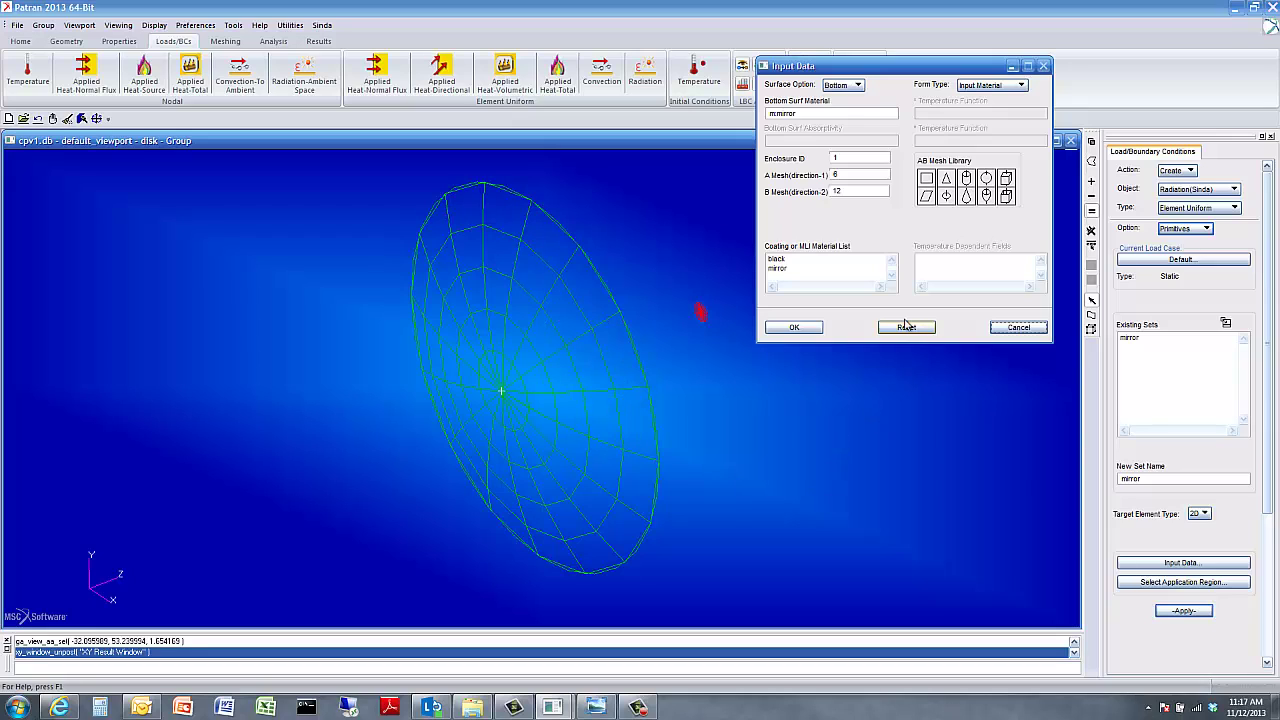
{"action": "left_click", "coordinate": [1018, 327]}
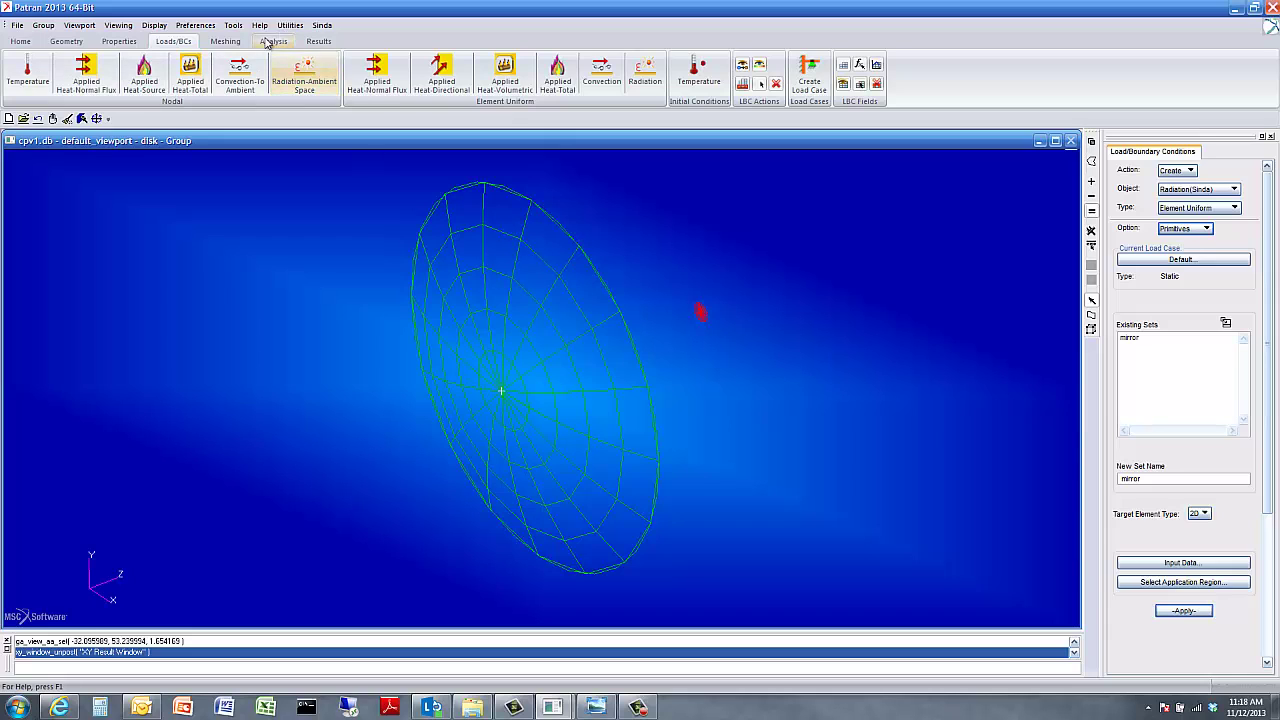
- Show the Analysis form for Sinda job cpv1 and the Sinda menu
{"action": "left_click", "coordinate": [224, 41]}
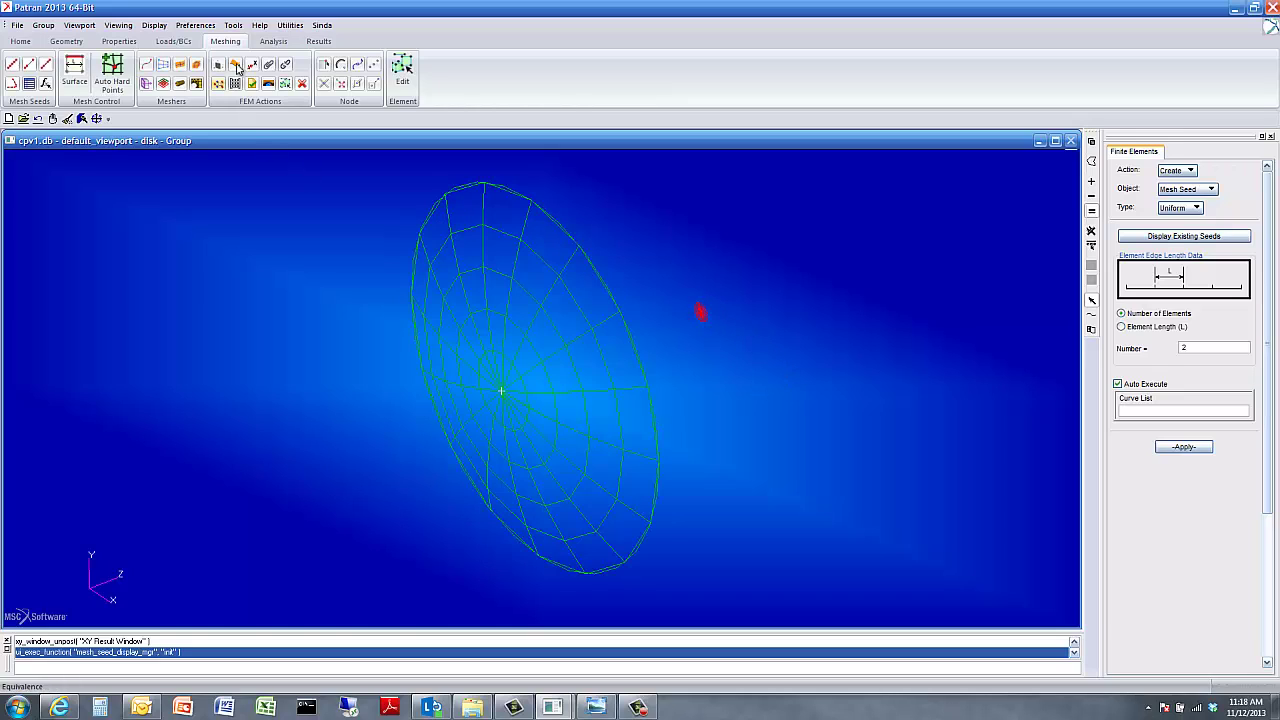
{"action": "left_click", "coordinate": [273, 42]}
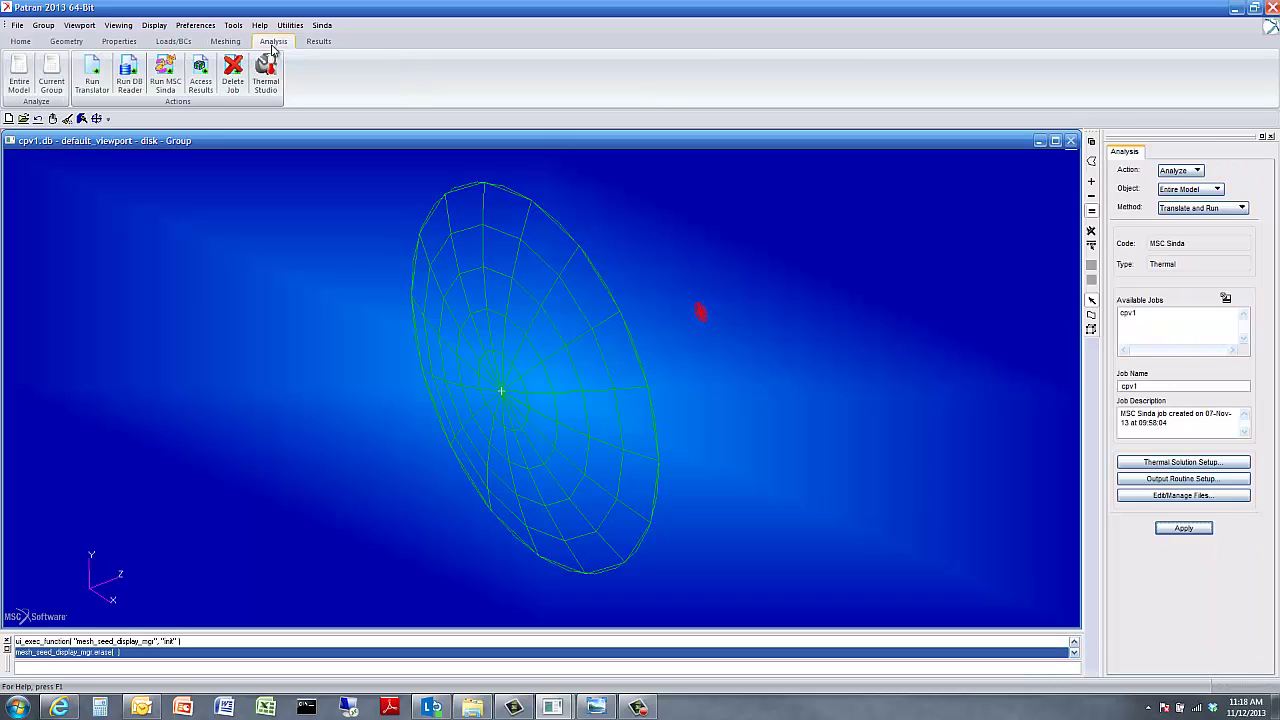
{"action": "left_click", "coordinate": [323, 25]}
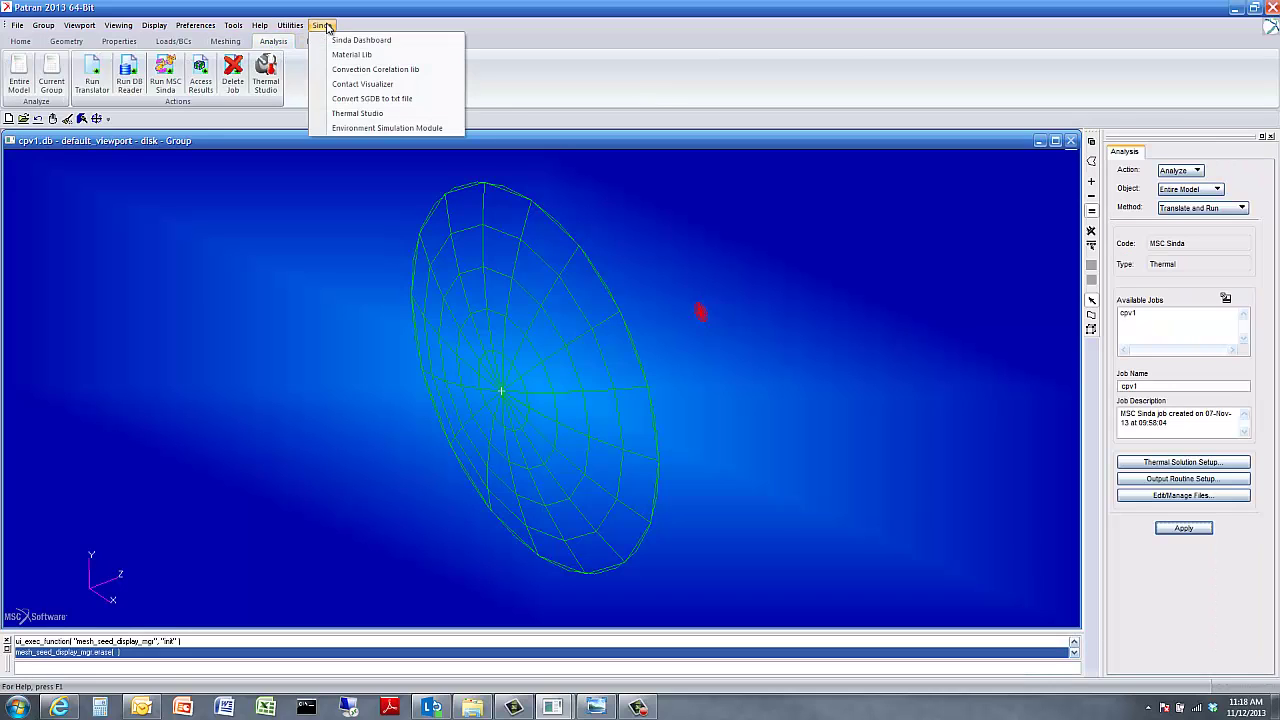
- Launch the Environment Simulation Module and open the EnergyPlus weather data web page
{"action": "left_click", "coordinate": [359, 131]}
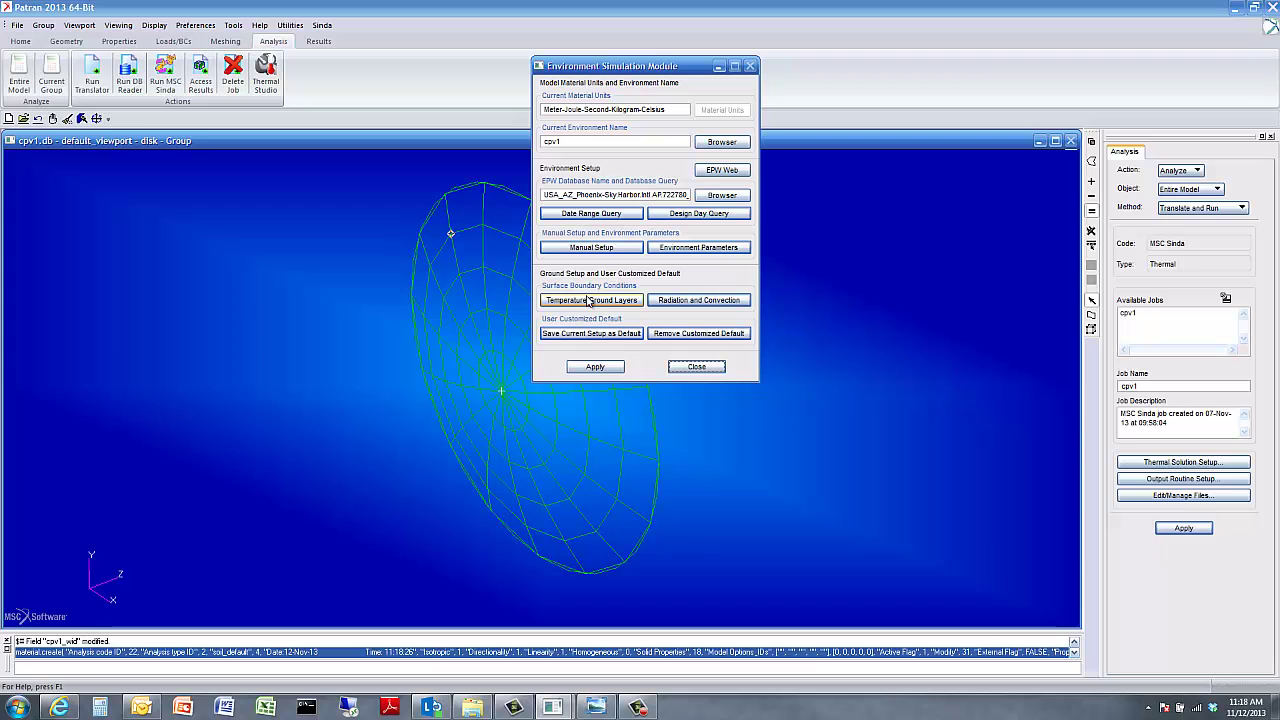
{"action": "left_click", "coordinate": [724, 171]}
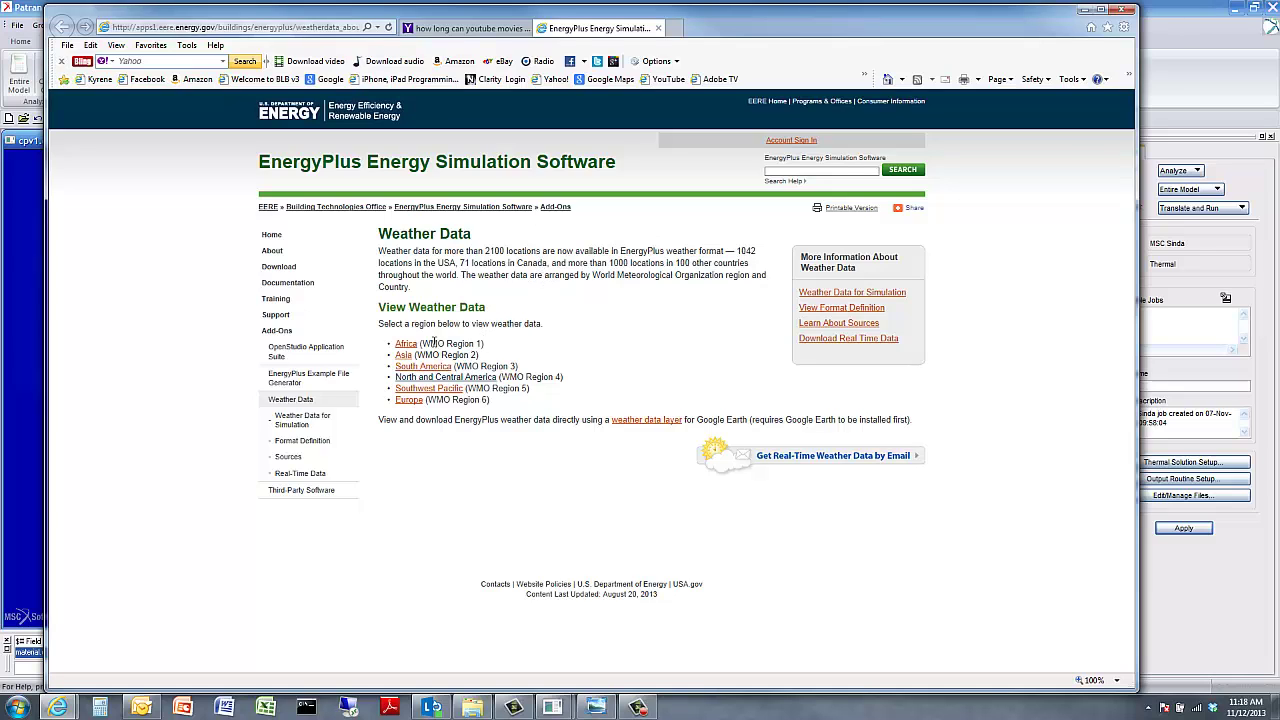
- Browse North and Central America > USA > AZ weather stations, then close that tab
{"action": "left_click", "coordinate": [430, 377]}
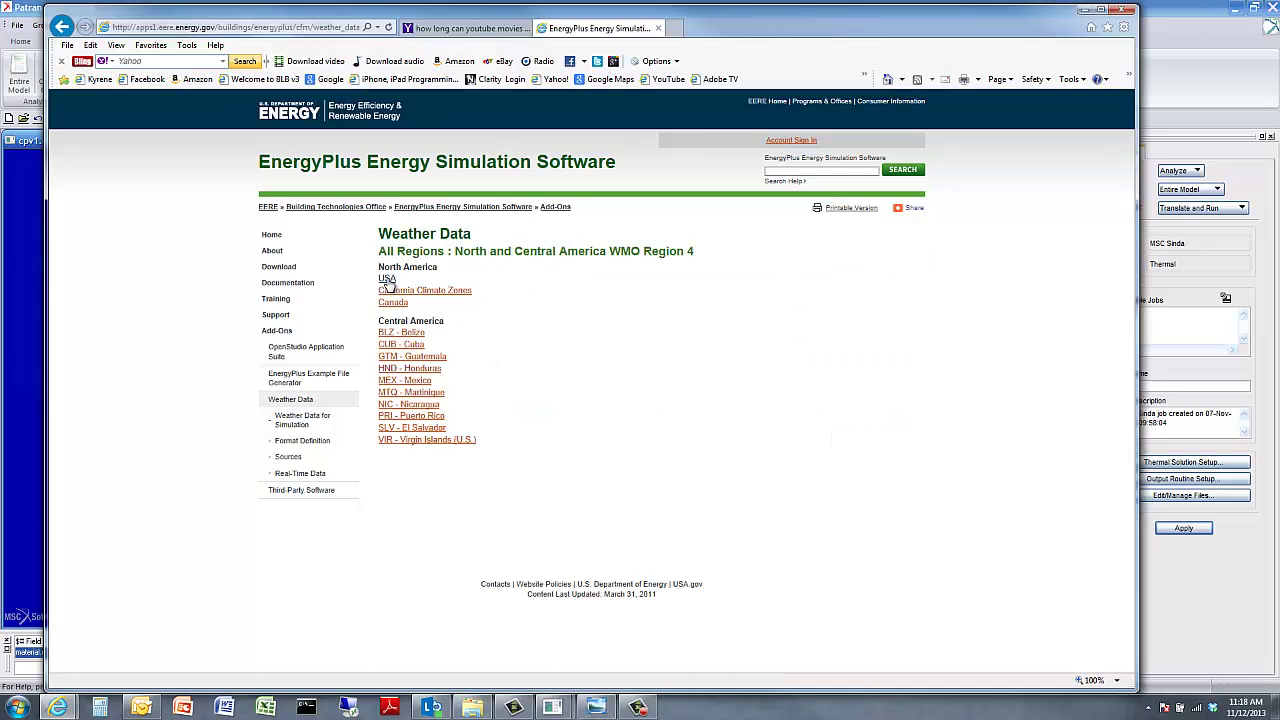
{"action": "left_click", "coordinate": [387, 280]}
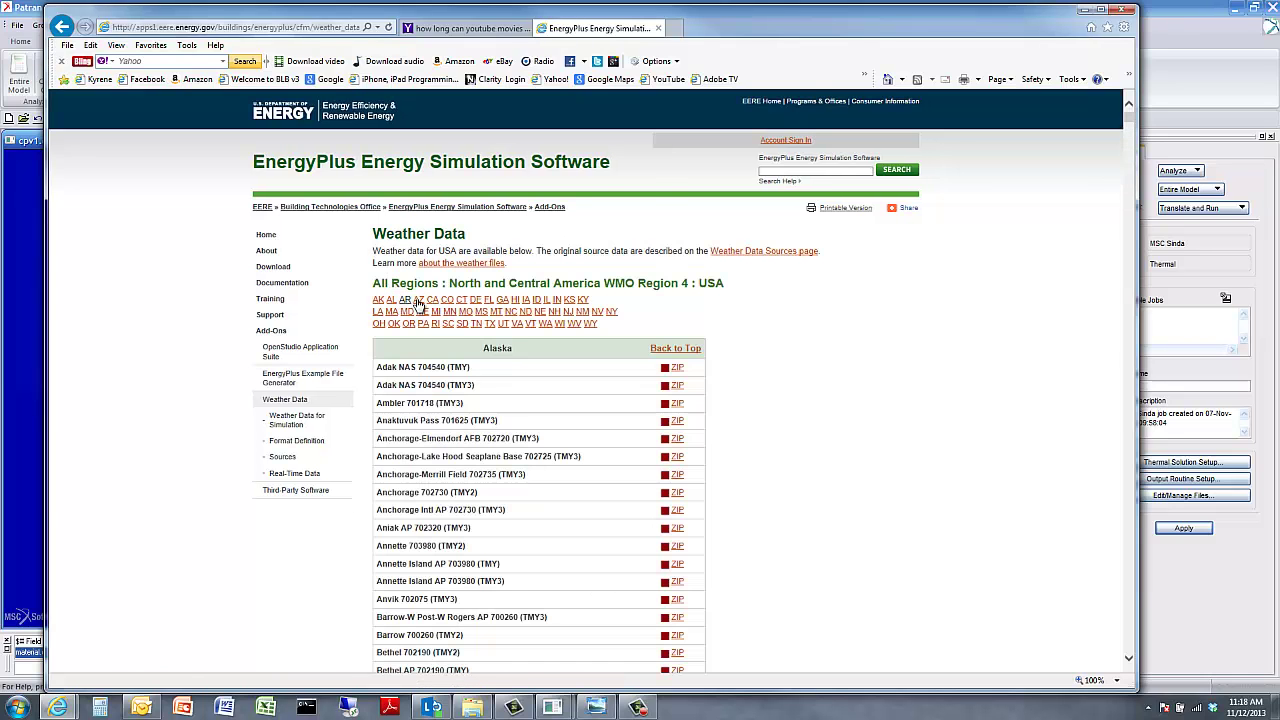
{"action": "left_click", "coordinate": [418, 300]}
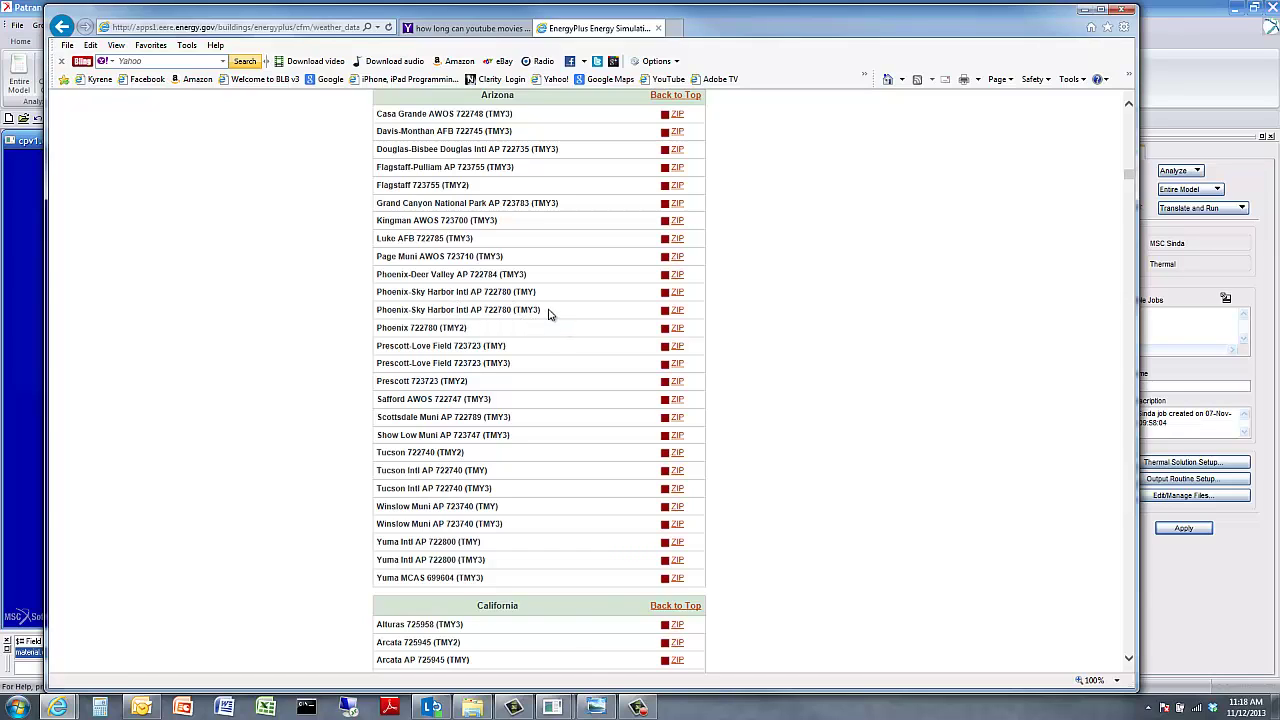
{"action": "left_click", "coordinate": [1123, 14]}
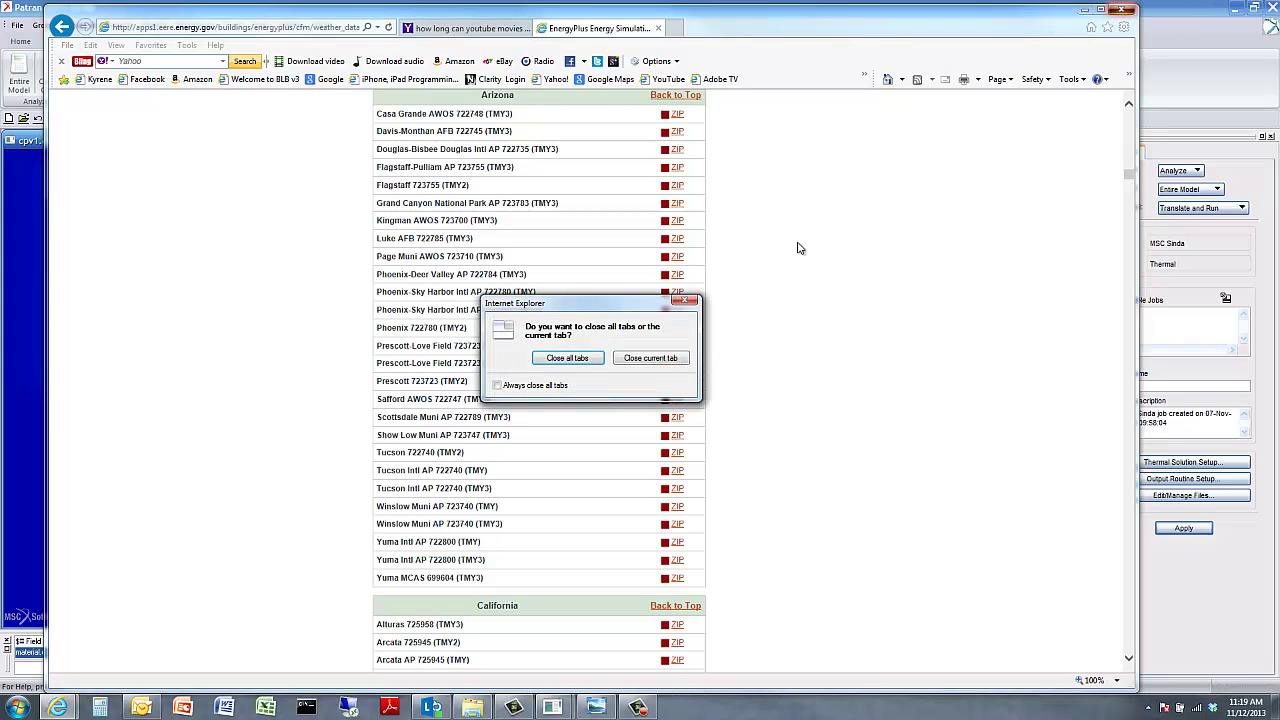
{"action": "left_click", "coordinate": [660, 359]}
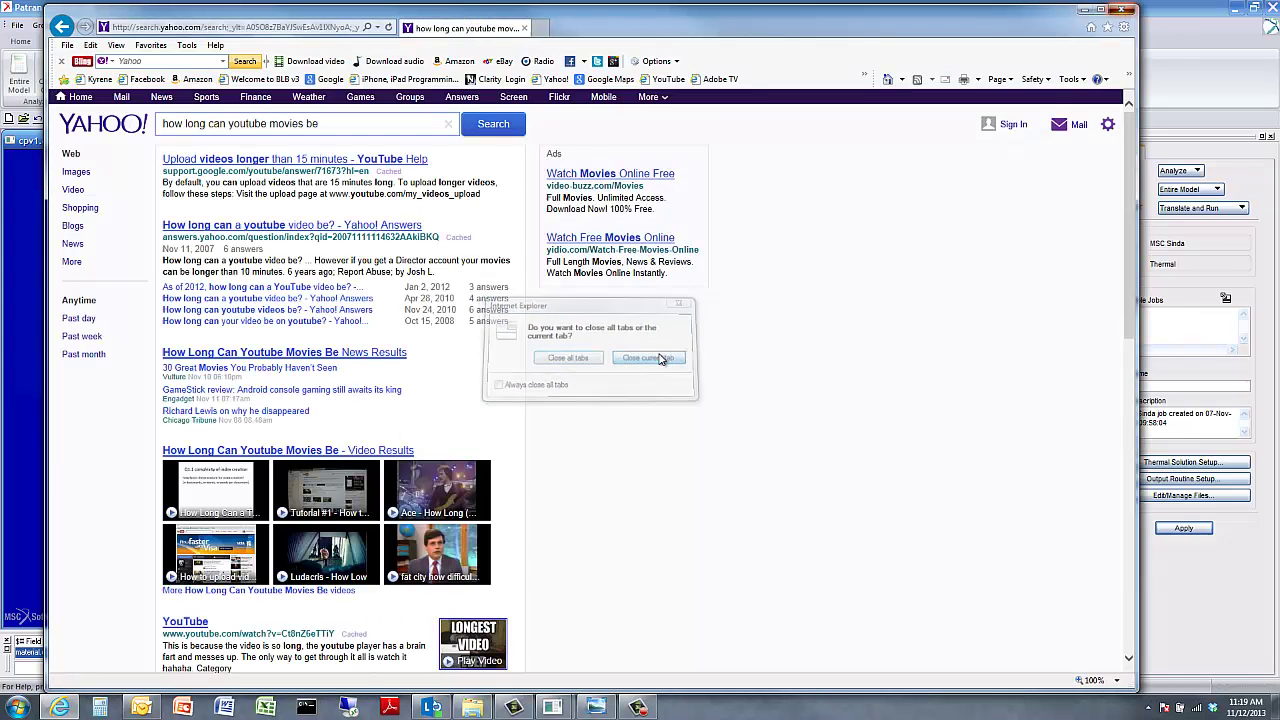
- Set the EPW weather database to the Phoenix Sky Harbor file from the CPV folder
{"action": "left_click", "coordinate": [1083, 9]}
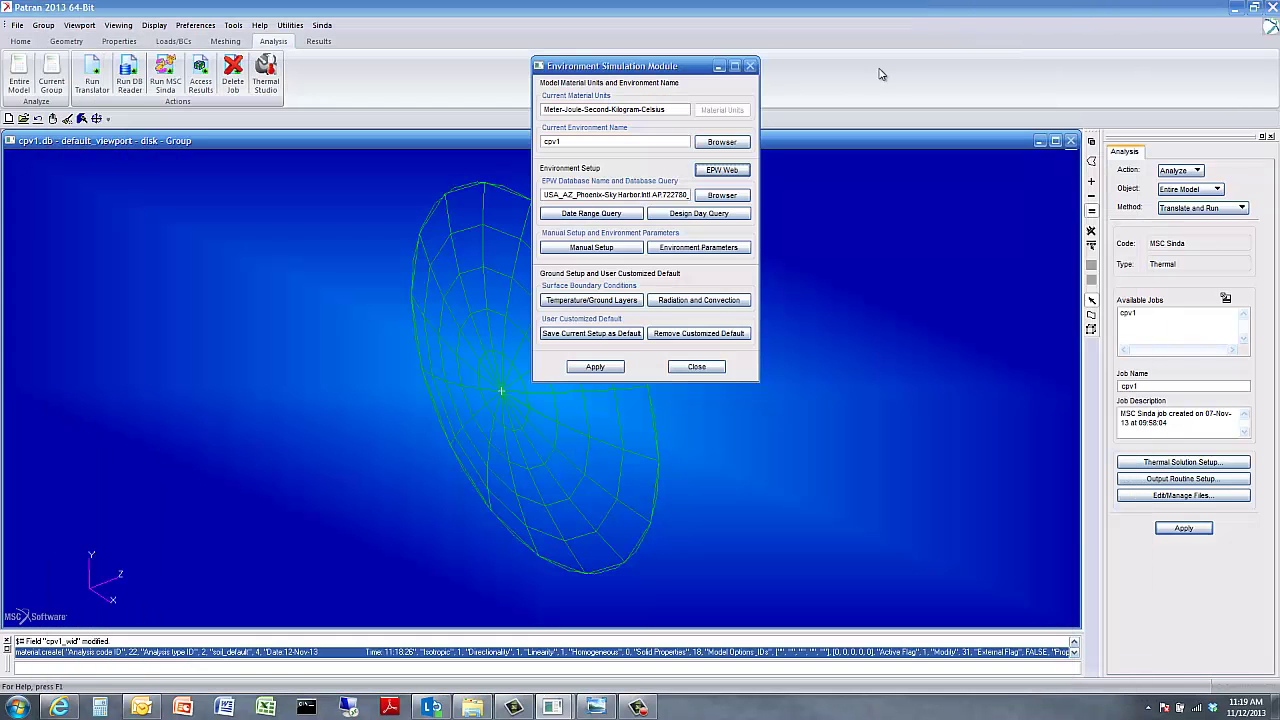
{"action": "left_click", "coordinate": [712, 197]}
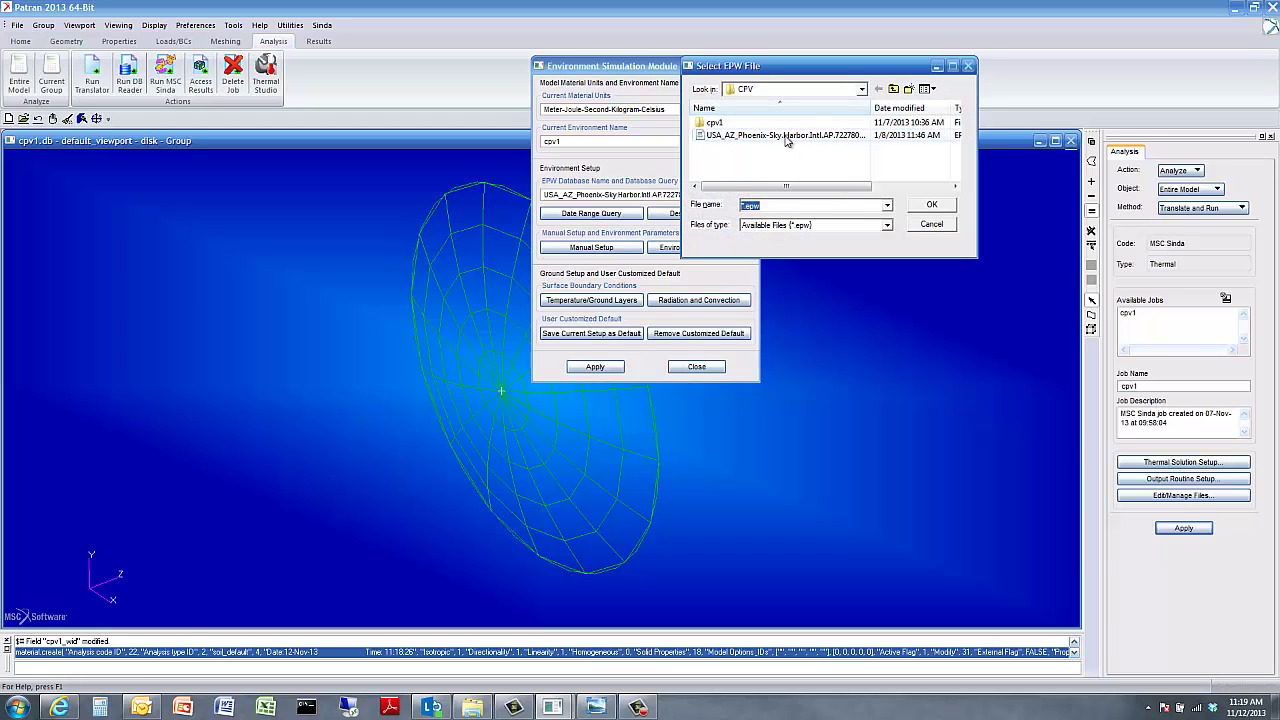
{"action": "left_click", "coordinate": [786, 136]}
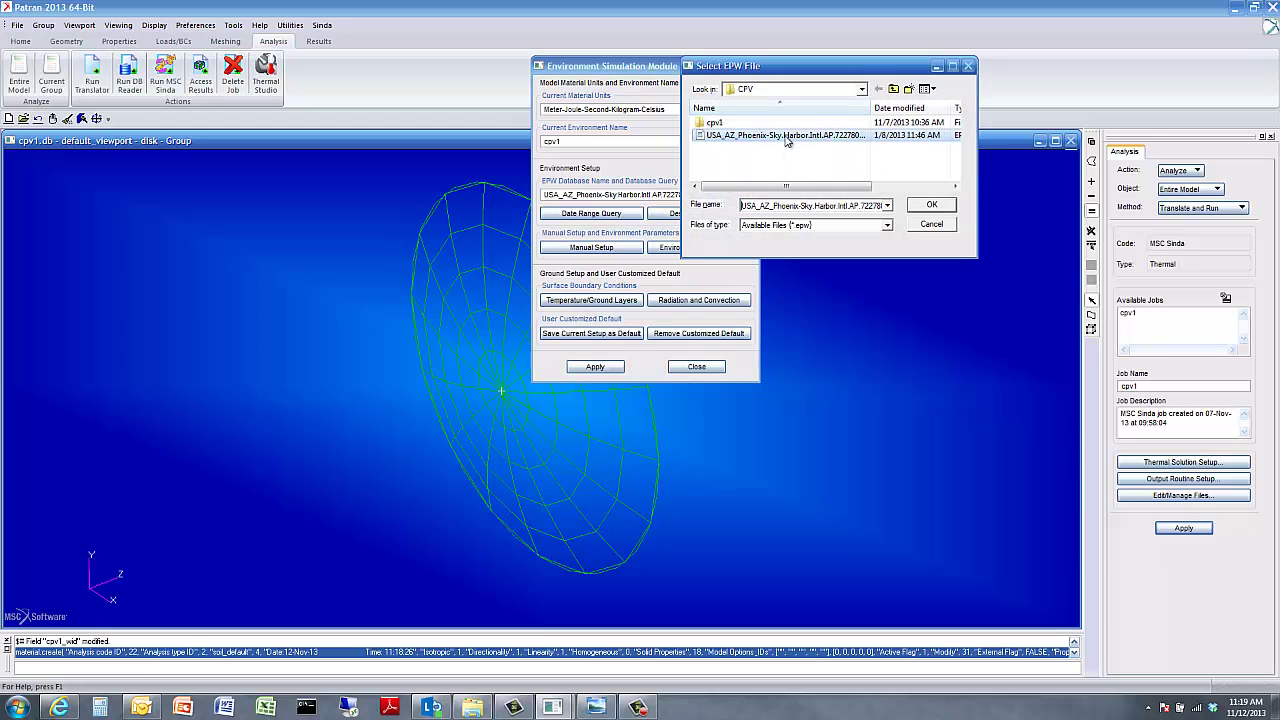
{"action": "left_click", "coordinate": [927, 204]}
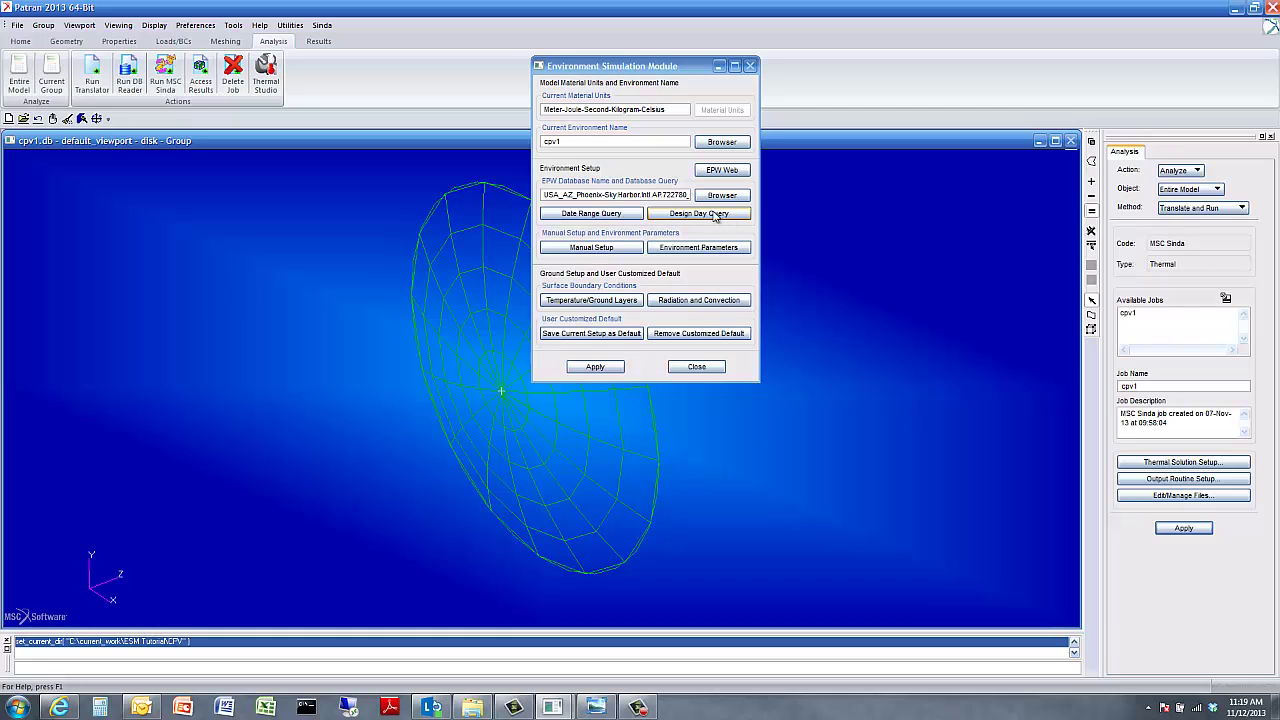
- Set the date range to June 19, hours 0–24, with no cloud cover, and apply
{"action": "left_click", "coordinate": [611, 216]}
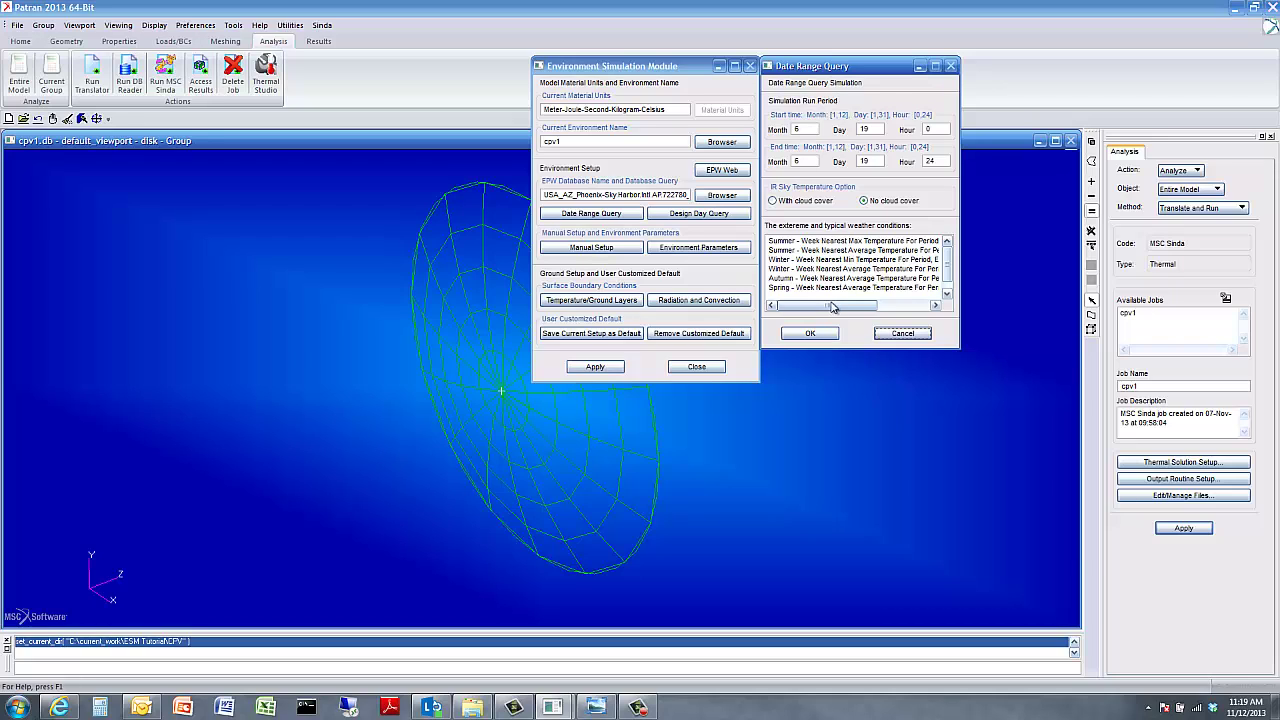
{"action": "left_click", "coordinate": [814, 334]}
{"action": "left_click", "coordinate": [809, 335]}
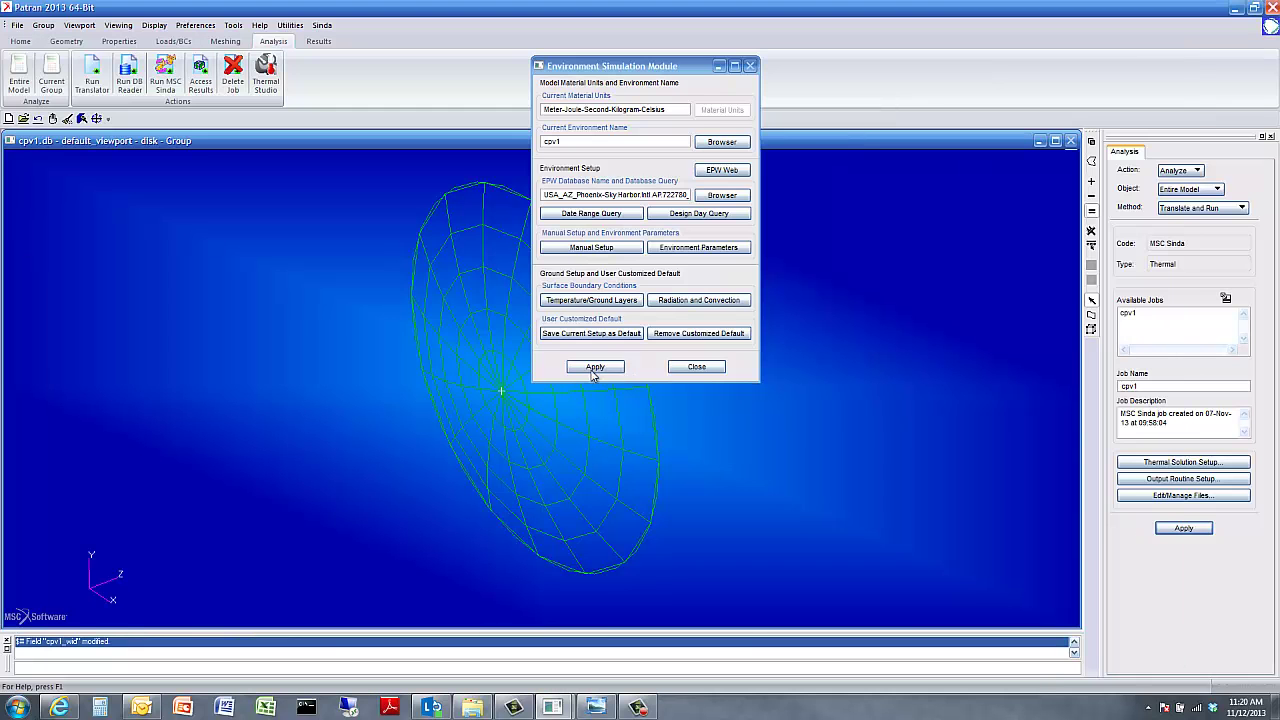
- Close the environment setup and plot the cpv1_DHI field from Loads/BCs field display
{"action": "left_click", "coordinate": [703, 367]}
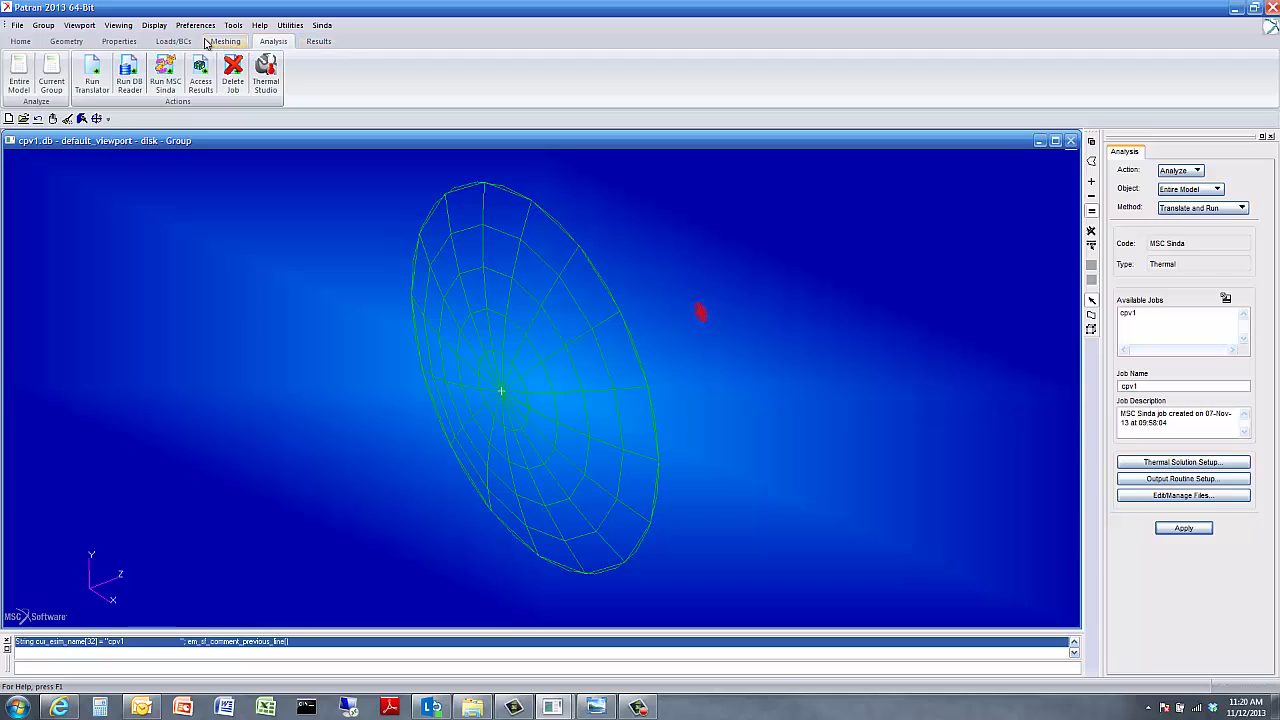
{"action": "left_click", "coordinate": [170, 42]}
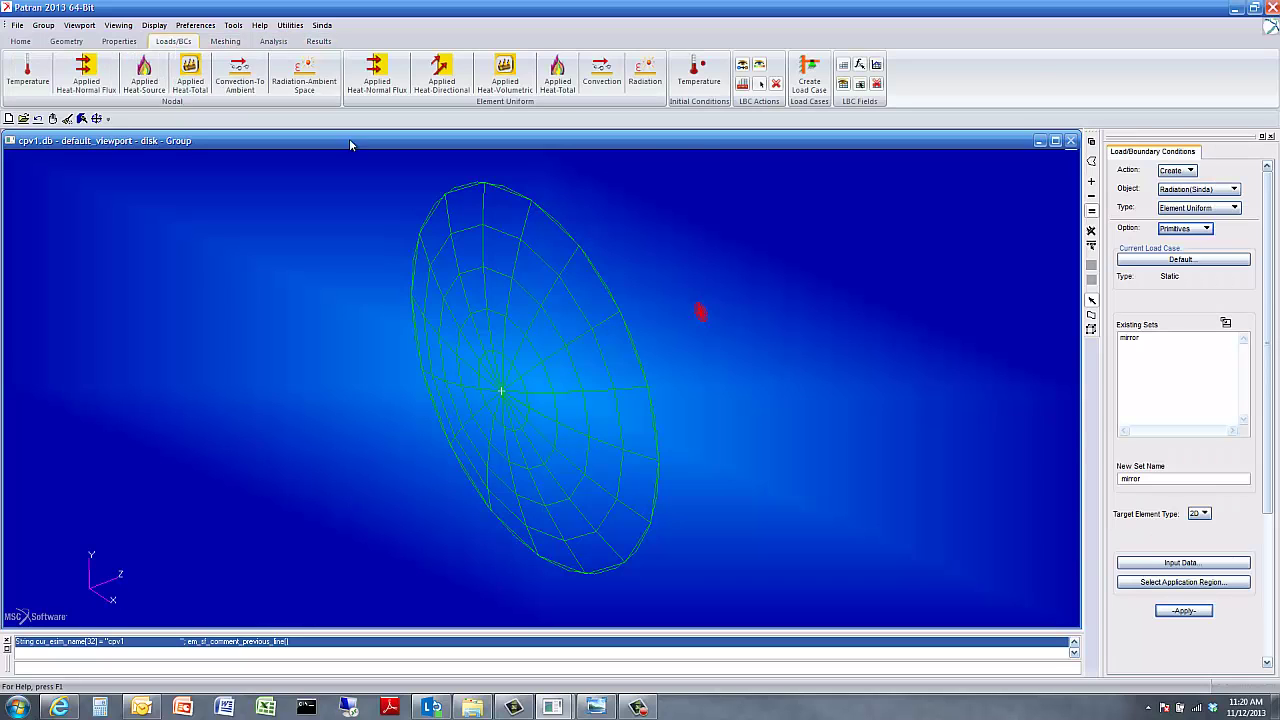
{"action": "left_click", "coordinate": [843, 83]}
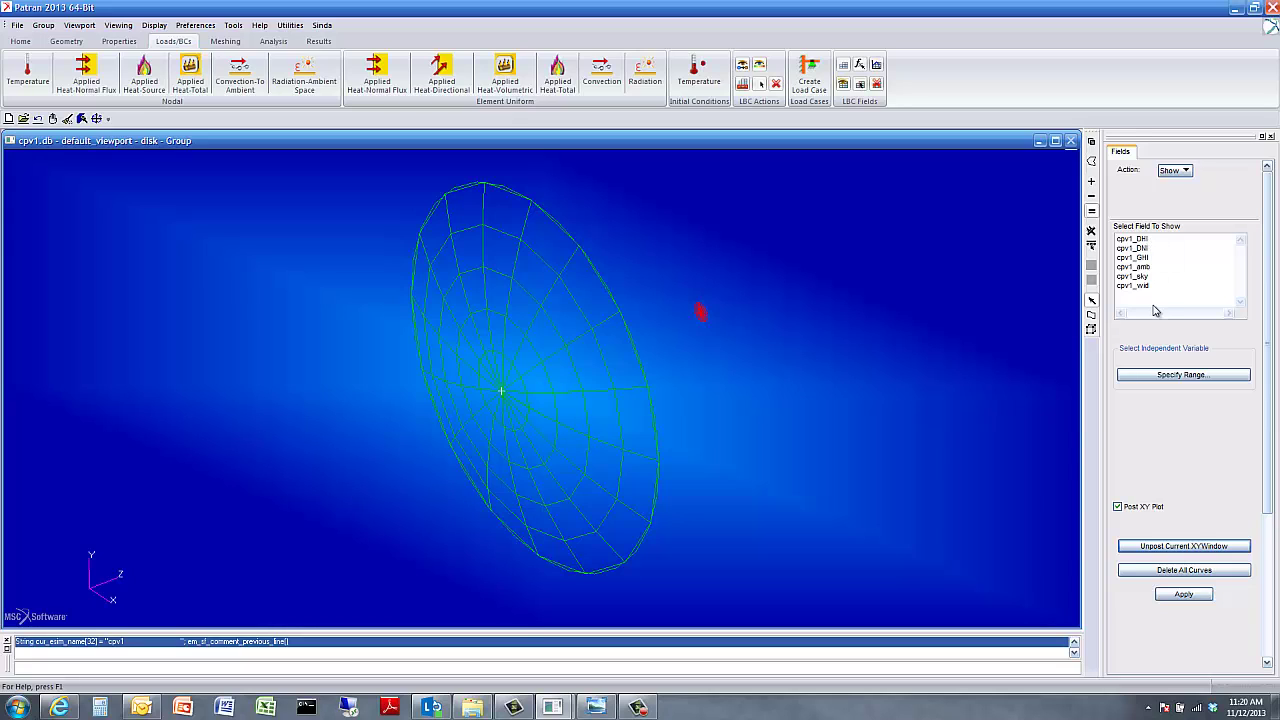
{"action": "left_click", "coordinate": [1136, 240]}
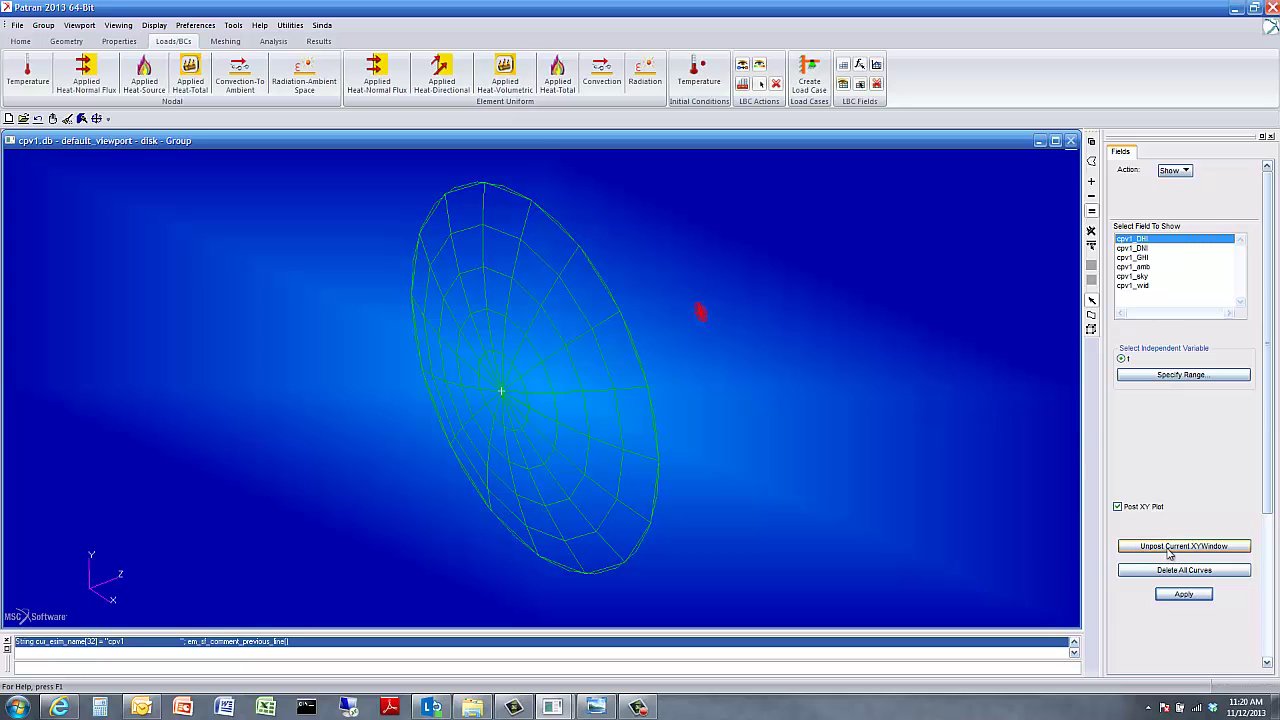
{"action": "left_click", "coordinate": [1183, 594]}
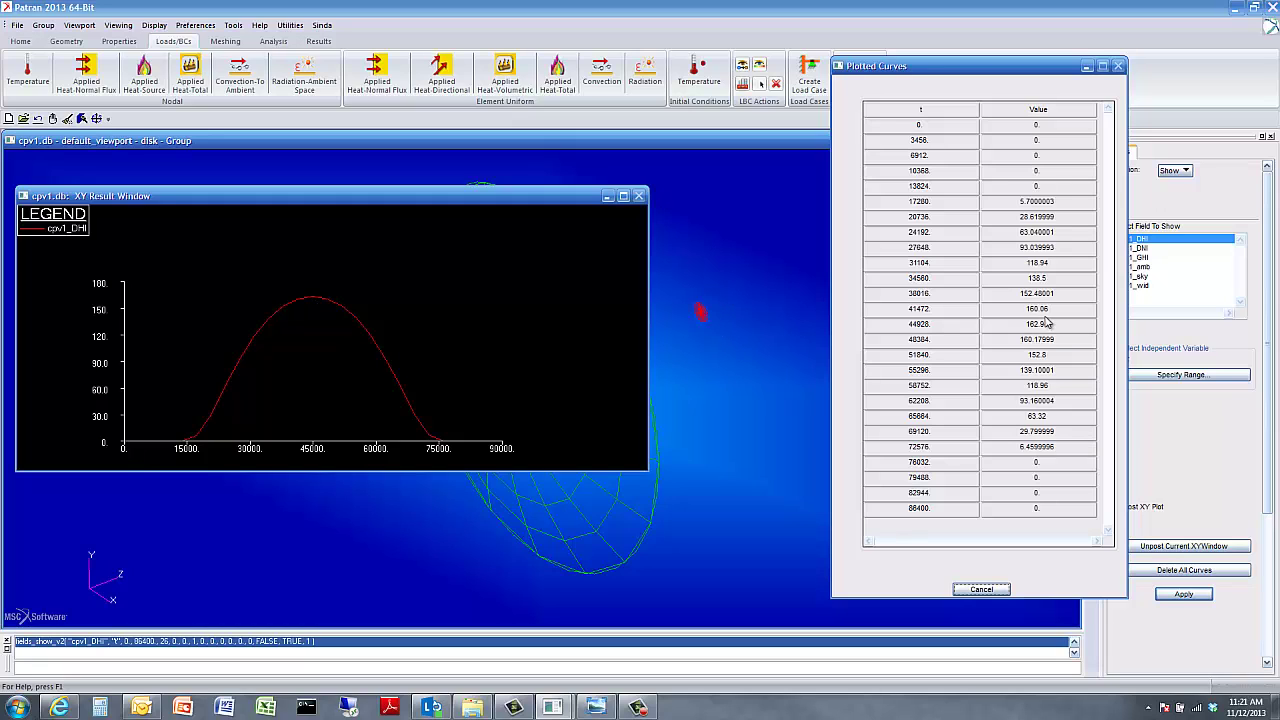
- Add the cpv1_DNI irradiance curve to the same XY plot
{"action": "left_click", "coordinate": [993, 590]}
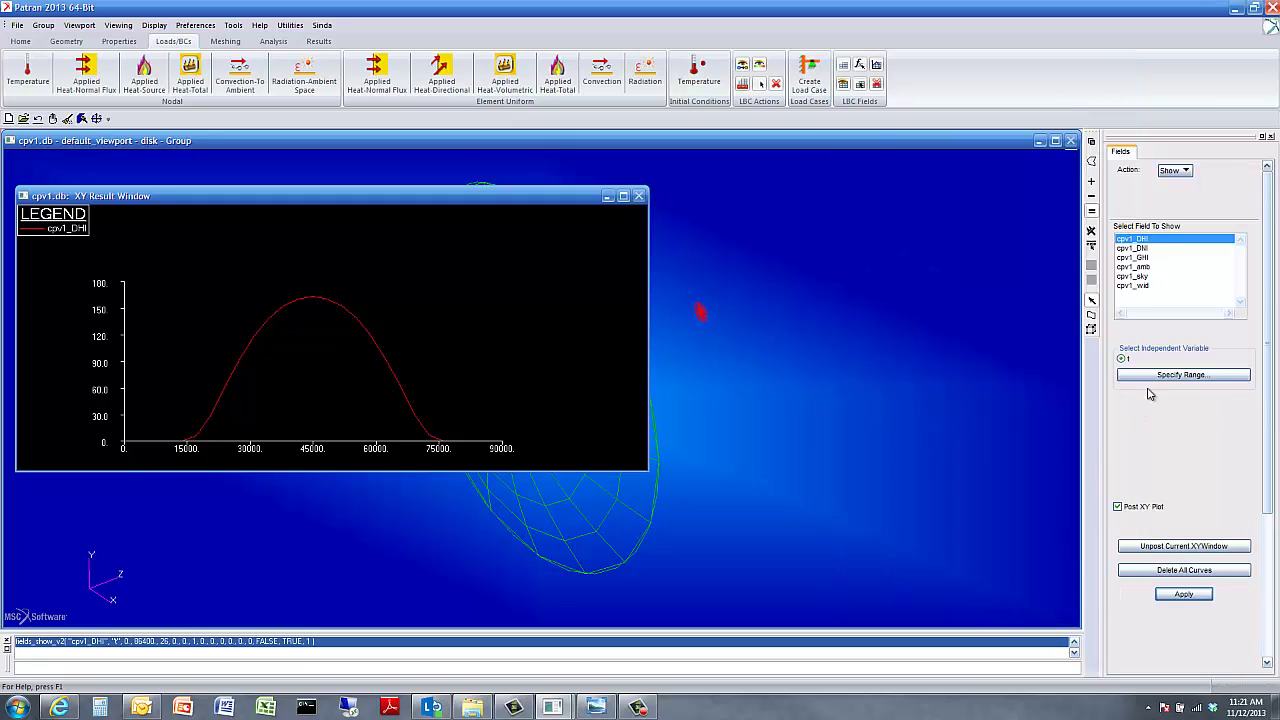
{"action": "left_click", "coordinate": [1140, 248]}
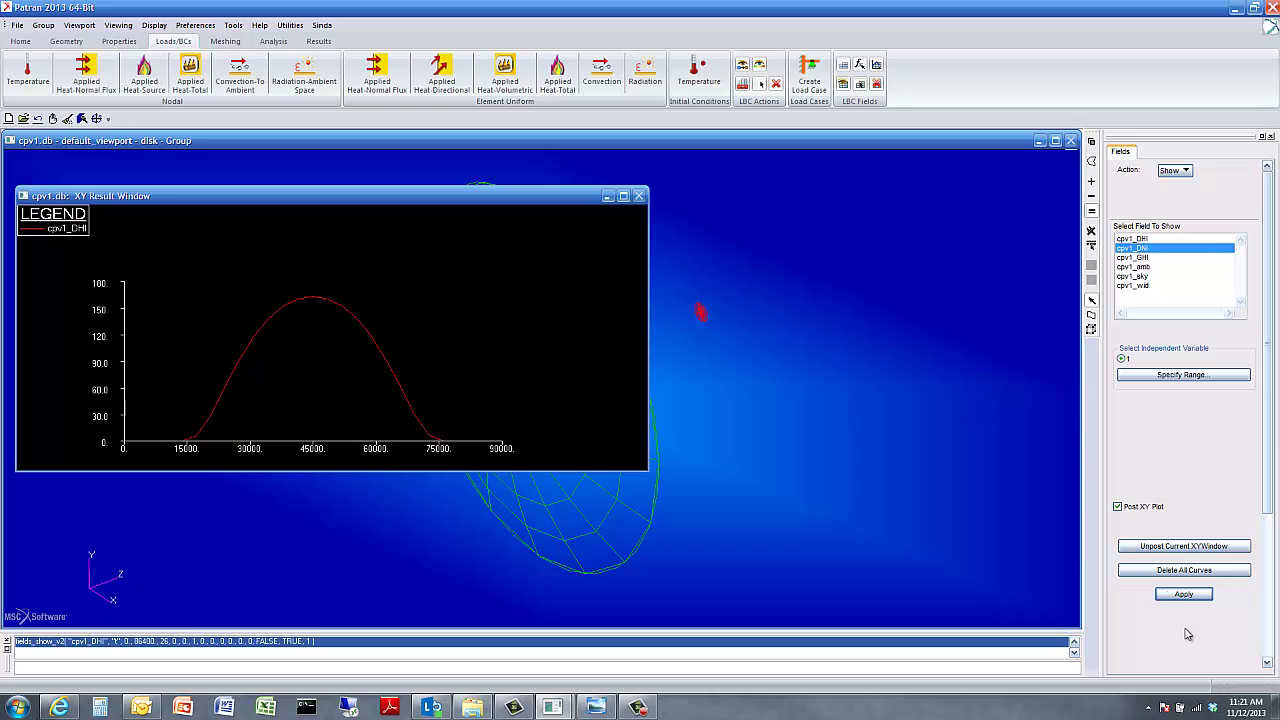
{"action": "left_click", "coordinate": [1184, 594]}
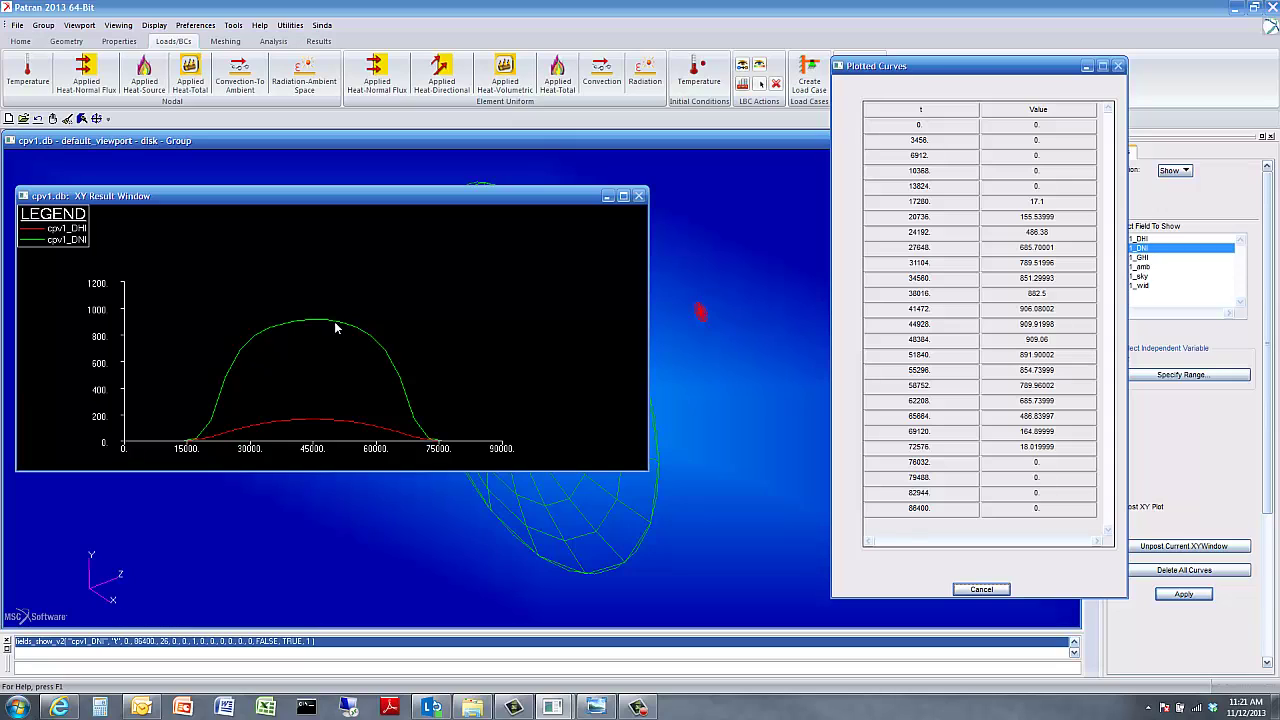
- Plot the cpv1_GHI field, then clear all curves from the XY plot
{"action": "left_click", "coordinate": [981, 589]}
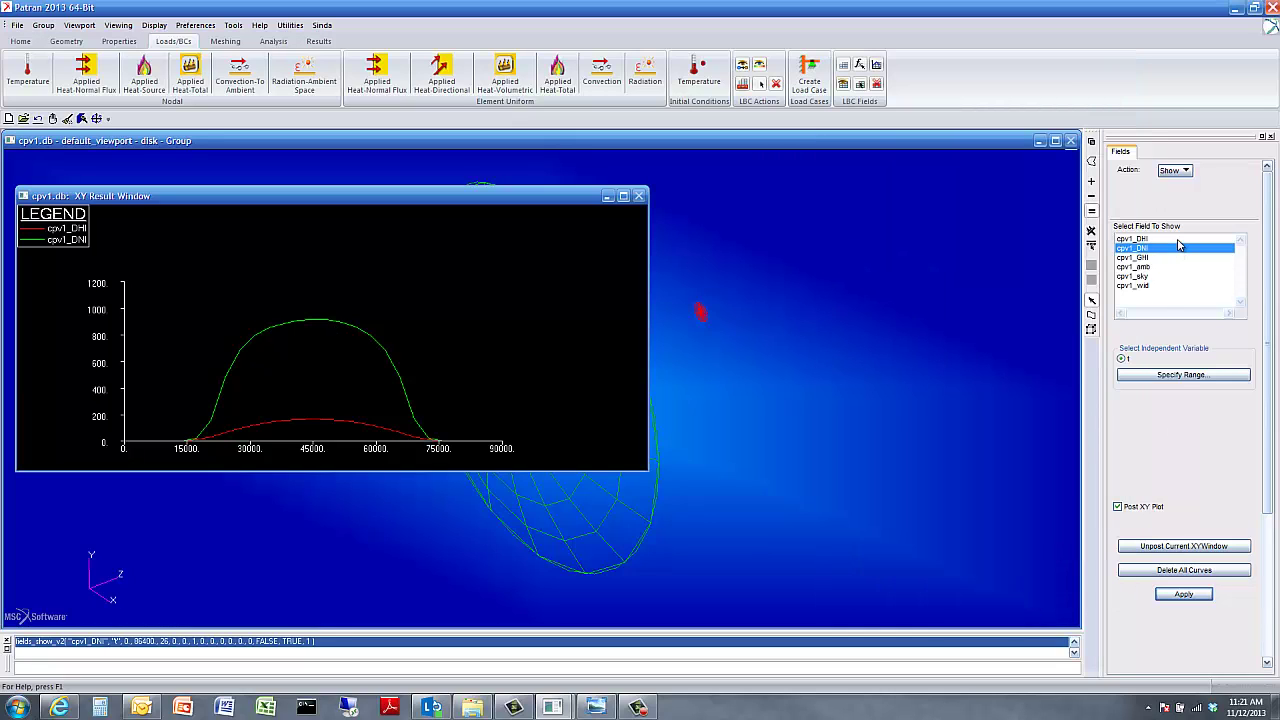
{"action": "left_click", "coordinate": [1146, 258]}
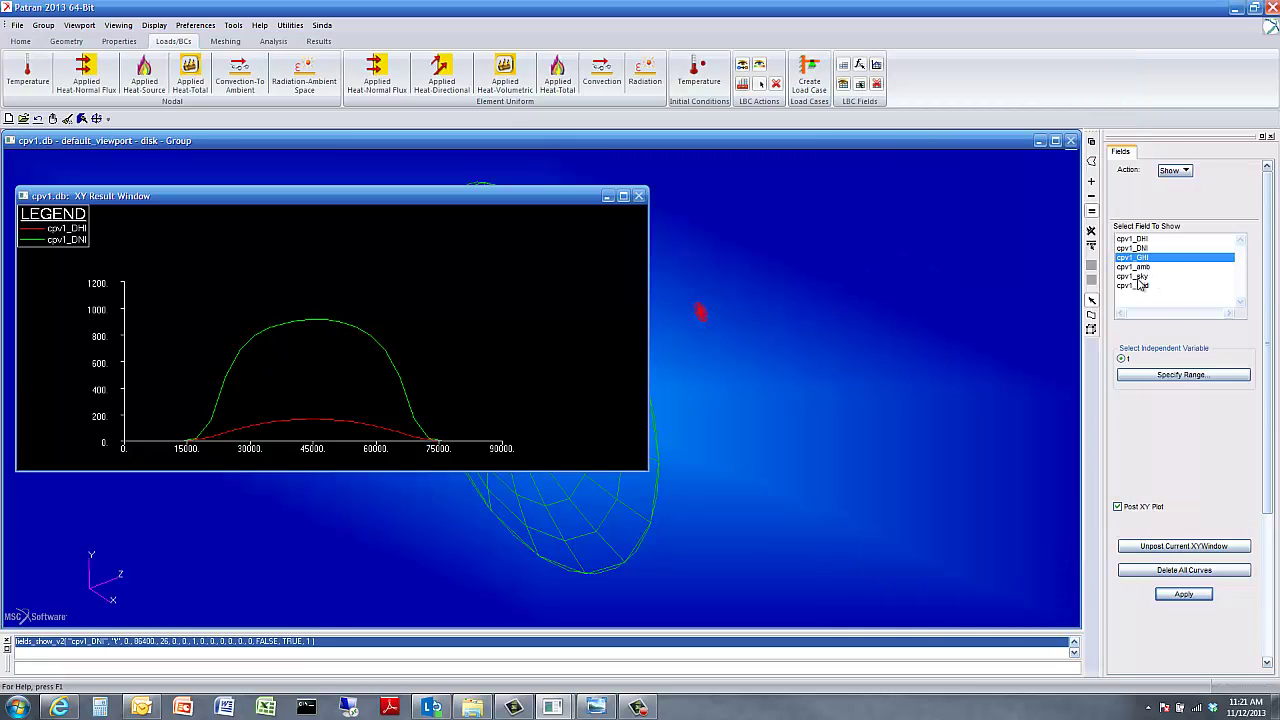
{"action": "left_click", "coordinate": [1180, 595]}
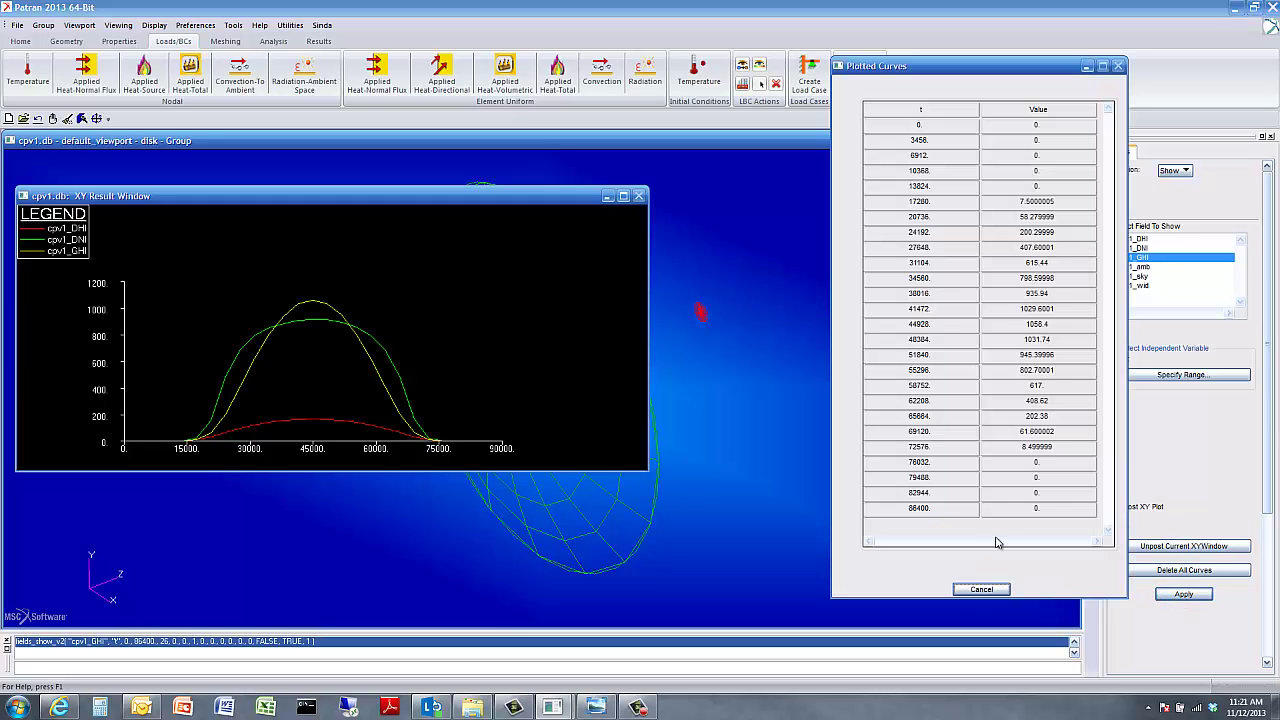
{"action": "left_click", "coordinate": [981, 589]}
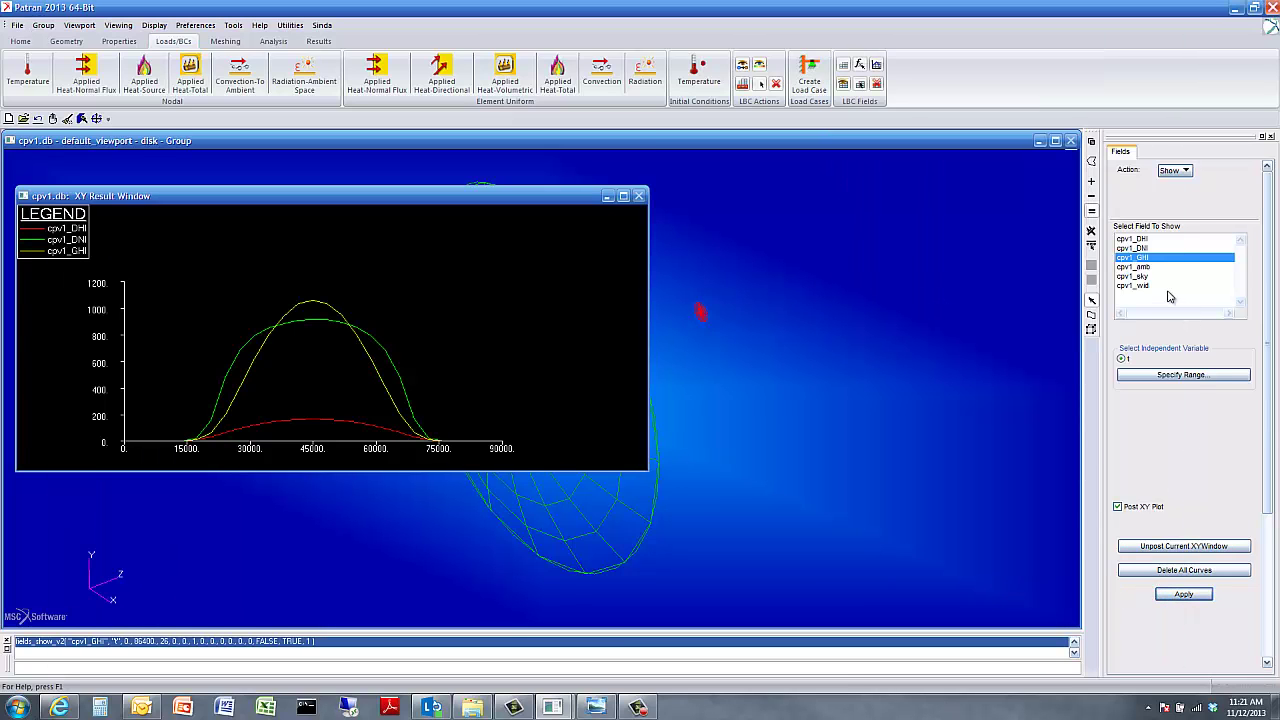
{"action": "left_click", "coordinate": [1184, 570]}
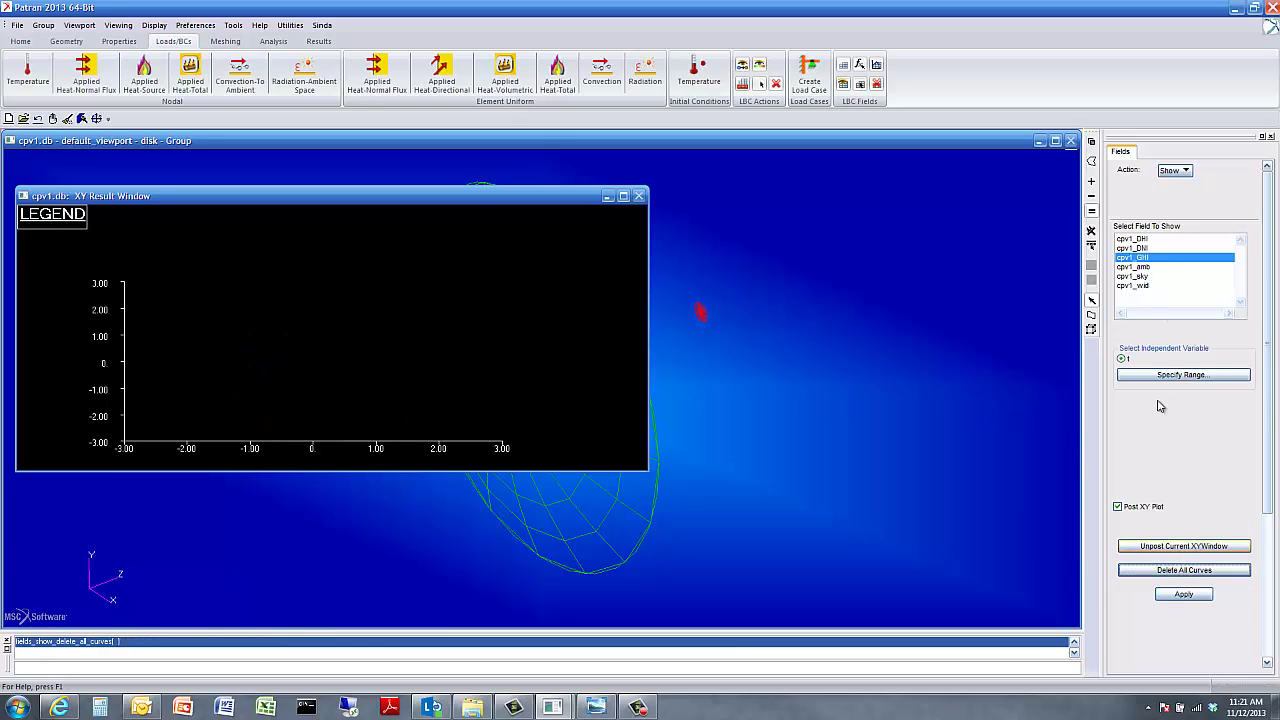
- Plot cpv1_amb, cpv1_sky and cpv1_wid together as curves on the XY plot
{"action": "left_click", "coordinate": [1140, 267]}
{"action": "left_click", "coordinate": [1176, 596]}
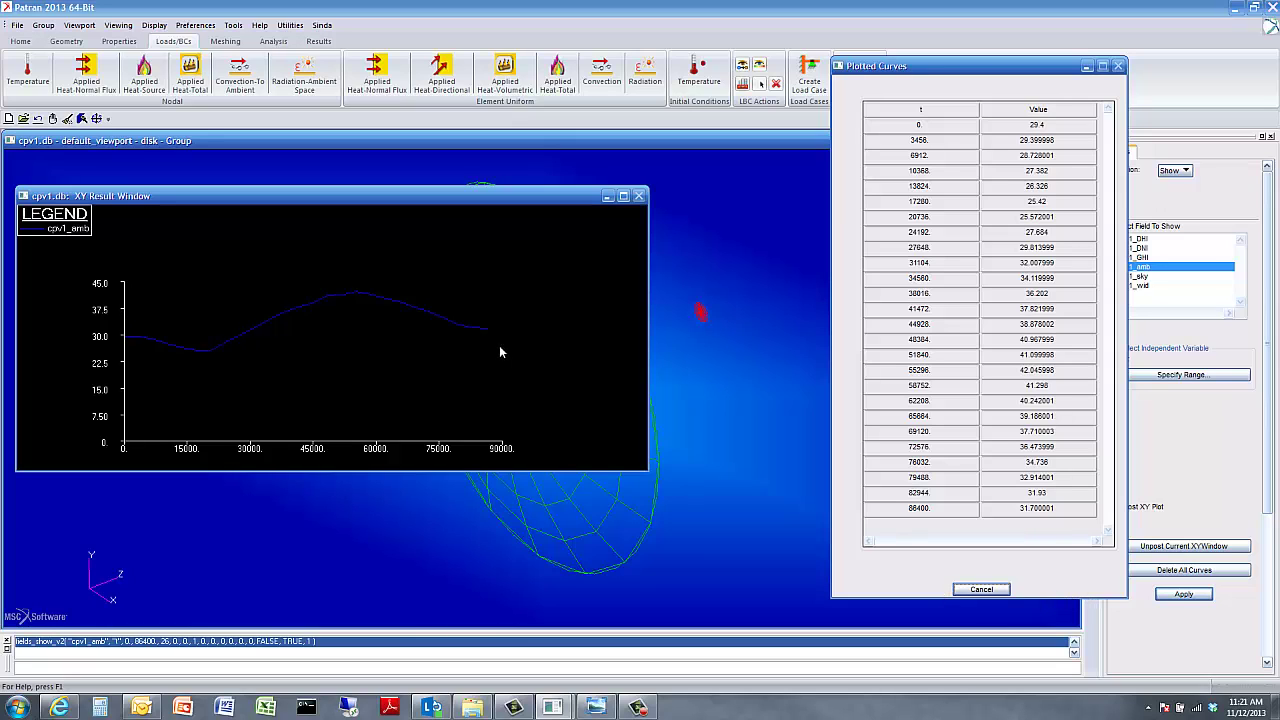
{"action": "left_click", "coordinate": [993, 590]}
{"action": "left_click", "coordinate": [1147, 277]}
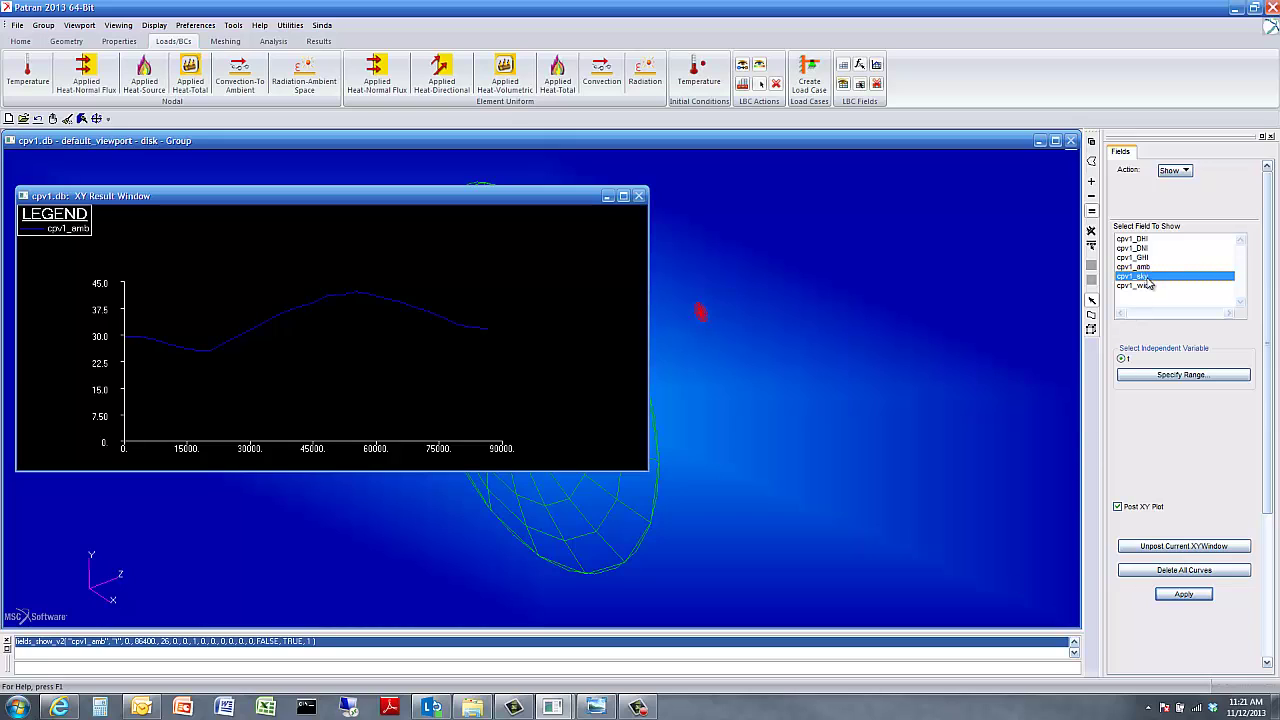
{"action": "left_click", "coordinate": [1199, 594]}
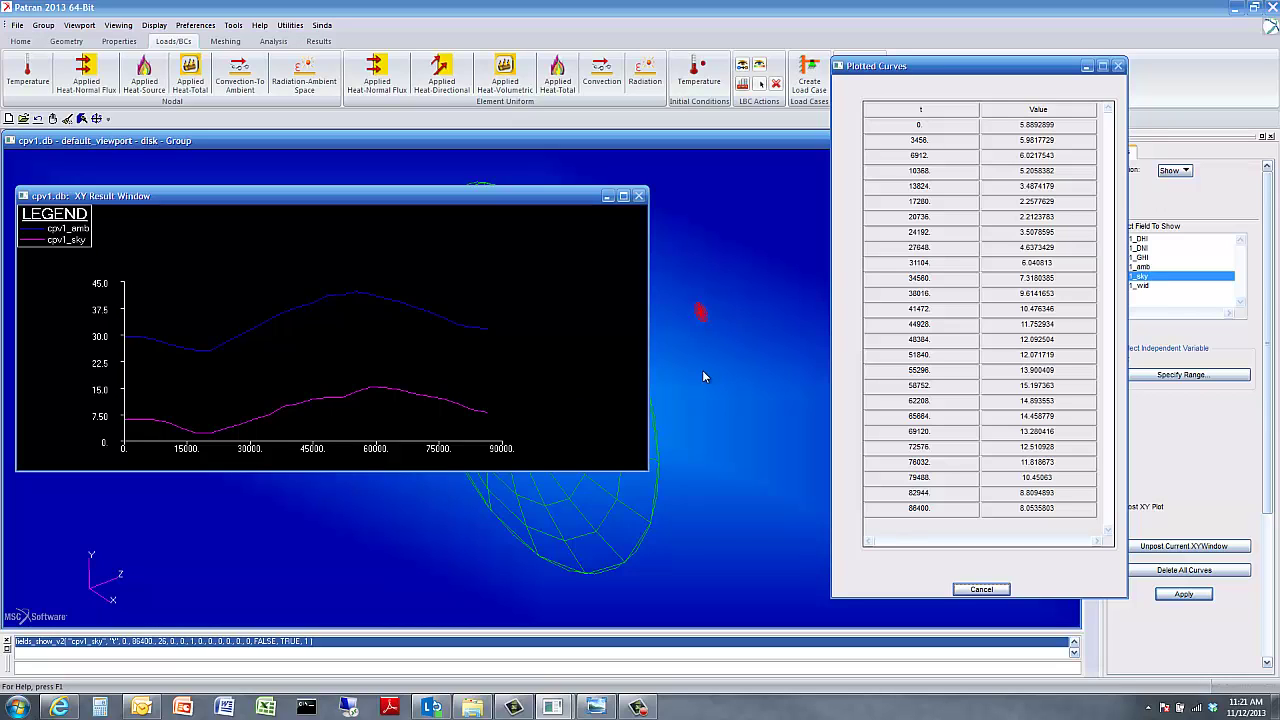
{"action": "left_click", "coordinate": [982, 590]}
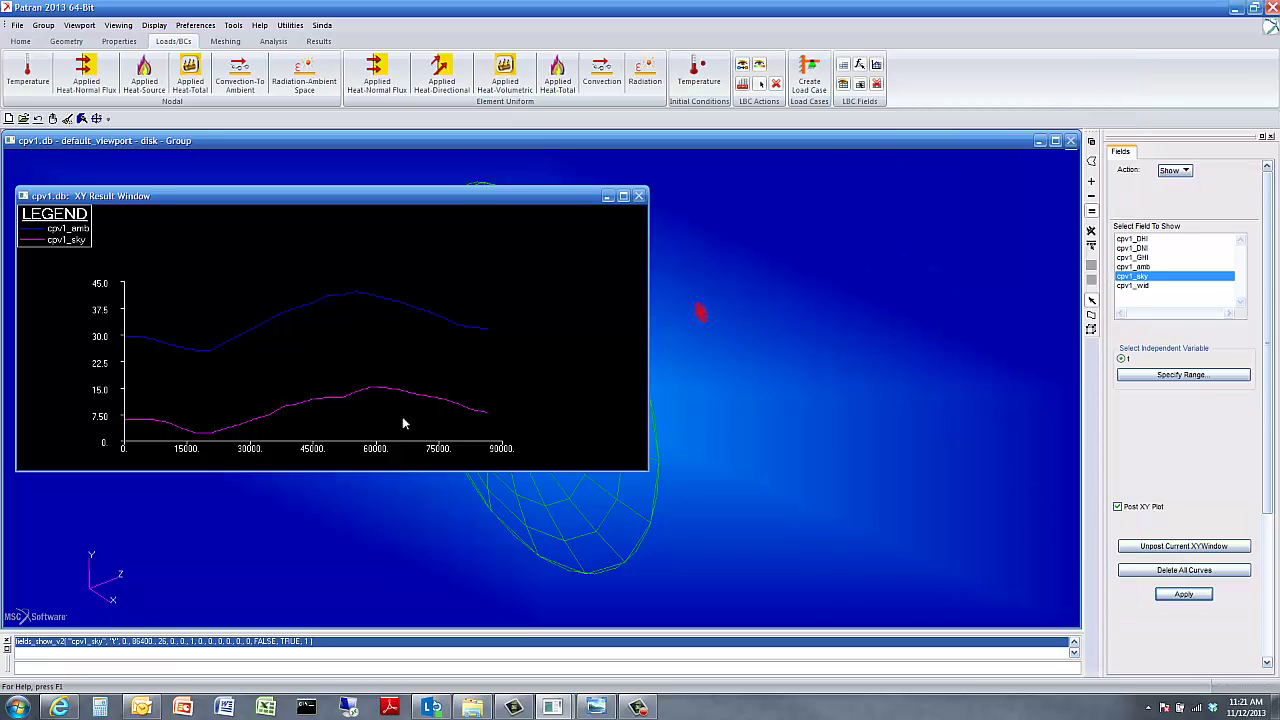
{"action": "left_click", "coordinate": [1134, 286]}
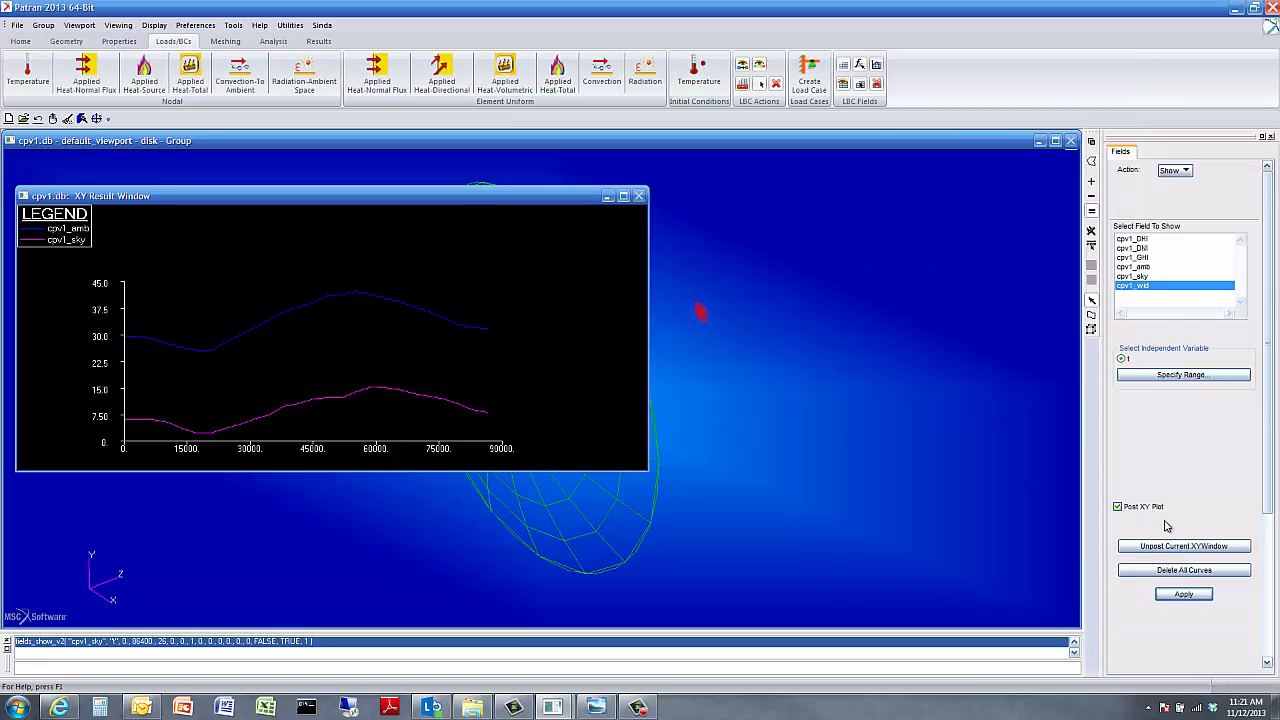
{"action": "left_click", "coordinate": [1184, 594]}
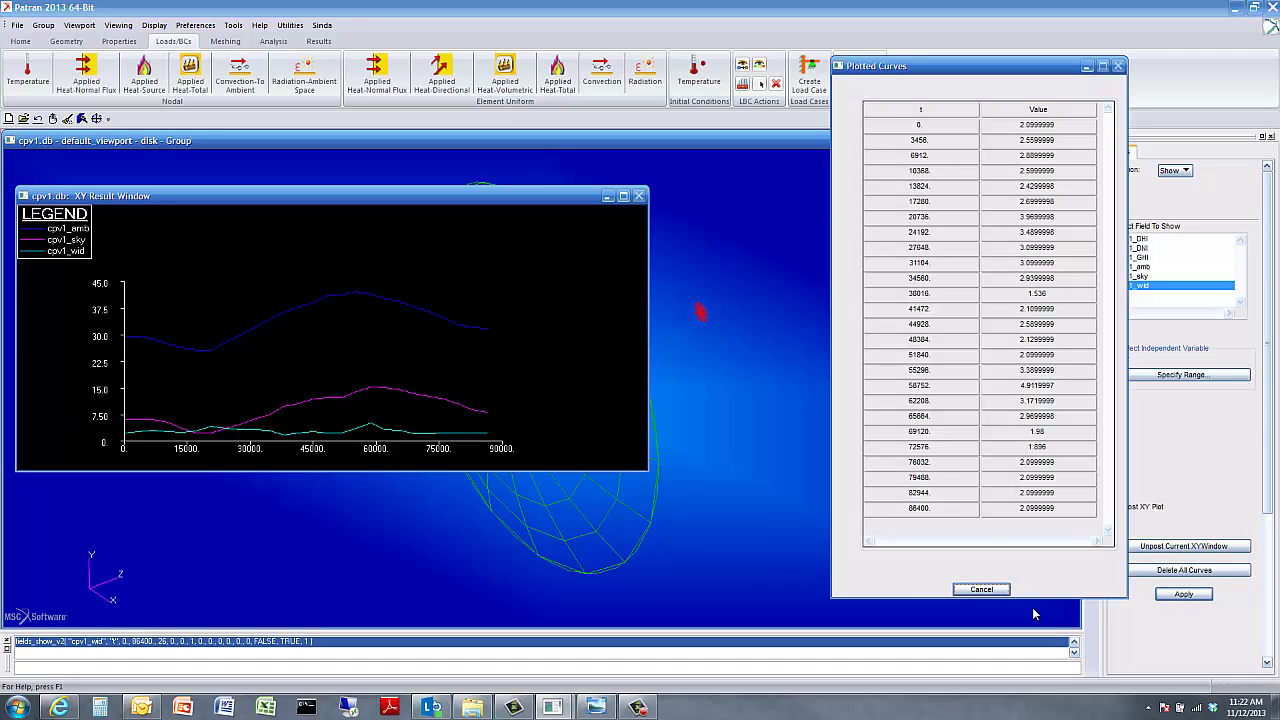
- Close the plotted values table and briefly check the Sinda tools list
{"action": "left_click", "coordinate": [995, 590]}
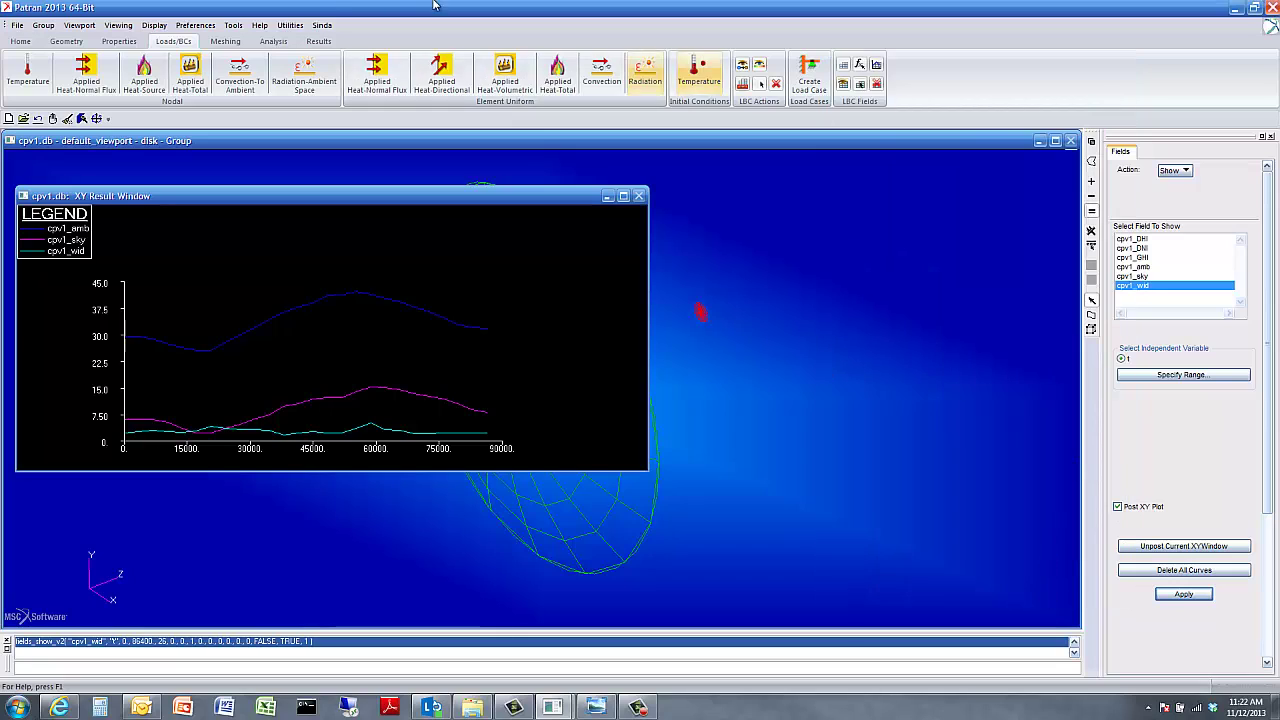
{"action": "left_click", "coordinate": [319, 24]}
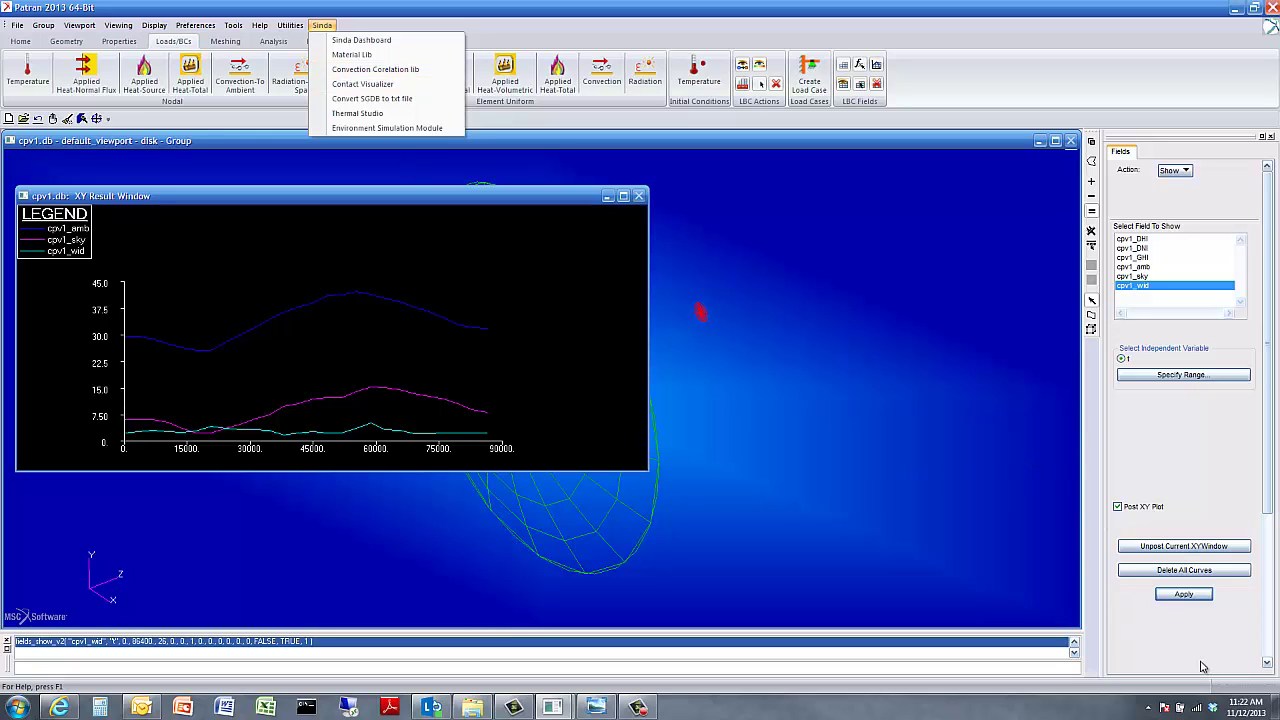
{"action": "left_click", "coordinate": [782, 273]}
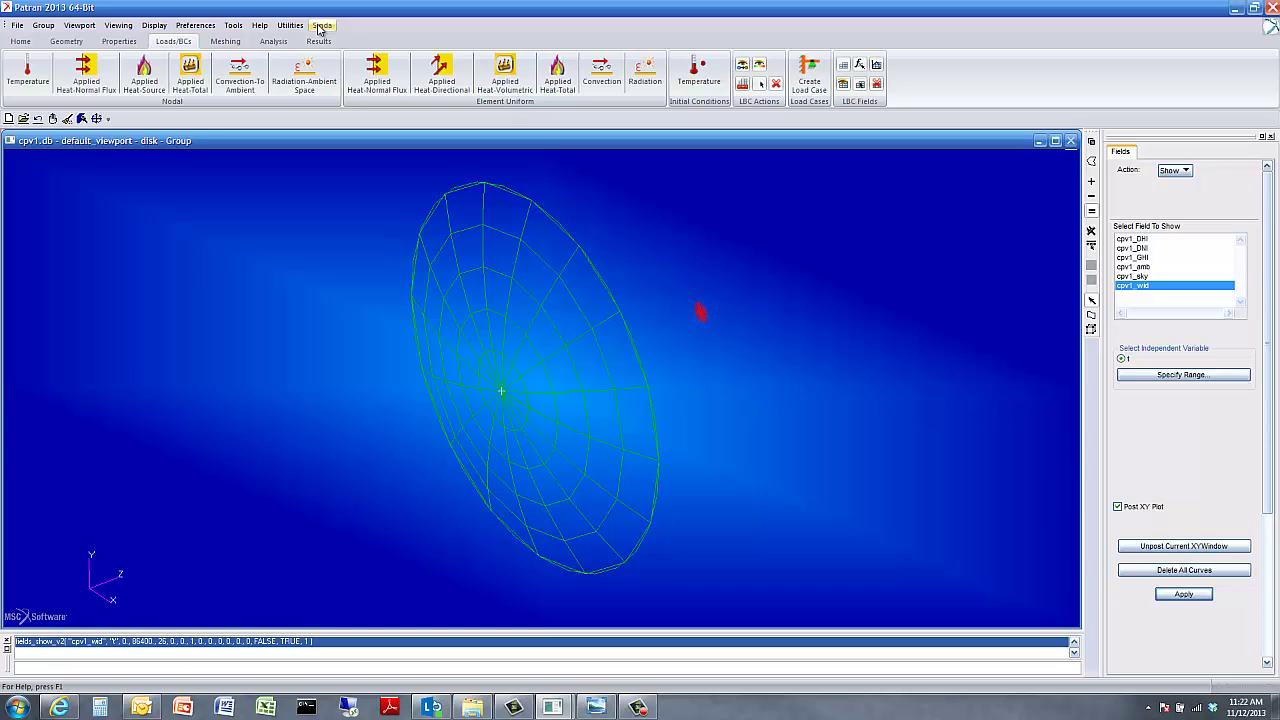
- Review the THERMICA V4 default radiation enclosure in Thermal Solution Setup, leaving it unchanged
{"action": "left_click", "coordinate": [273, 41]}
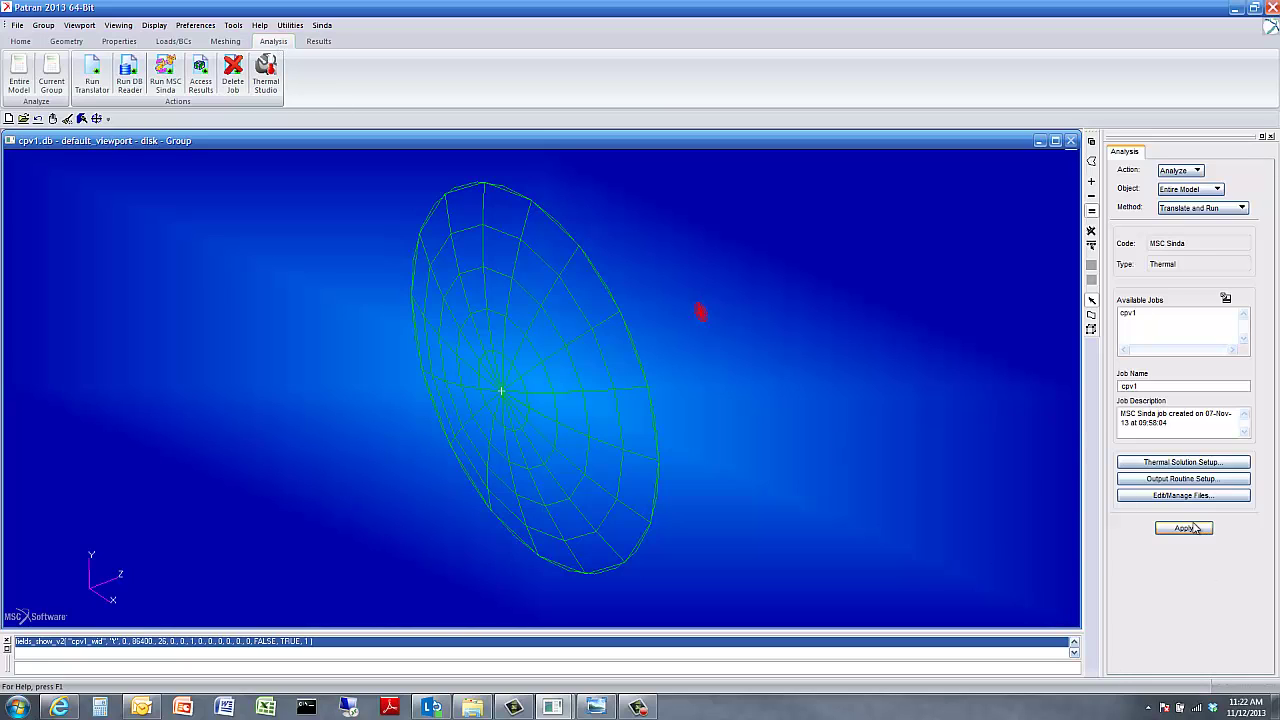
{"action": "left_click", "coordinate": [1200, 463]}
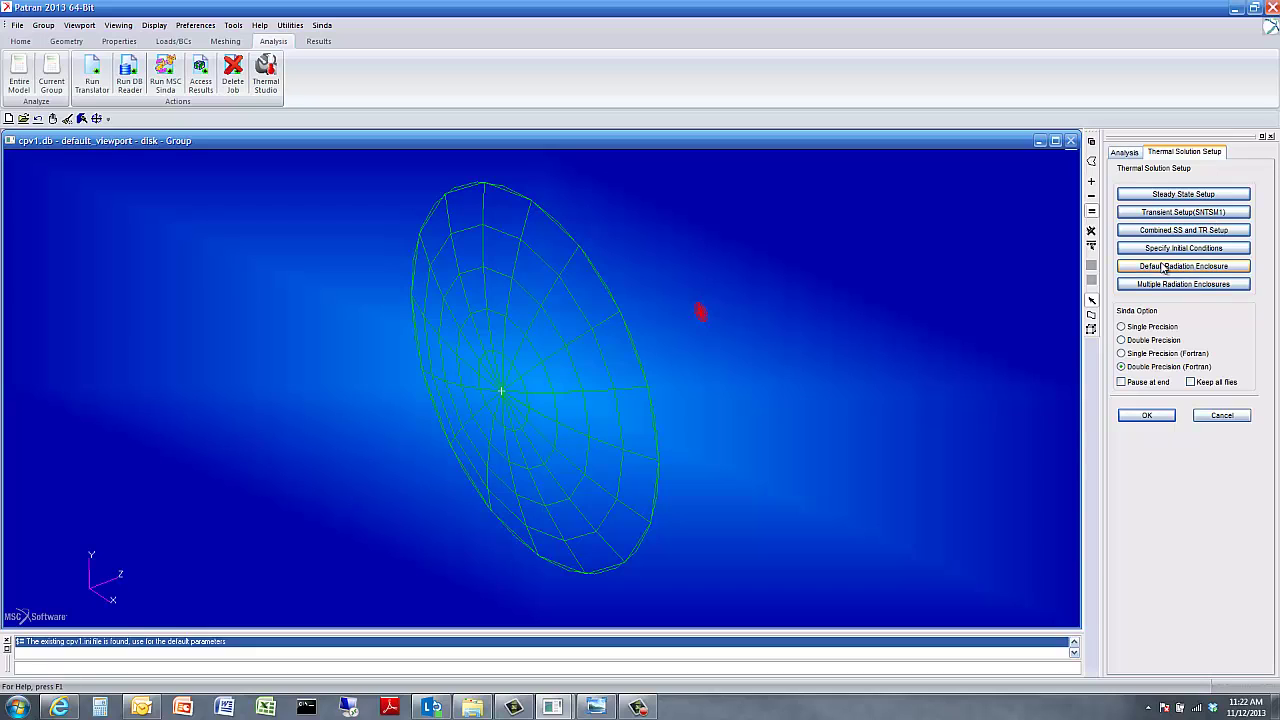
{"action": "left_click", "coordinate": [1195, 266]}
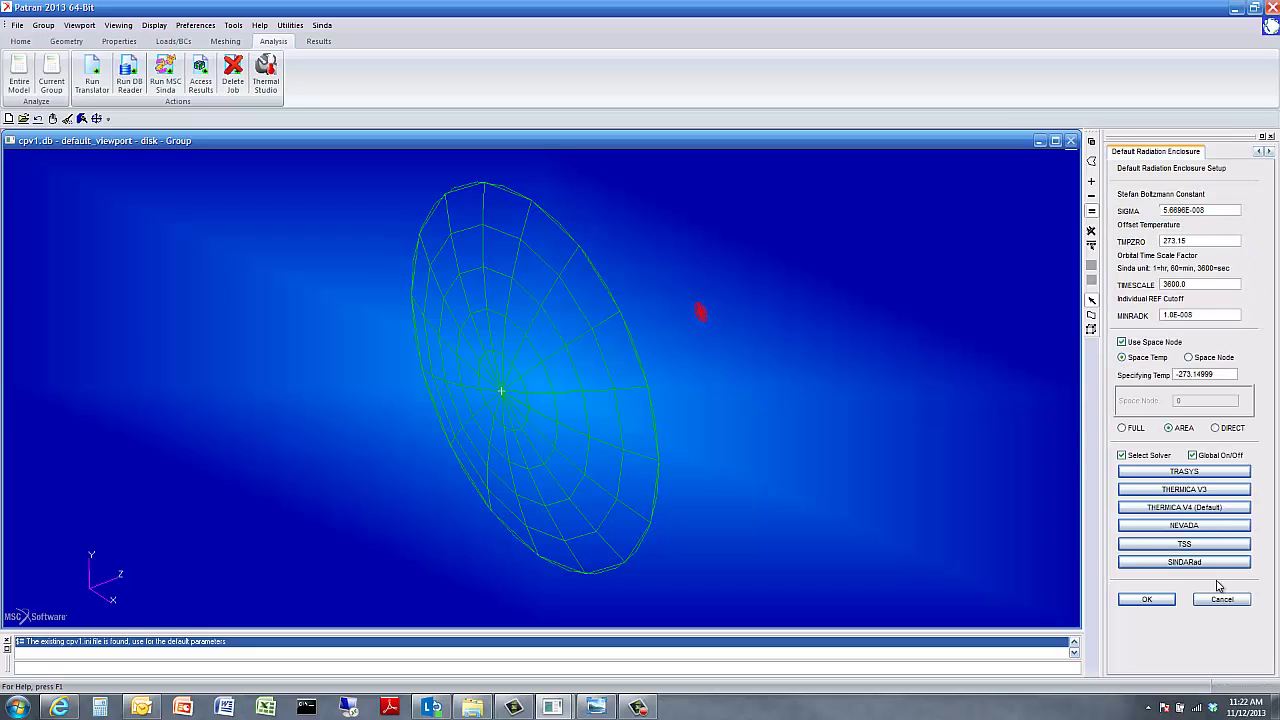
{"action": "left_click", "coordinate": [1162, 509]}
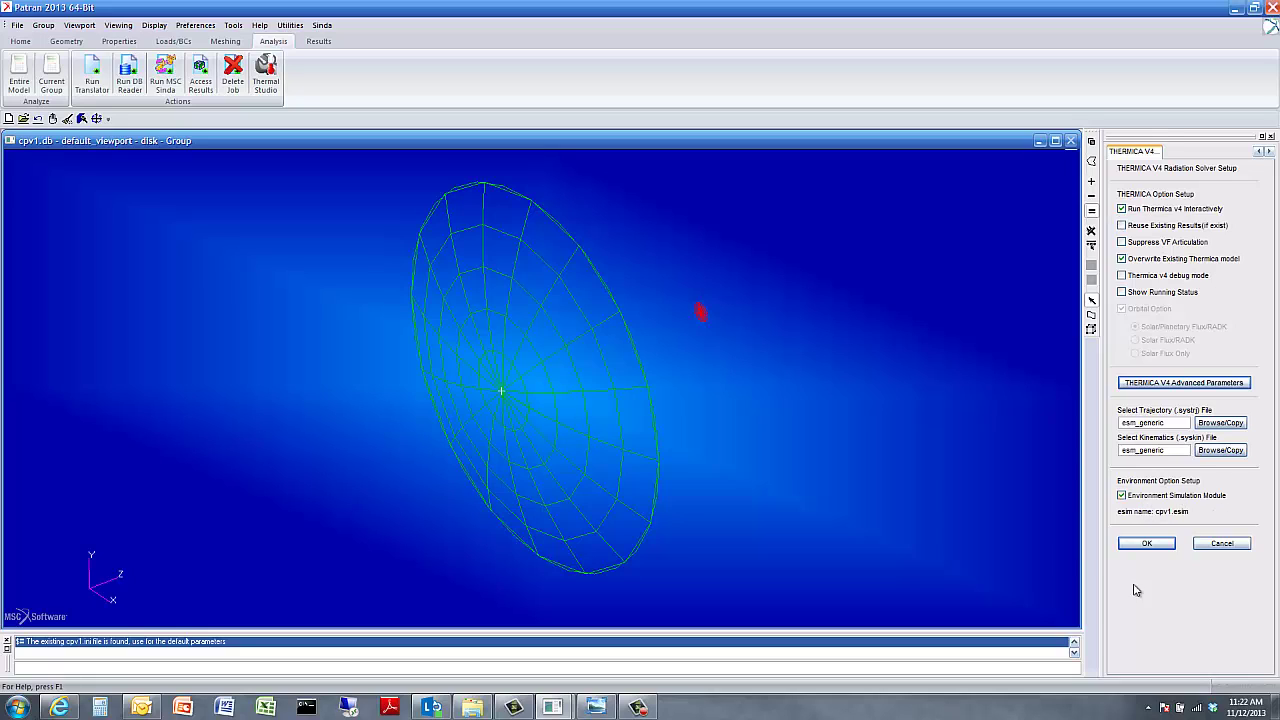
{"action": "left_click", "coordinate": [1222, 543]}
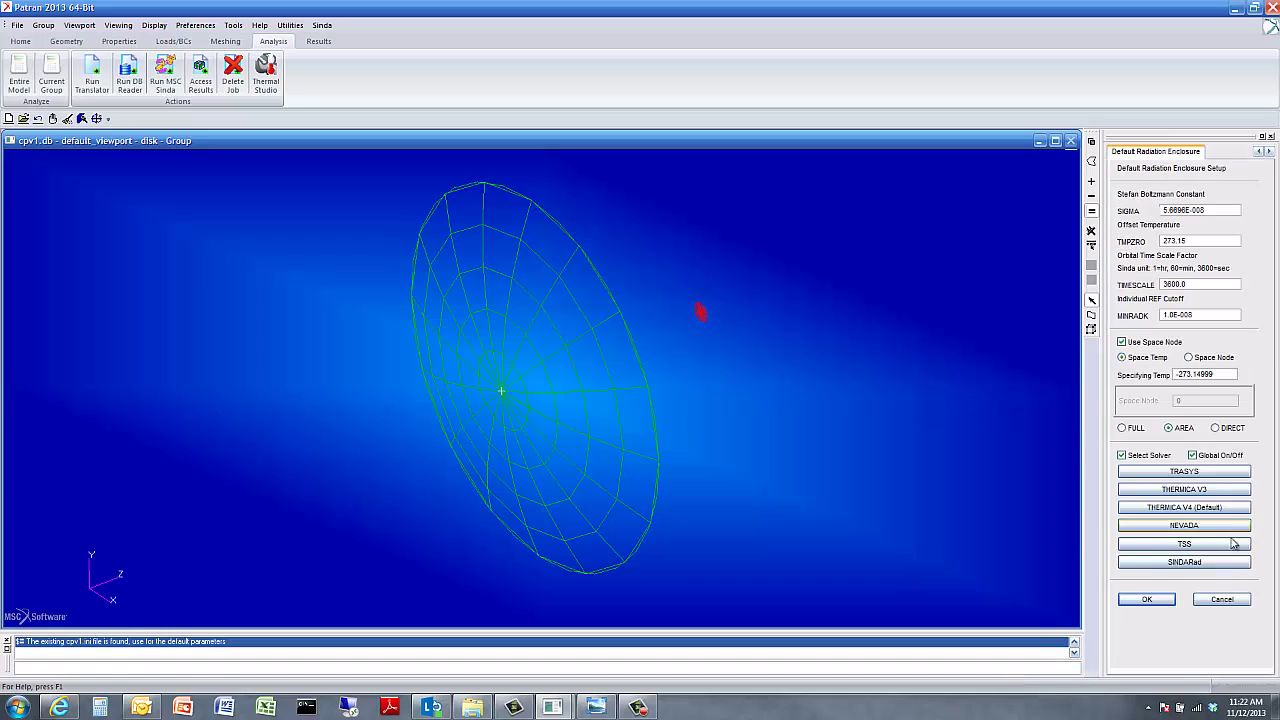
{"action": "left_click", "coordinate": [1224, 600]}
{"action": "left_click", "coordinate": [1237, 415]}
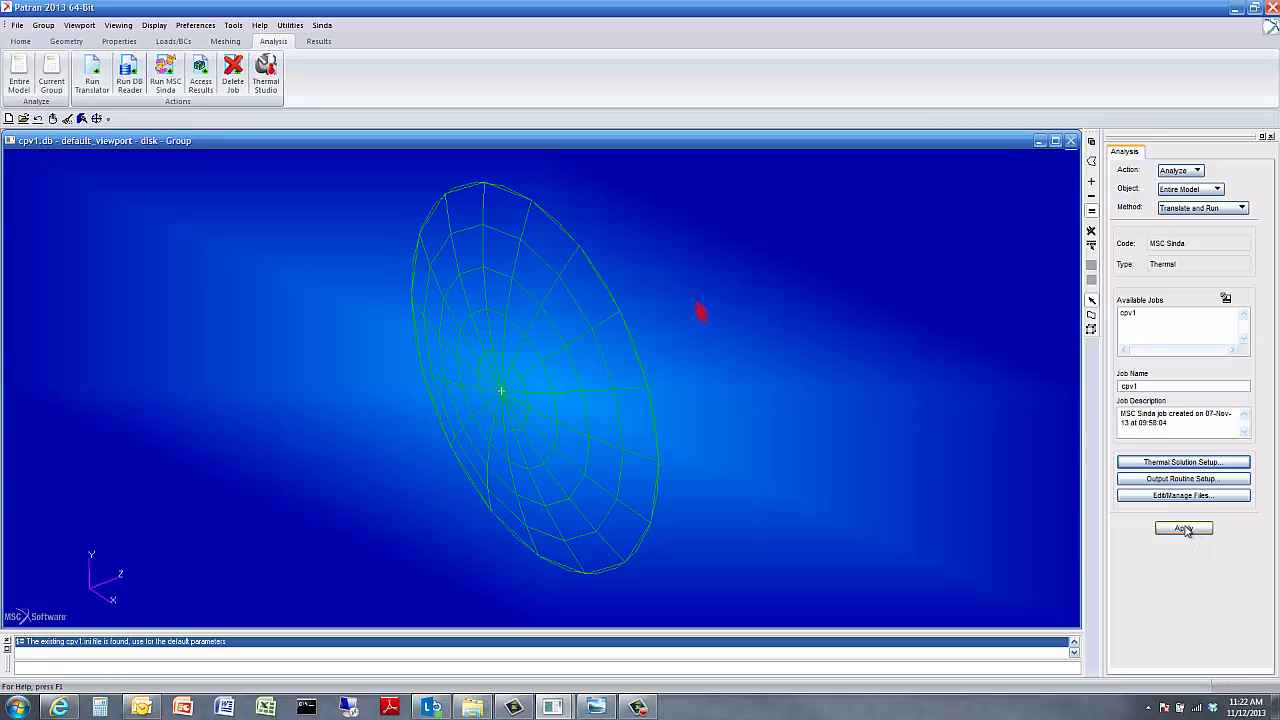
- Translate and run the cpv1 job, pick two dish mesh faces, and view the Earth orbit trajectory
{"action": "left_click", "coordinate": [1185, 529]}
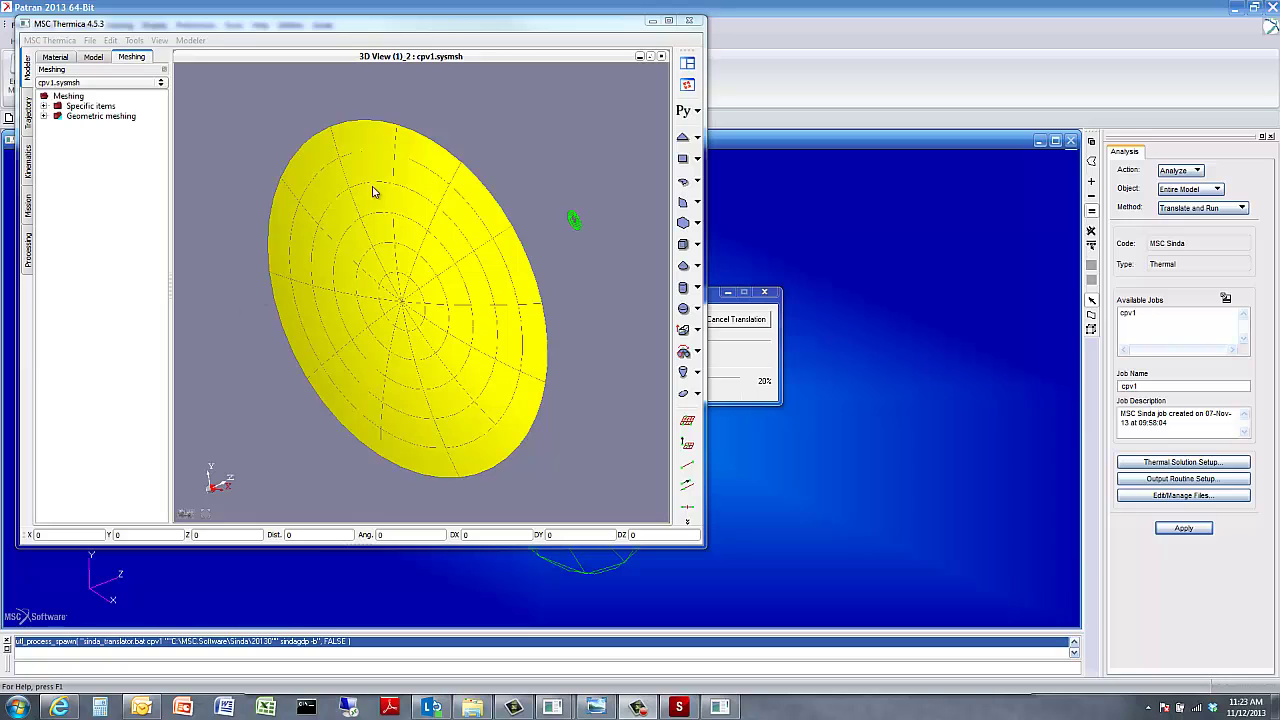
{"action": "left_click", "coordinate": [523, 278]}
{"action": "left_click", "coordinate": [489, 210]}
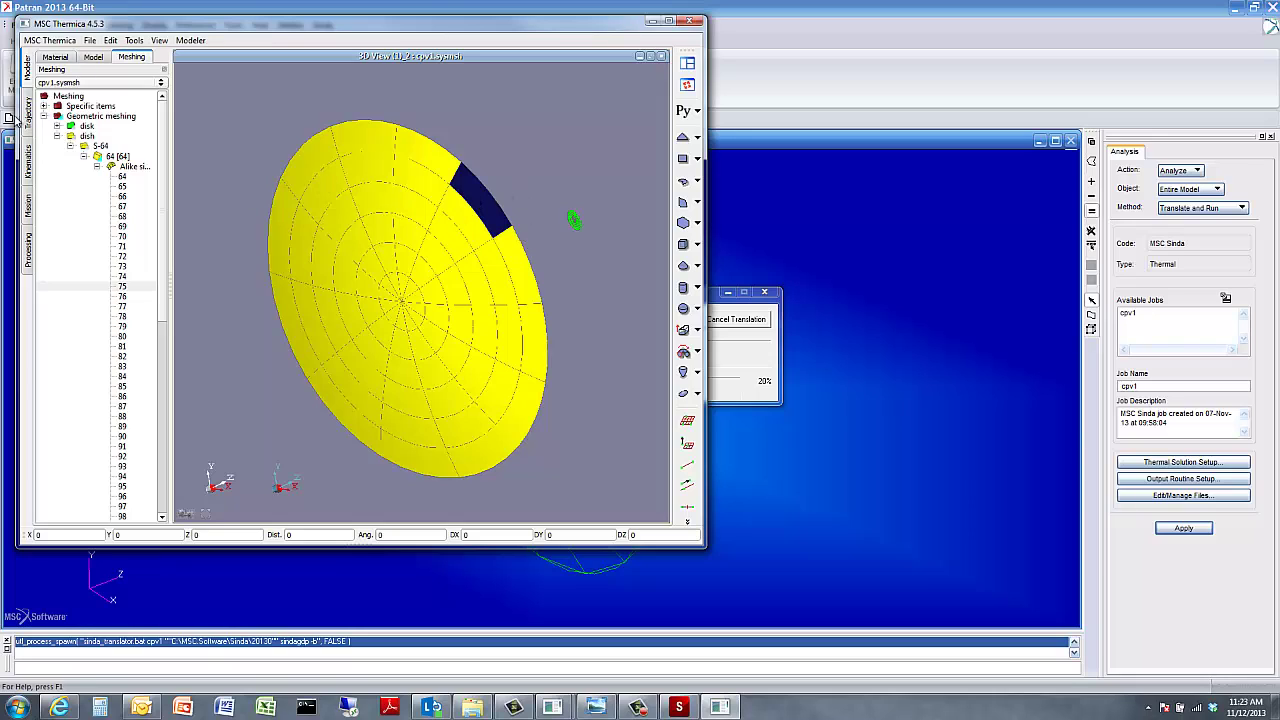
{"action": "left_click", "coordinate": [28, 112]}
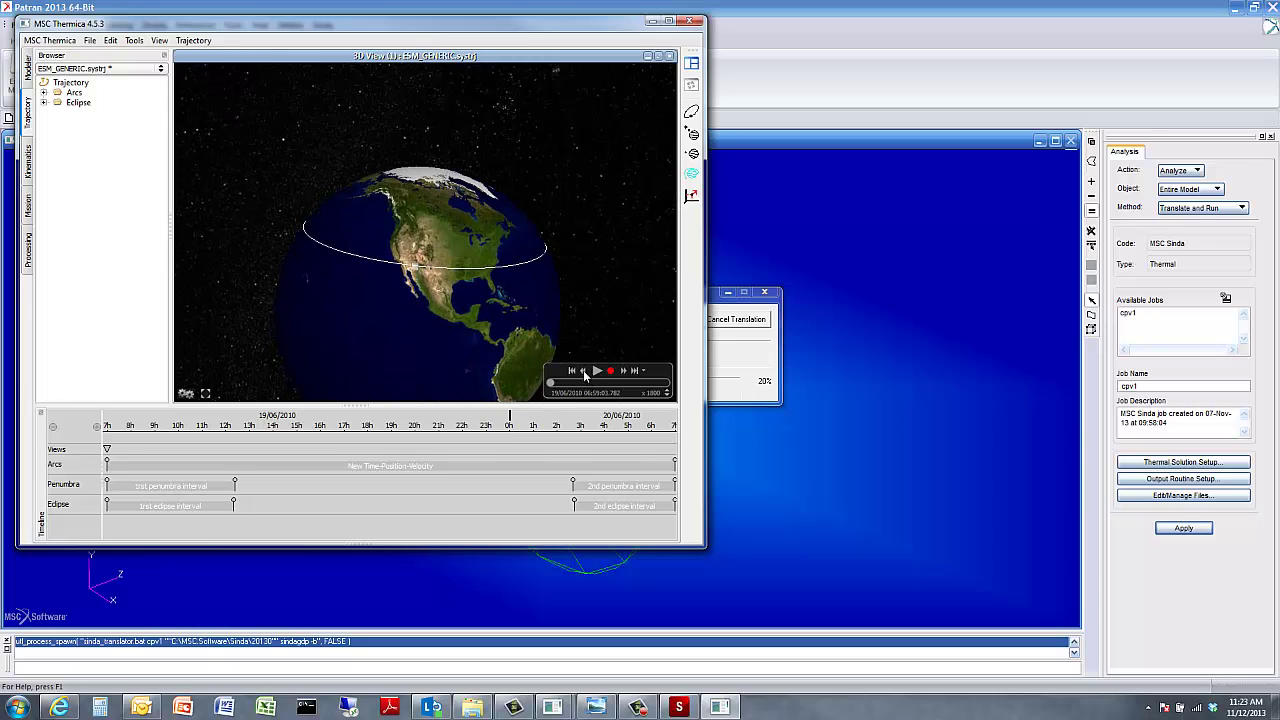
- Advance the orbit playback, open the ESM_GENERIC kinematics law, then return to the Patran model
{"action": "mouse_move", "coordinate": [553, 387]}
{"action": "left_mouse_down"}
{"action": "mouse_move", "coordinate": [663, 392]}
{"action": "mouse_move", "coordinate": [668, 413]}
{"action": "left_mouse_up"}
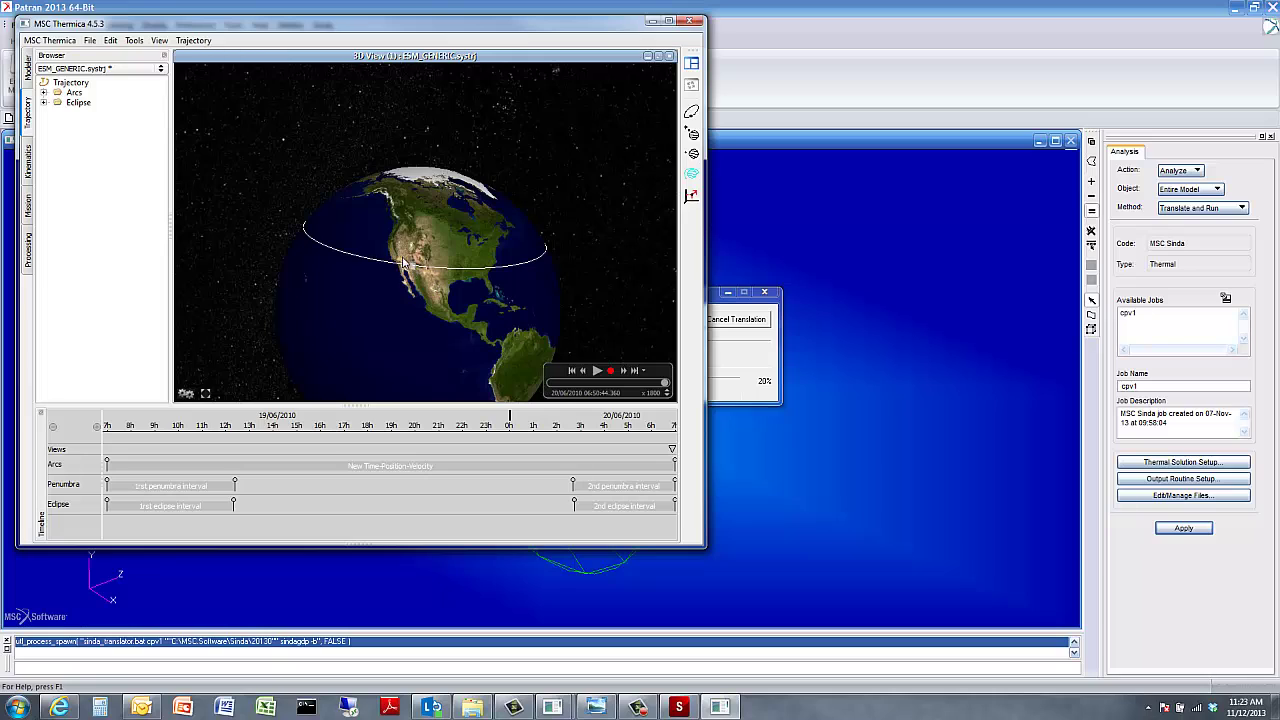
{"action": "left_click", "coordinate": [29, 166]}
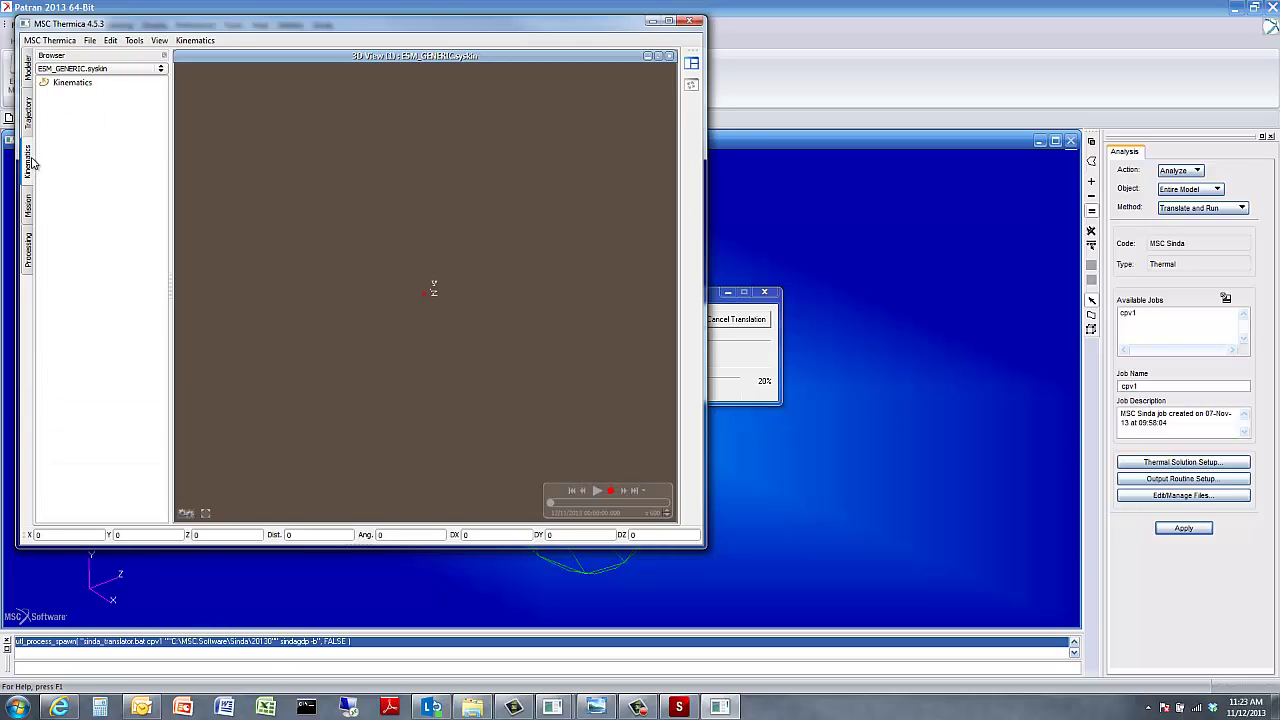
{"action": "left_click", "coordinate": [62, 86]}
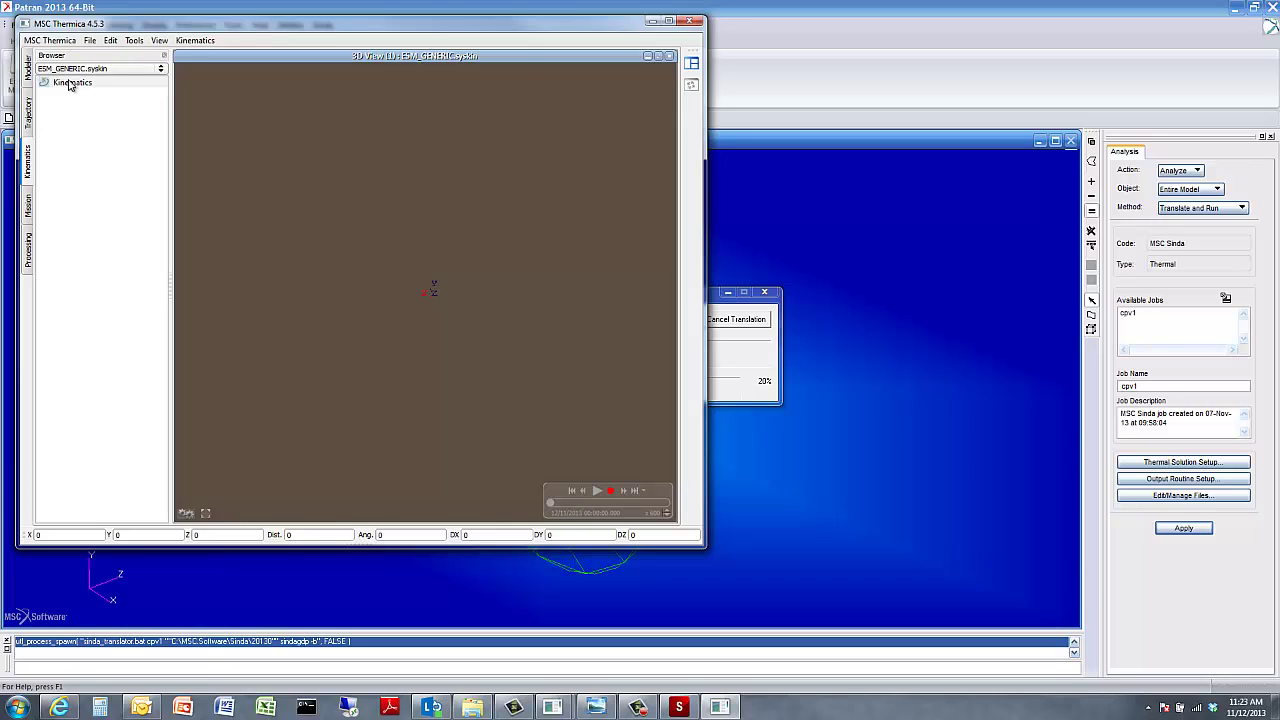
{"action": "double_click", "coordinate": [70, 84]}
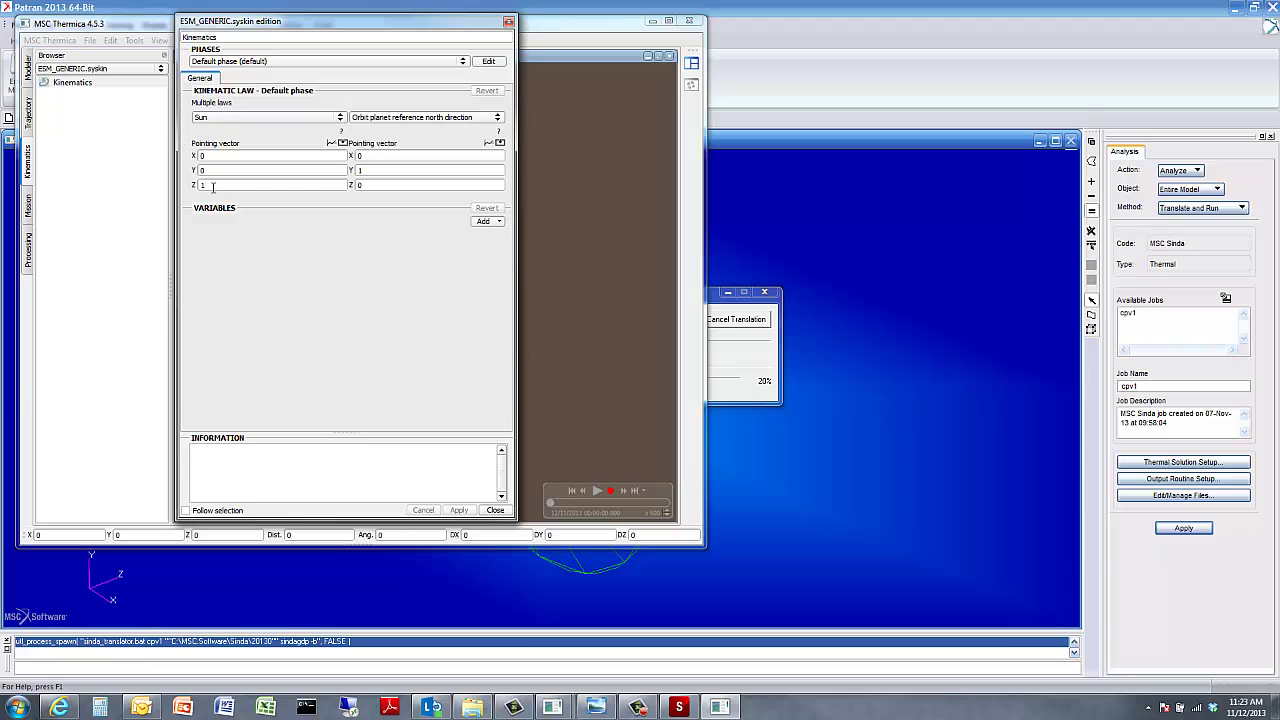
{"action": "left_click", "coordinate": [323, 596]}
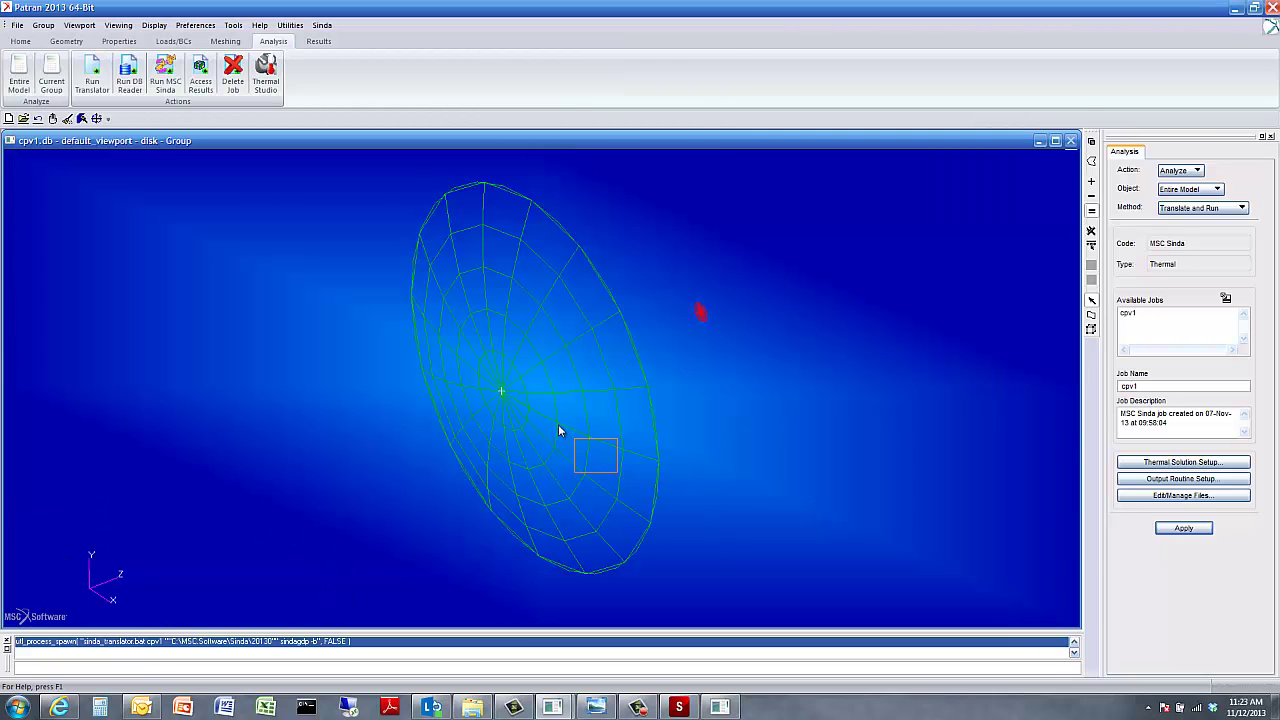
- Turn the Patran disk model nearly edge-on and restore Thermica's ESM_GENERIC.syskin dialog
{"action": "middle_click_drag", "start_coordinate": [724, 448], "coordinate": [659, 418]}
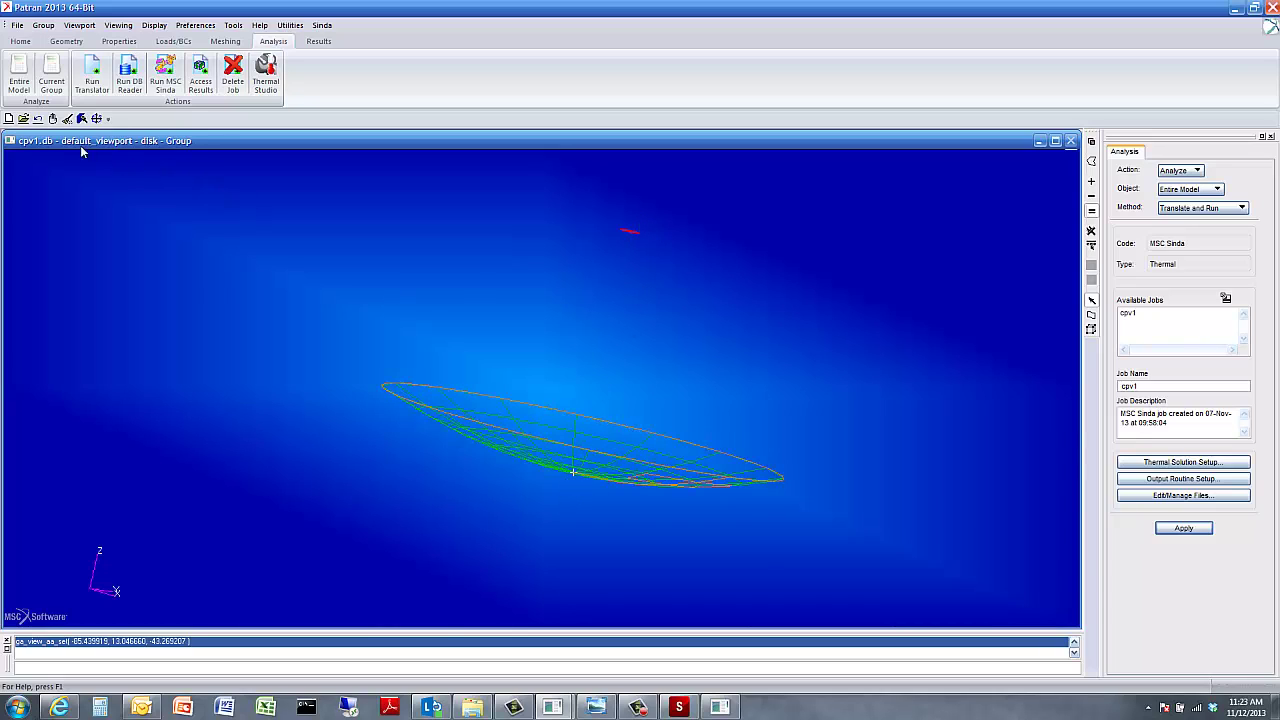
{"action": "left_click", "coordinate": [720, 707]}
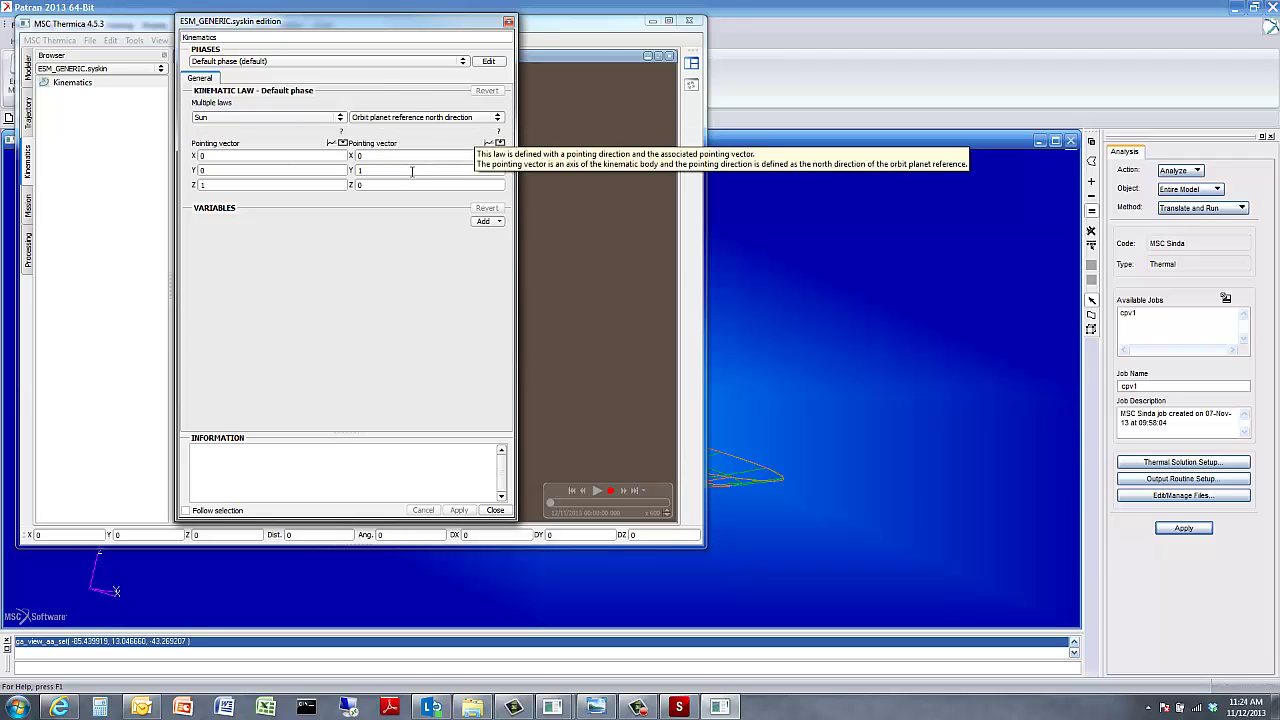
- Close the ESM_GENERIC.syskin kinematics law editor
{"action": "left_click", "coordinate": [496, 510]}
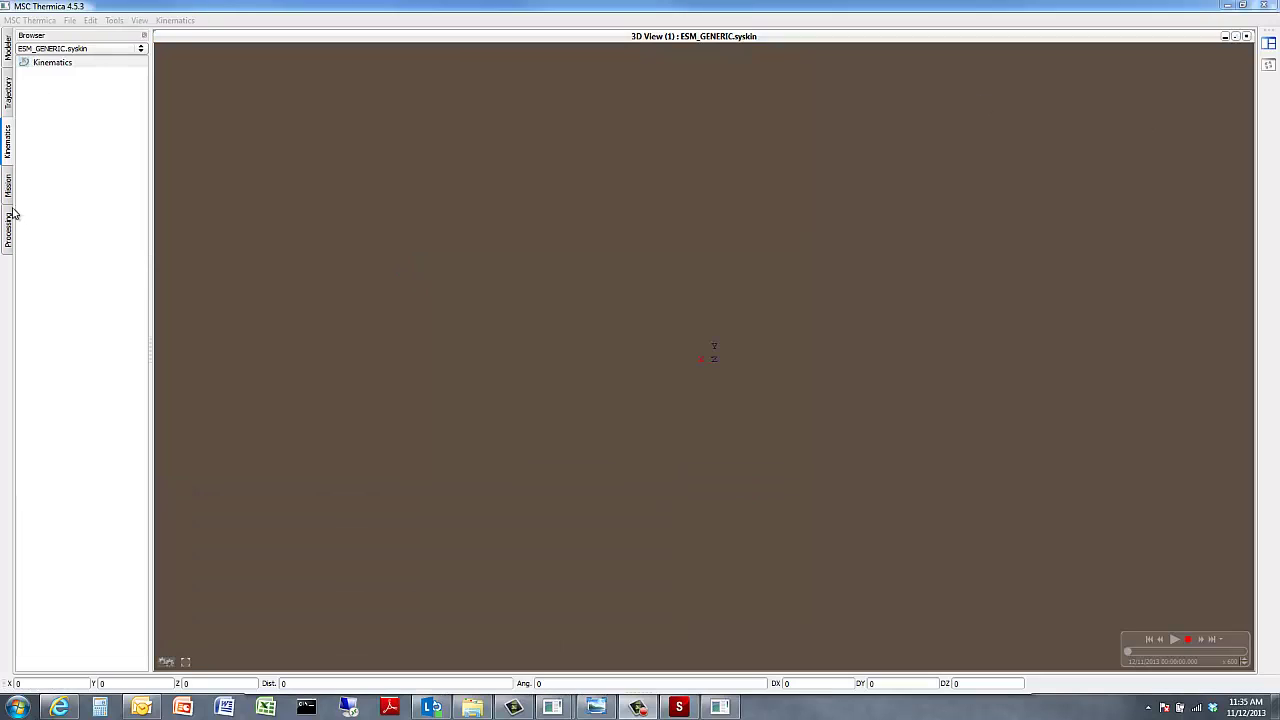
- Open the mission view and orbit around the dish to Earth's limb and stars
{"action": "left_click", "coordinate": [8, 188]}
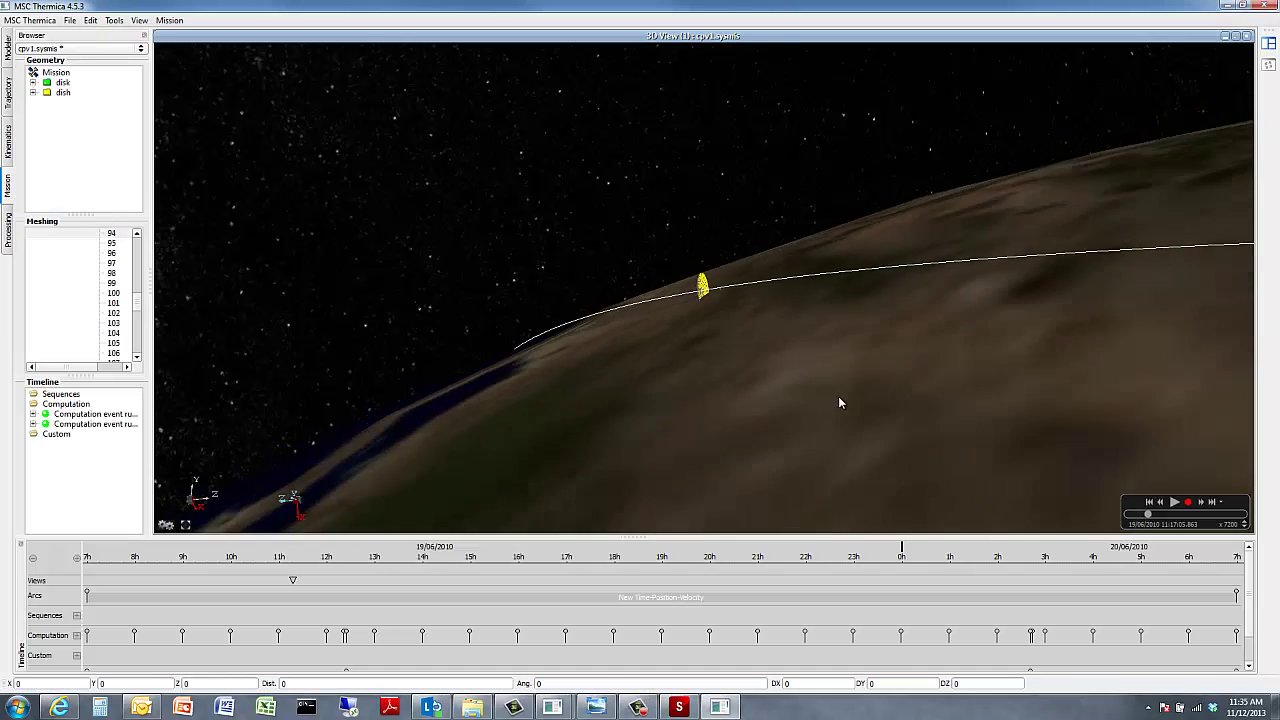
{"action": "left_click_drag", "start_coordinate": [840, 408], "coordinate": [897, 490]}
{"action": "scroll", "coordinate": [866, 400], "scroll_direction": "down", "scroll_amount": 5}
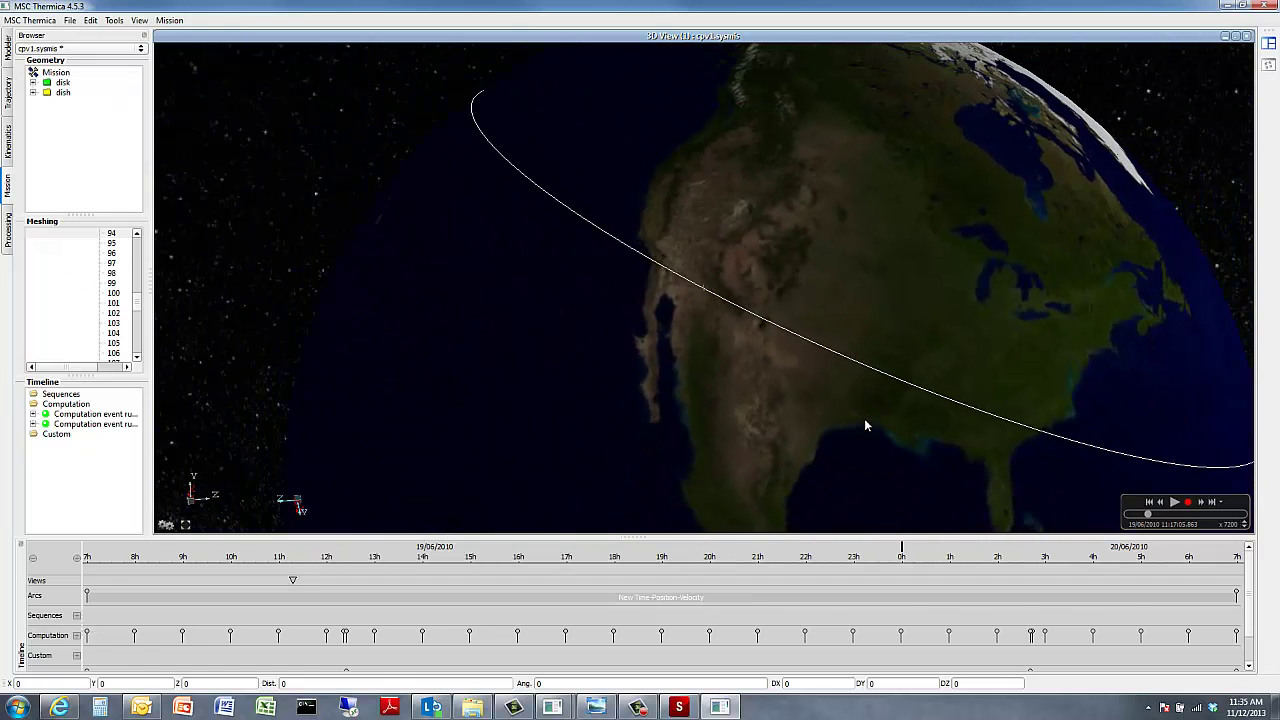
{"action": "scroll", "coordinate": [866, 425], "scroll_direction": "up", "scroll_amount": 5}
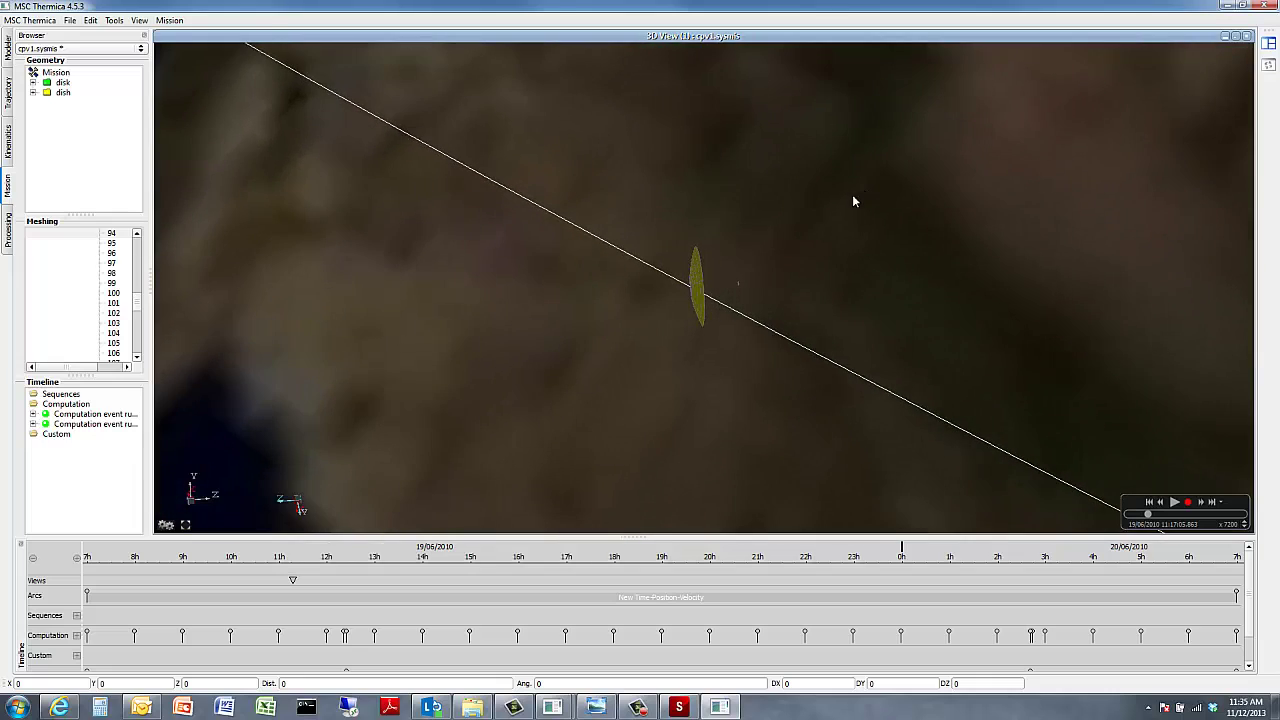
{"action": "left_click_drag", "start_coordinate": [825, 430], "coordinate": [743, 400]}
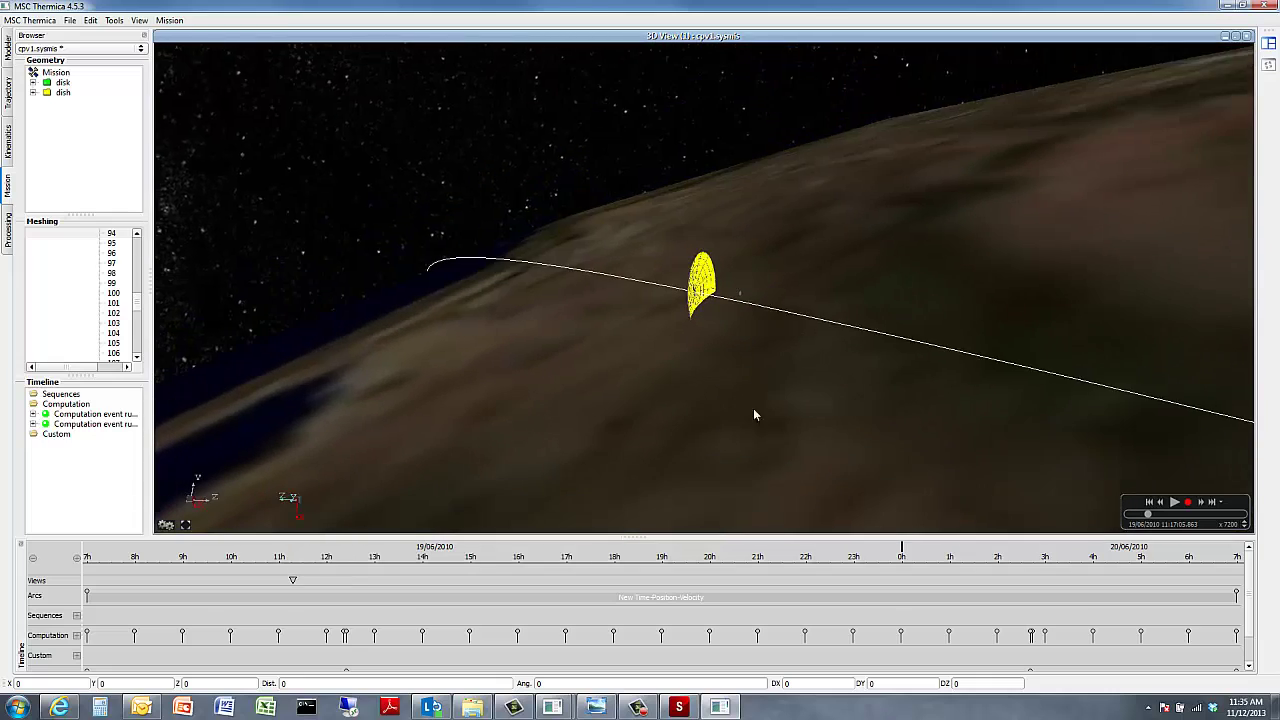
- Play then pause the mission animation, and show the cpv1 Processing chain
{"action": "left_click", "coordinate": [1174, 503]}
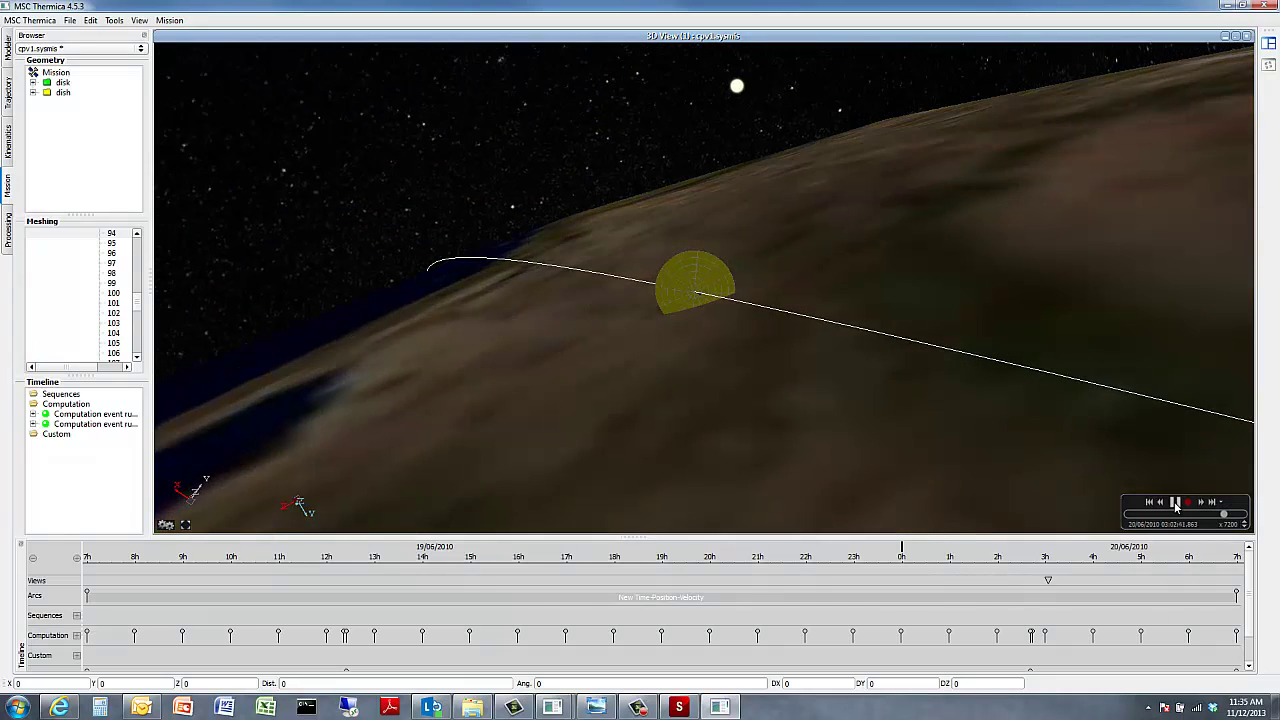
{"action": "left_click", "coordinate": [1176, 503]}
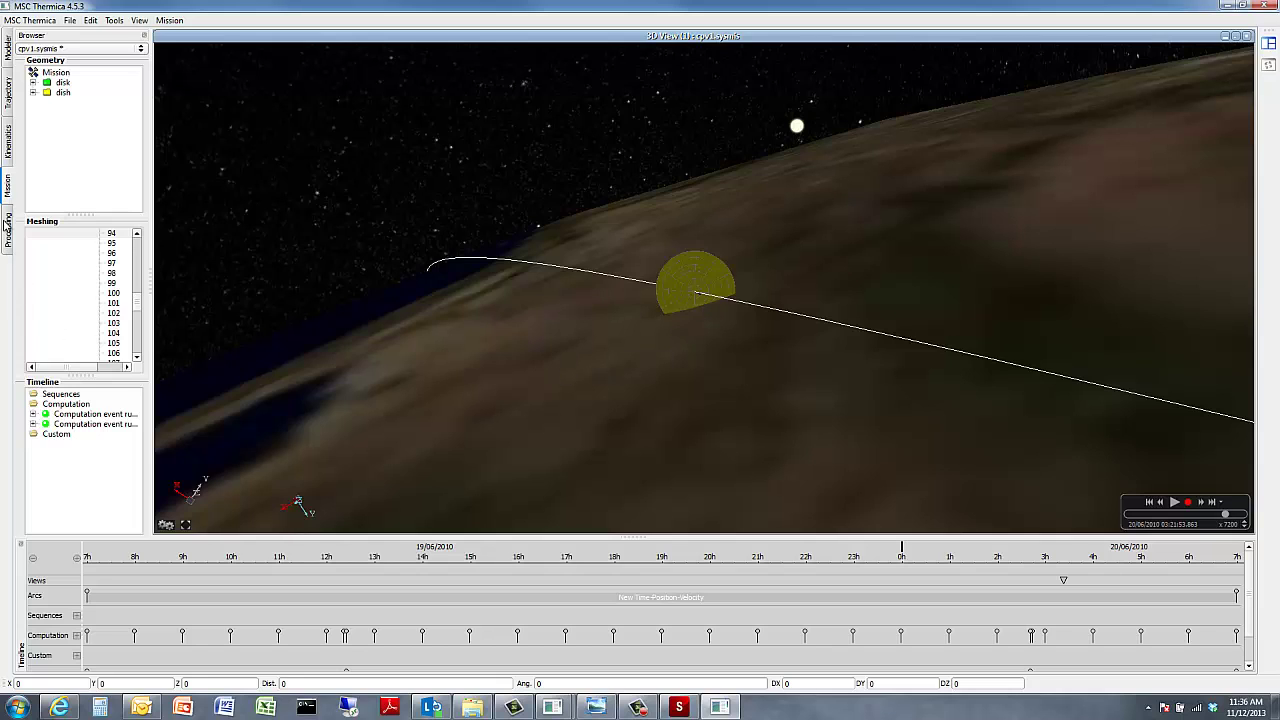
{"action": "left_click", "coordinate": [9, 232]}
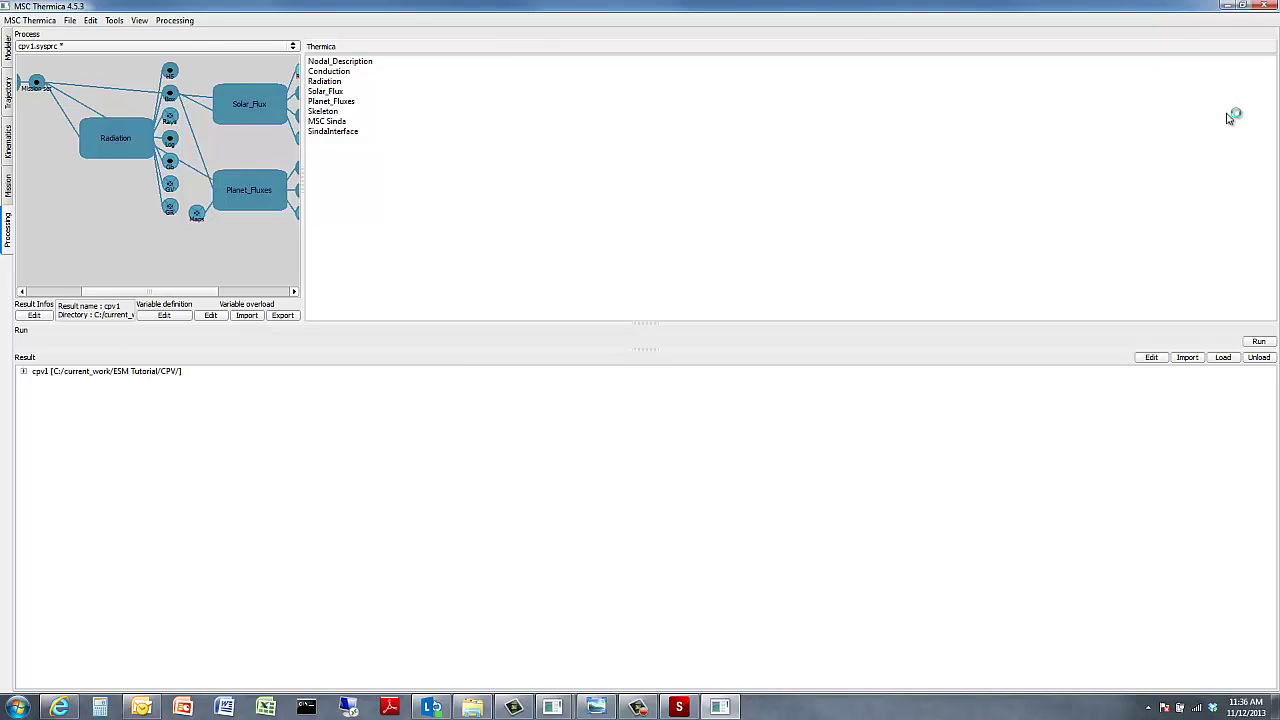
- Colour the meshes by cpv1 Absorbed Solar Flux with the time set to 19/06 17:06
{"action": "left_click", "coordinate": [9, 188]}
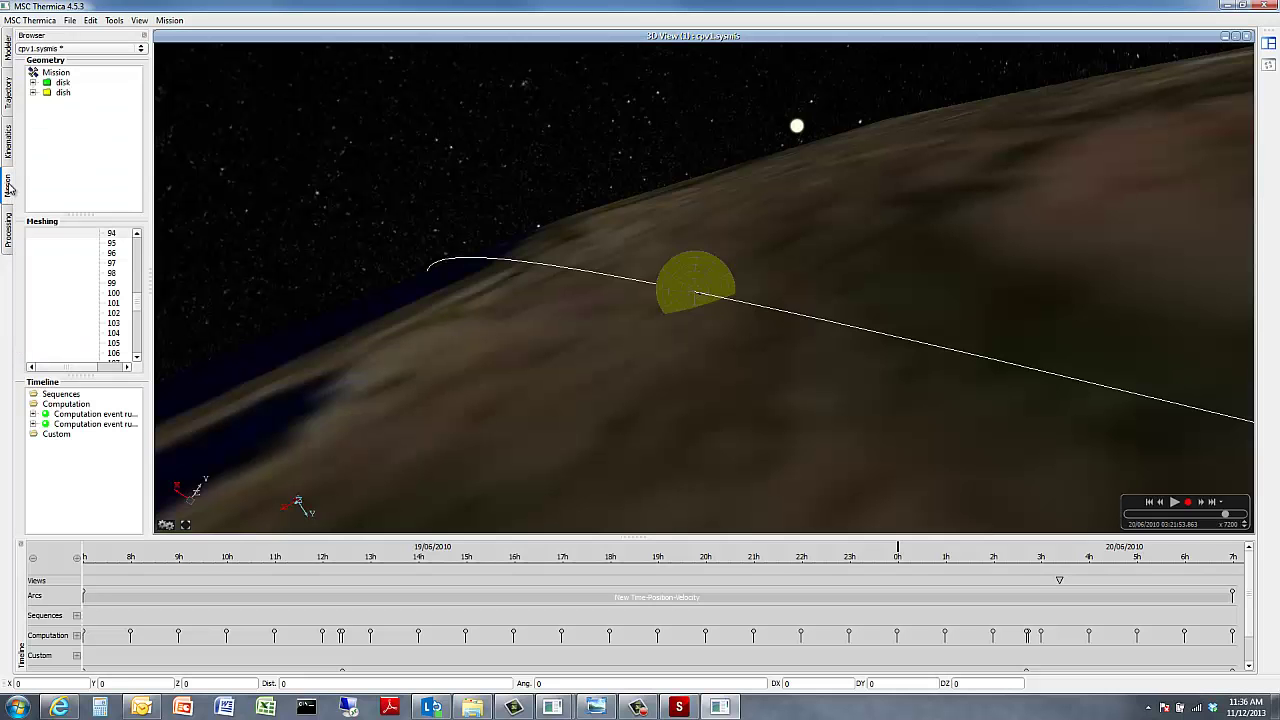
{"action": "left_click", "coordinate": [166, 525]}
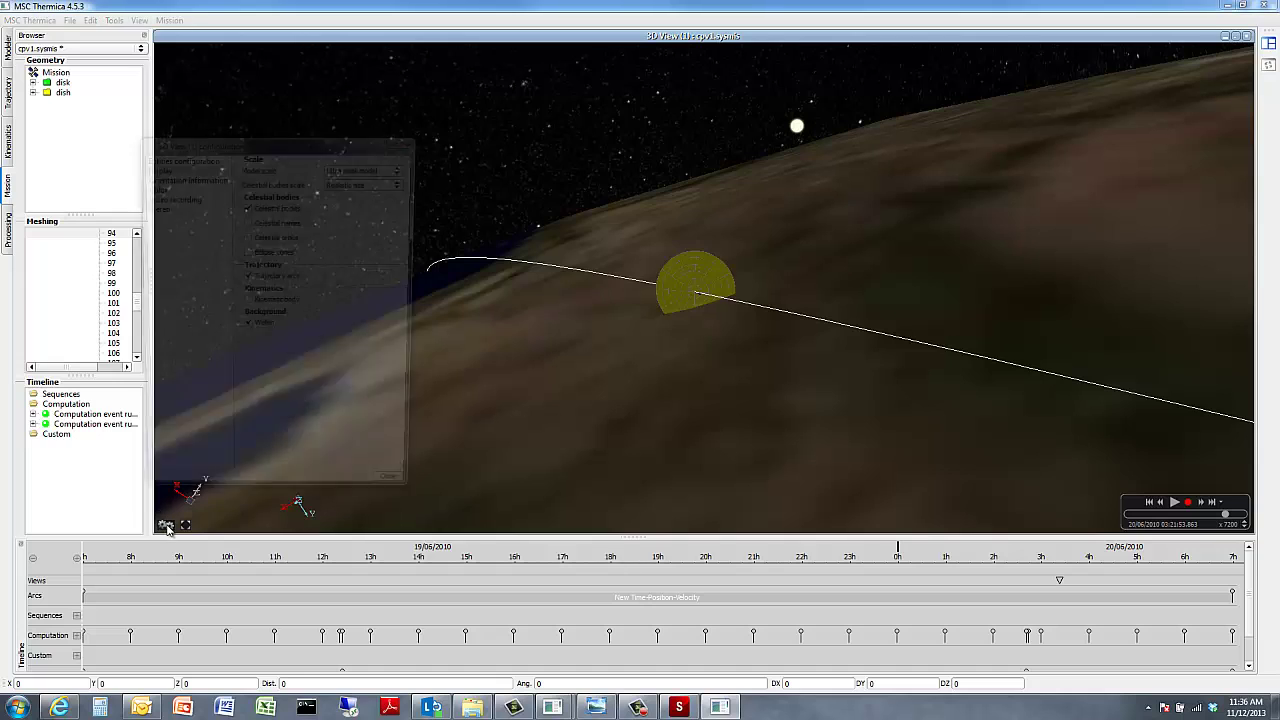
{"action": "left_click", "coordinate": [192, 158]}
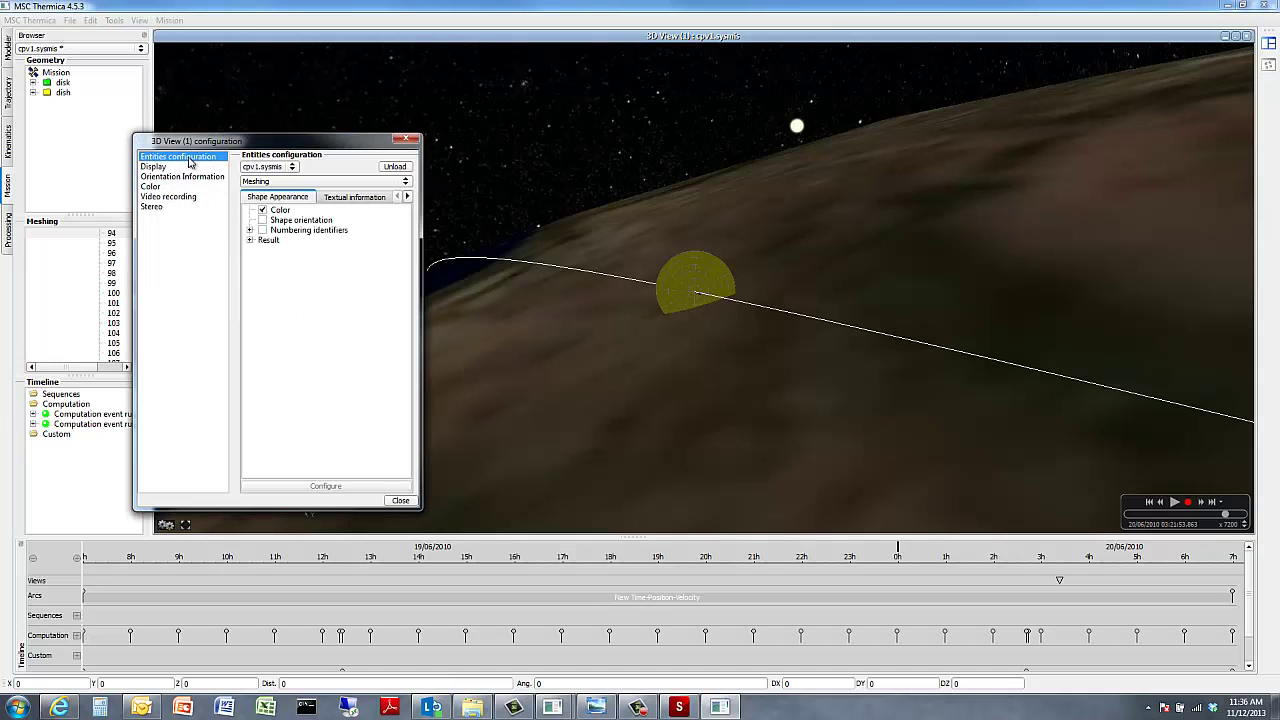
{"action": "left_click", "coordinate": [250, 241]}
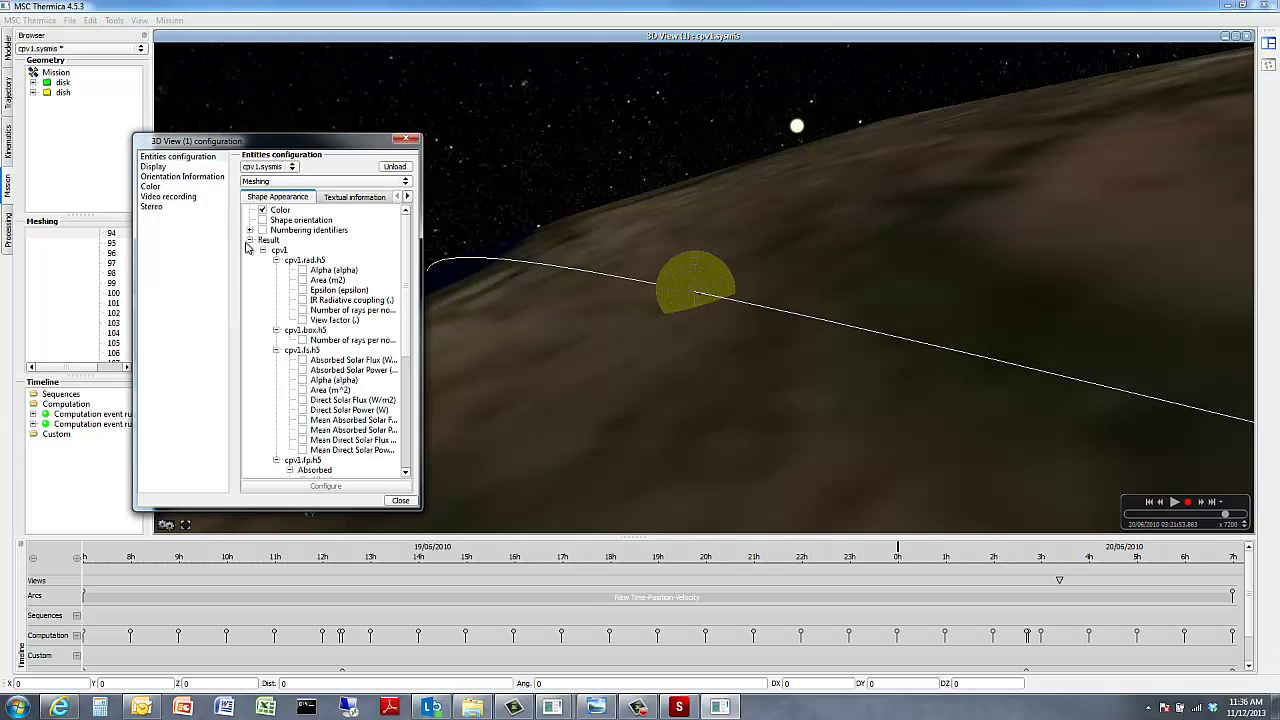
{"action": "left_click", "coordinate": [302, 360]}
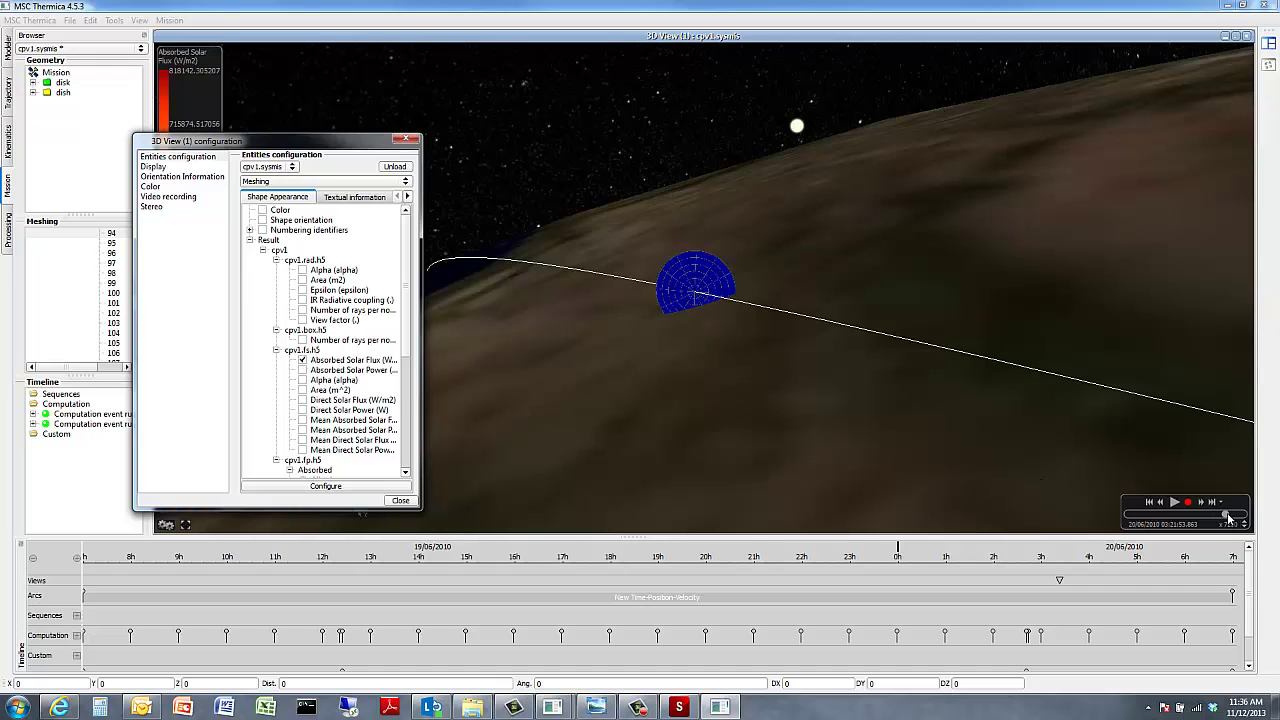
{"action": "left_click_drag", "start_coordinate": [1229, 518], "coordinate": [1178, 516]}
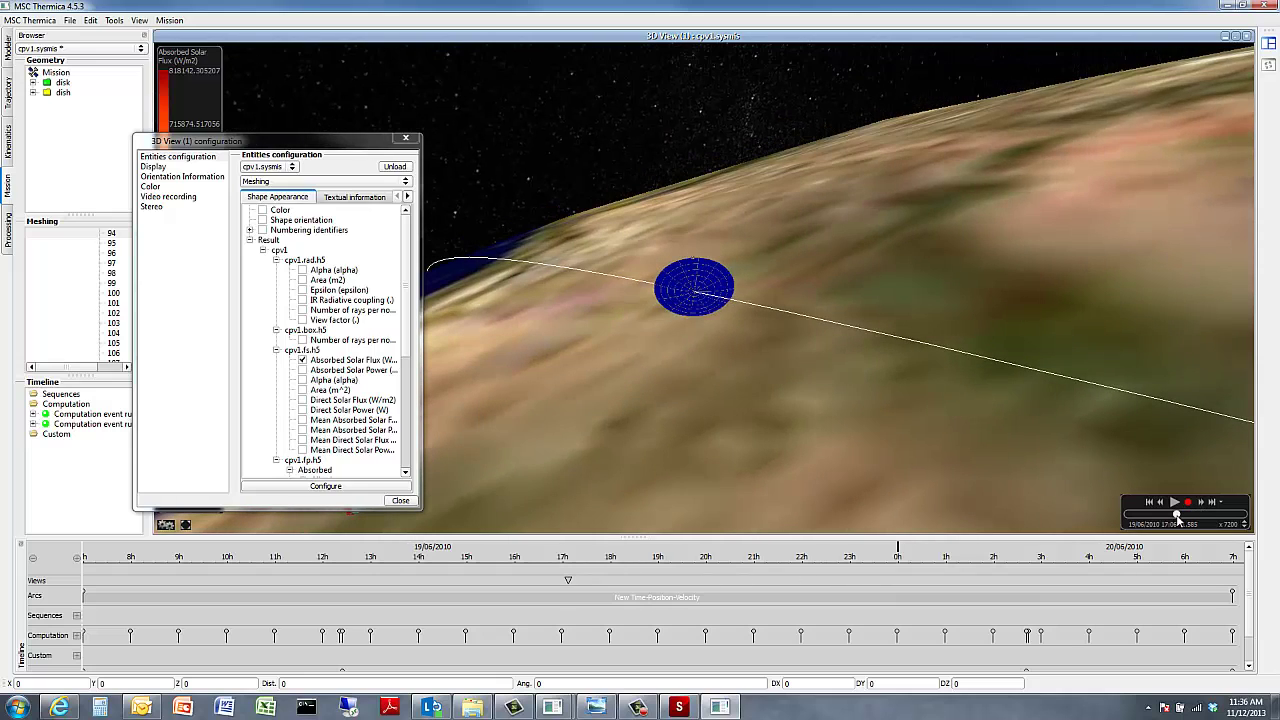
- Move the configuration dialog aside and zoom in on the flux-coloured disk
{"action": "left_click", "coordinate": [364, 141]}
{"action": "left_click_drag", "start_coordinate": [348, 150], "coordinate": [1226, 90]}
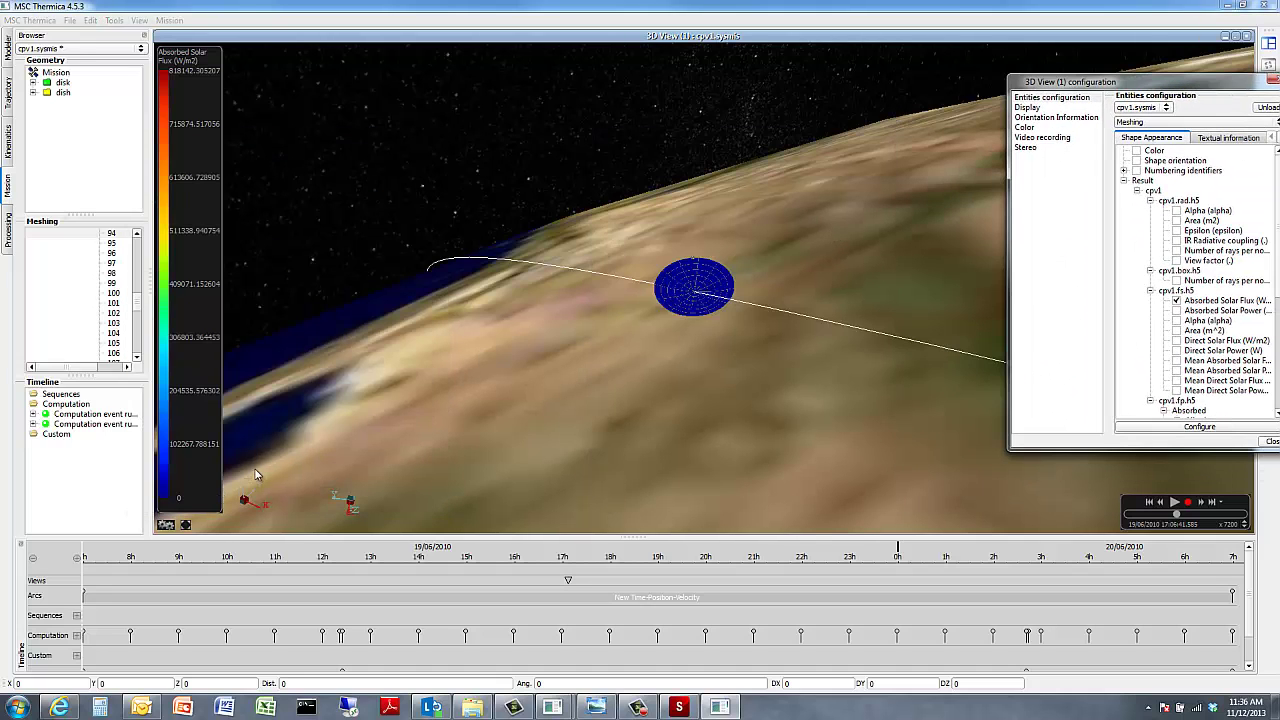
{"action": "left_click", "coordinate": [768, 426]}
{"action": "scroll", "coordinate": [788, 352], "scroll_direction": "up", "scroll_amount": 5}
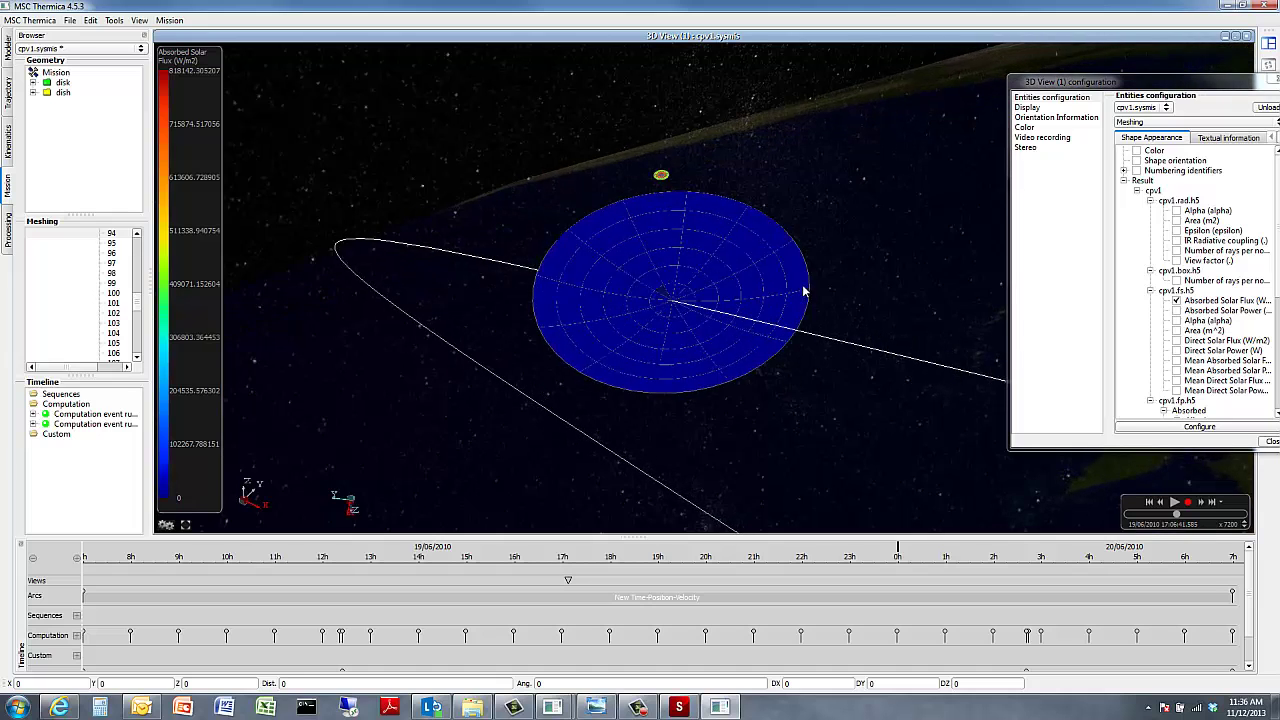
{"action": "scroll", "coordinate": [804, 291], "scroll_direction": "up", "scroll_amount": 3}
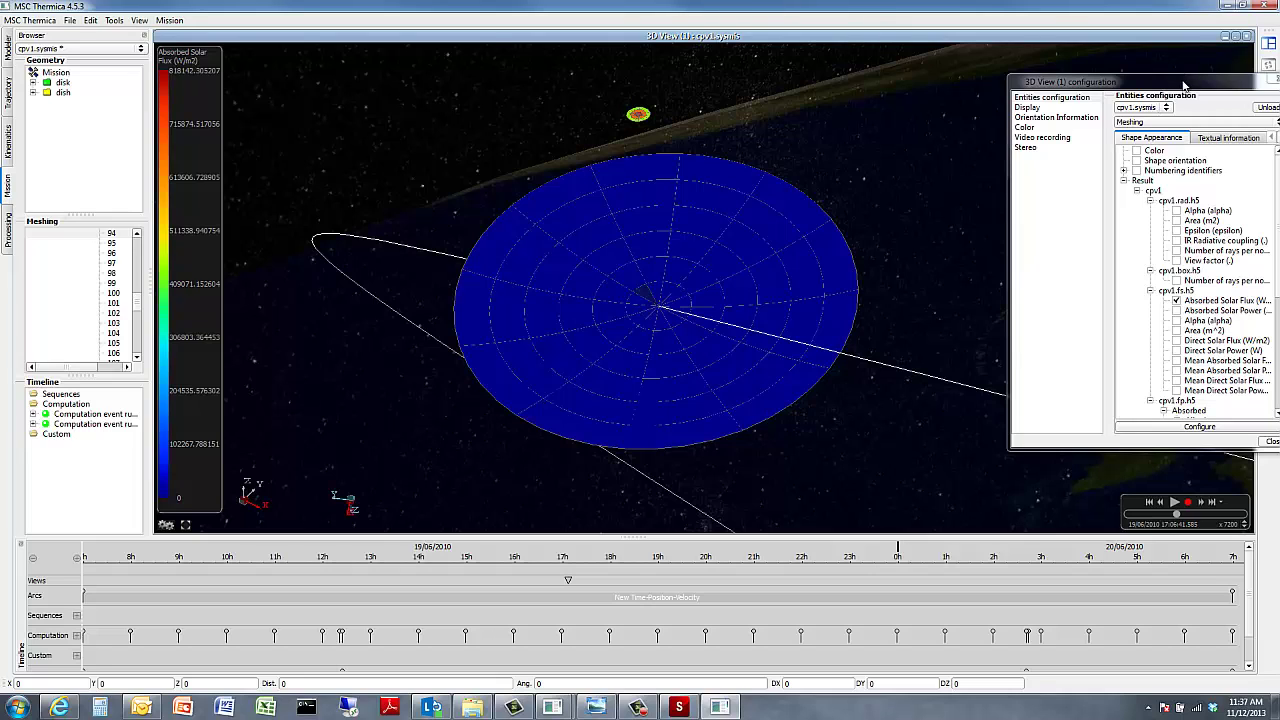
{"action": "left_click_drag", "start_coordinate": [1185, 86], "coordinate": [1071, 101]}
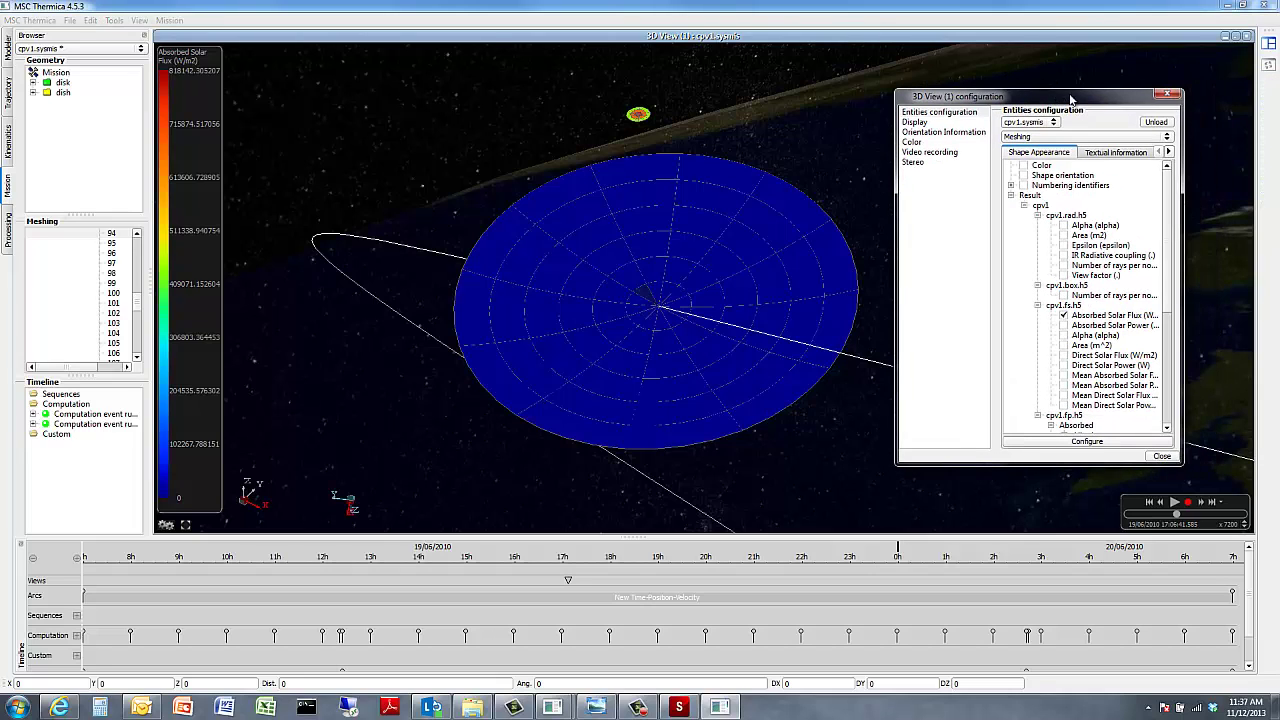
- Display the cpv1 traced solar rays By impacted meshes
{"action": "left_click", "coordinate": [1168, 151]}
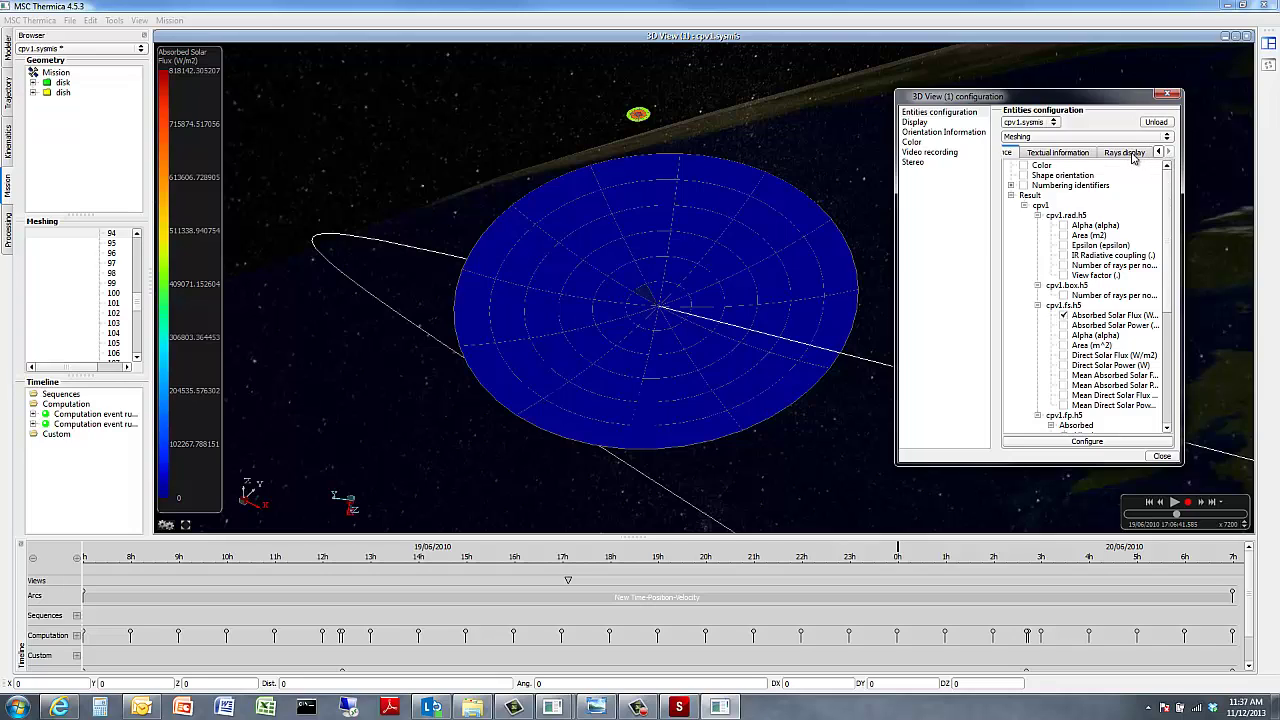
{"action": "left_click", "coordinate": [1132, 154]}
{"action": "left_click", "coordinate": [1011, 165]}
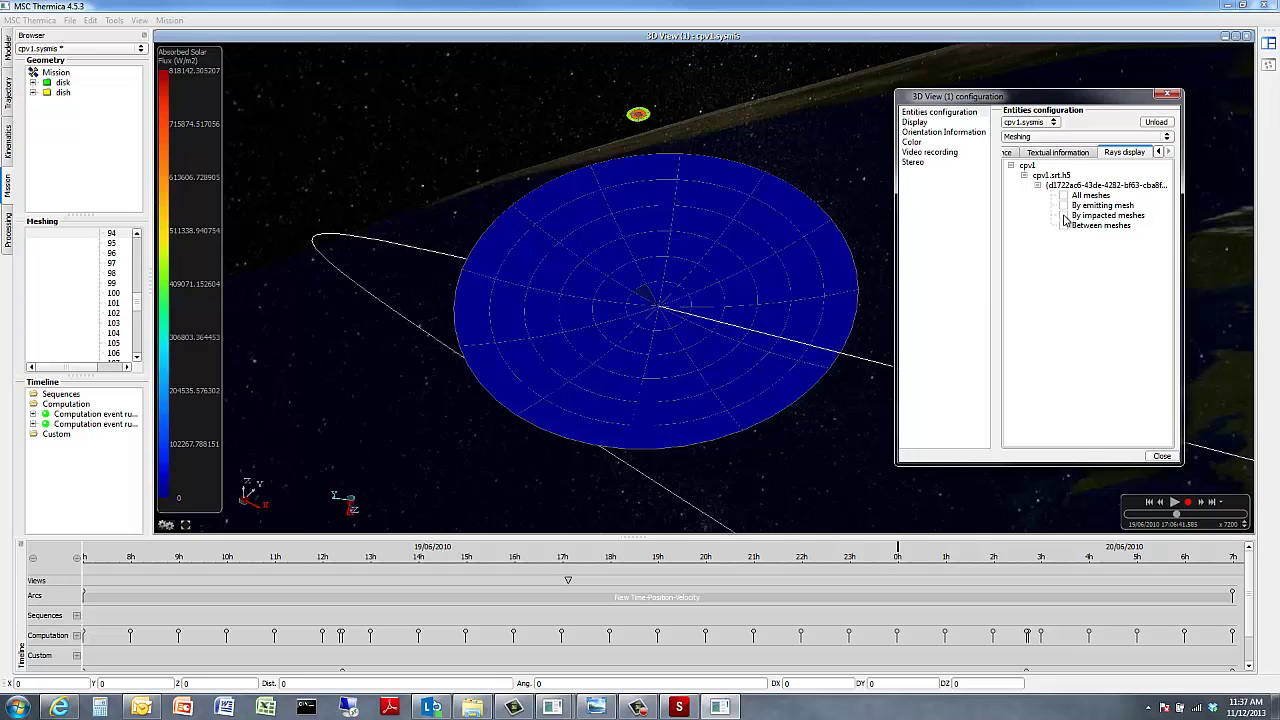
{"action": "left_click", "coordinate": [1064, 216]}
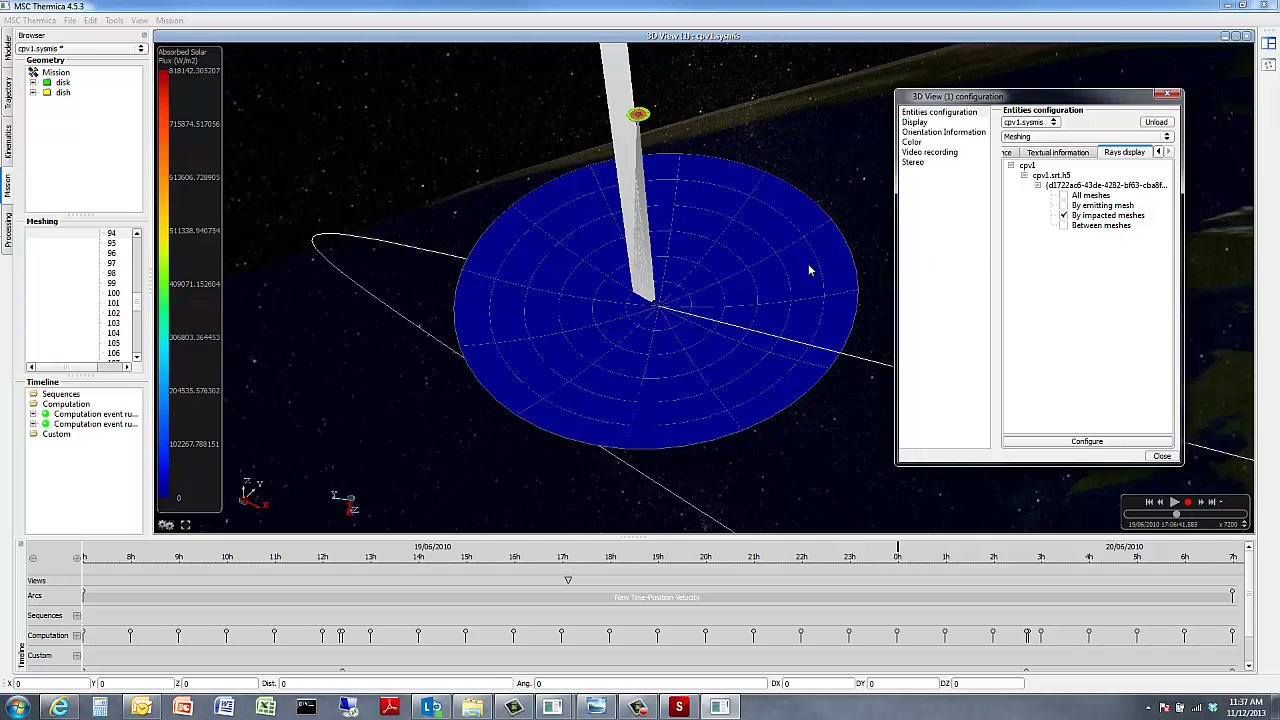
- Inspect the incoming rays mesh by mesh for meshes 96 through 99
{"action": "left_click", "coordinate": [628, 282]}
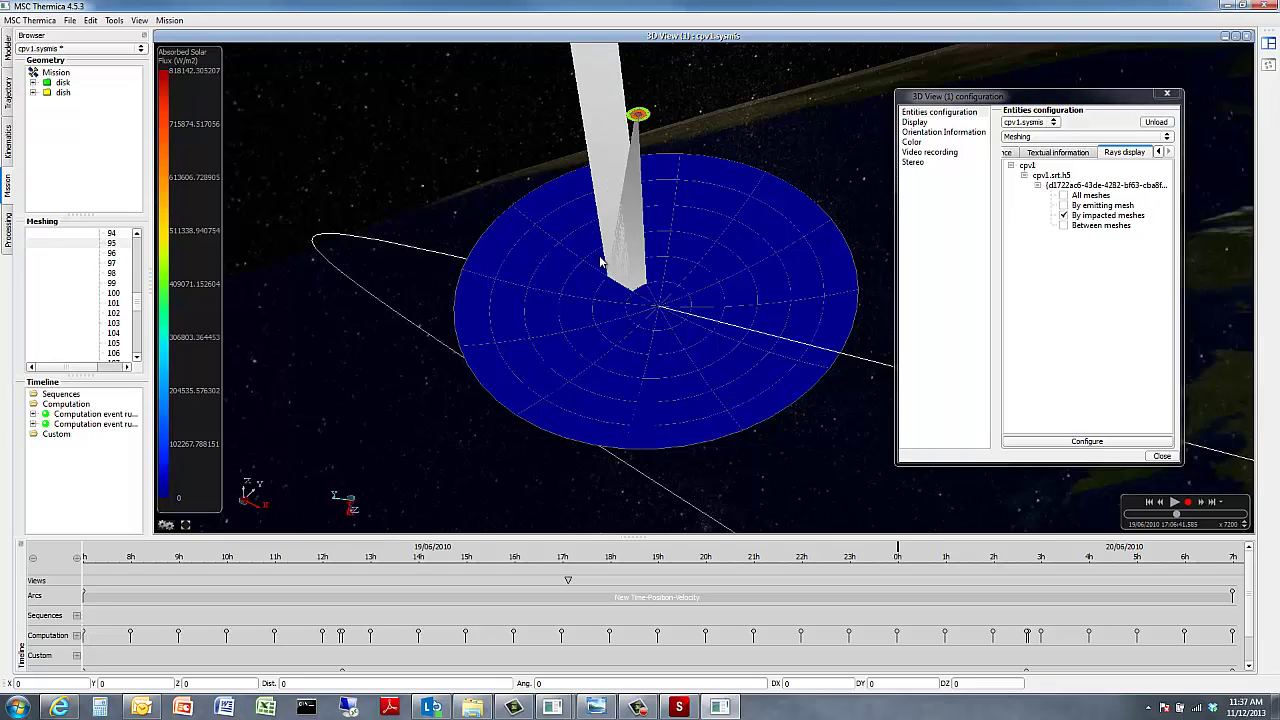
{"action": "left_click", "coordinate": [600, 262]}
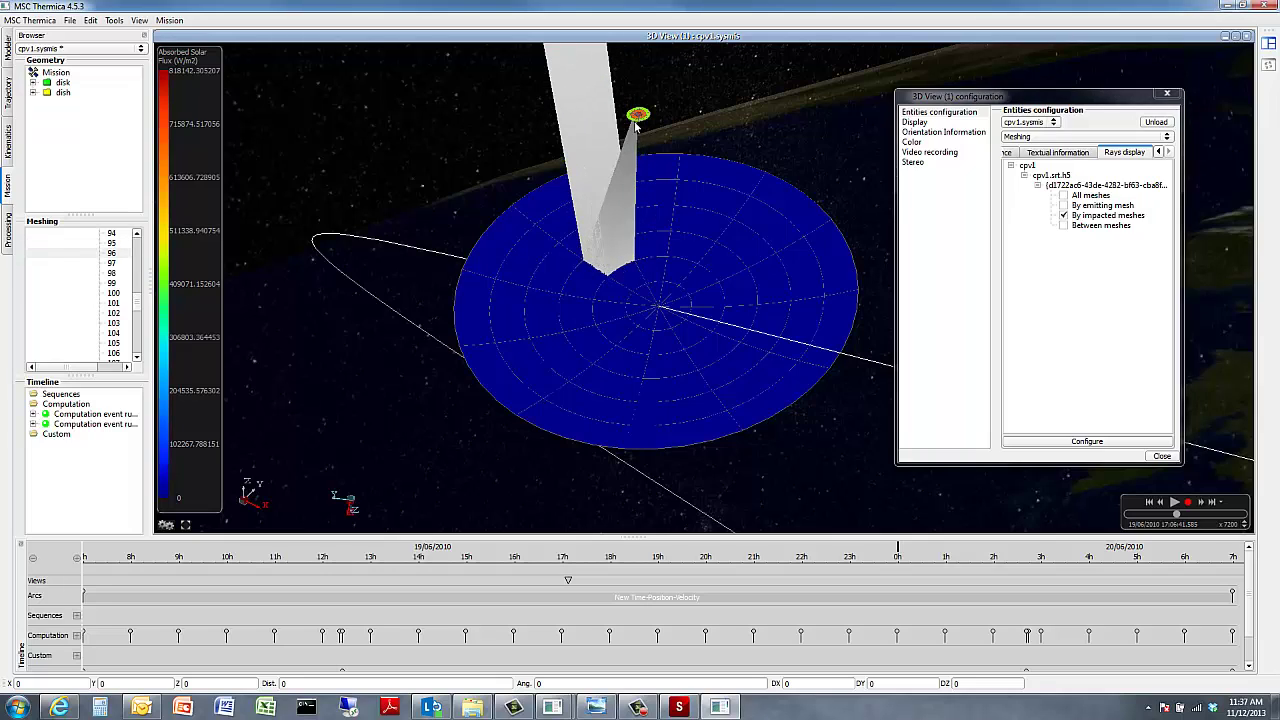
{"action": "left_click", "coordinate": [554, 231]}
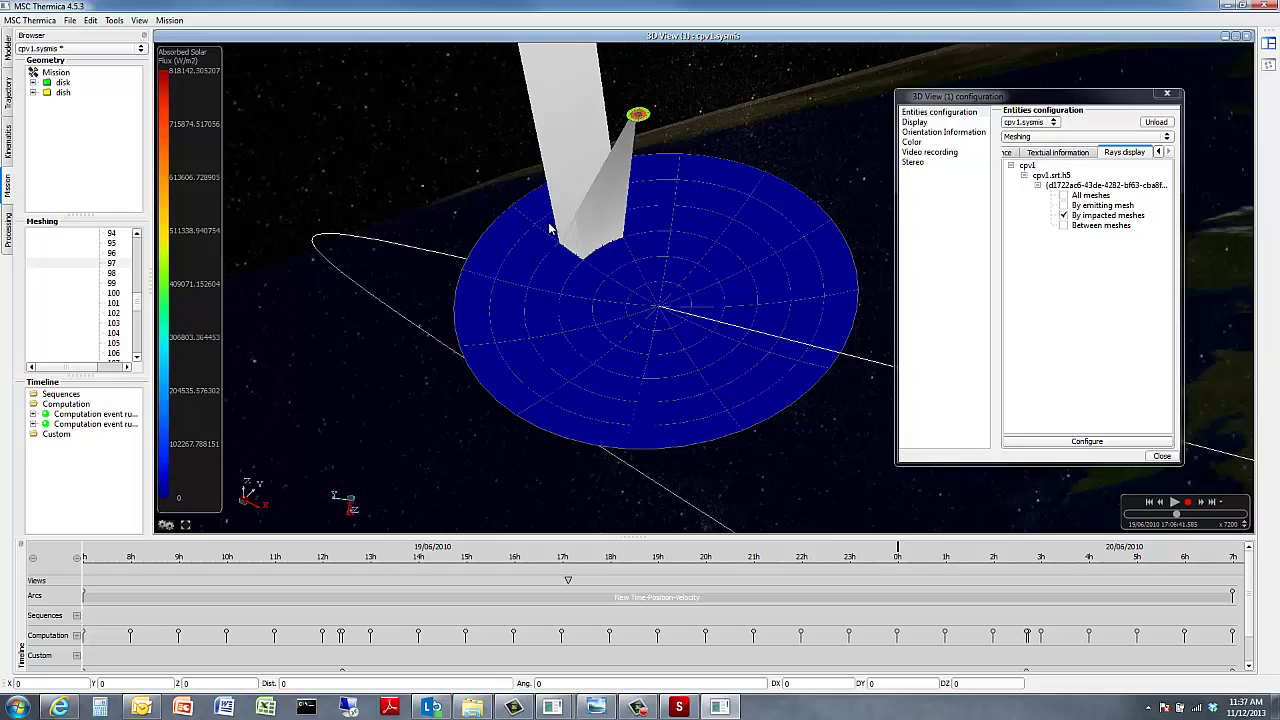
{"action": "left_click", "coordinate": [549, 229]}
{"action": "left_click", "coordinate": [524, 210]}
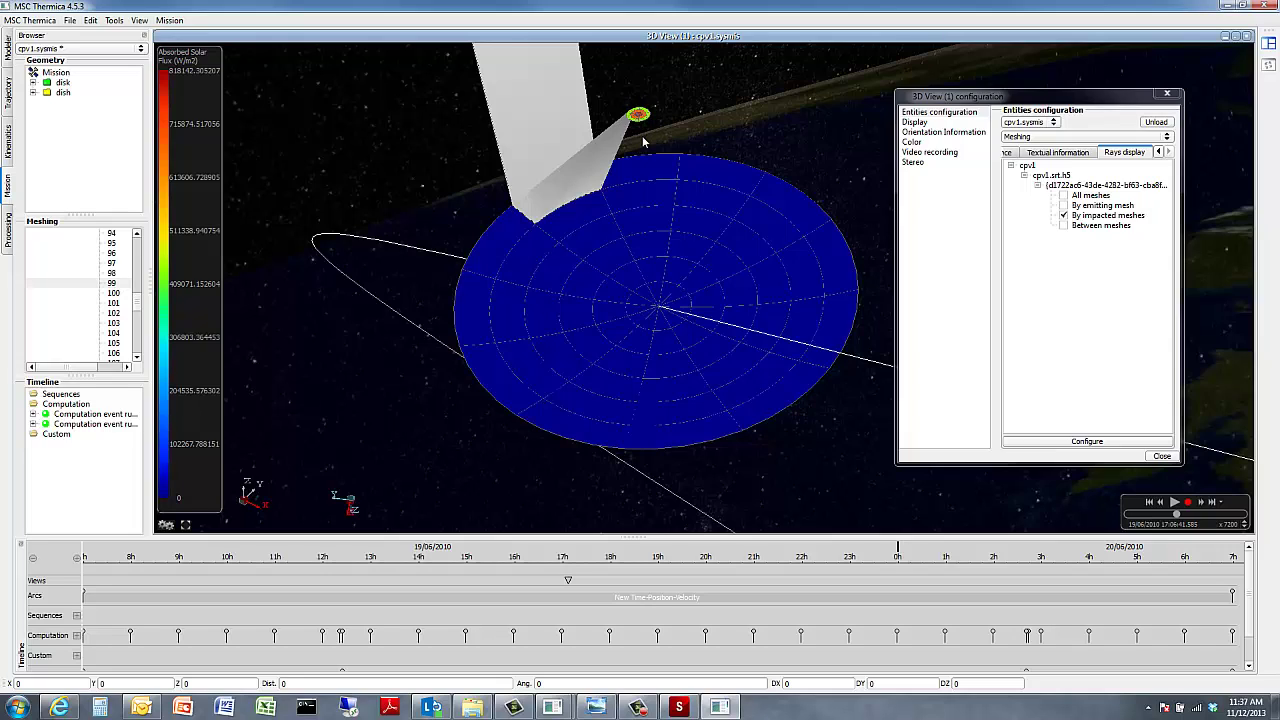
- Quit Thermica without saving cpv1.sysprc or cpv1.sysmis, and close the project folder window
{"action": "left_click", "coordinate": [1162, 457]}
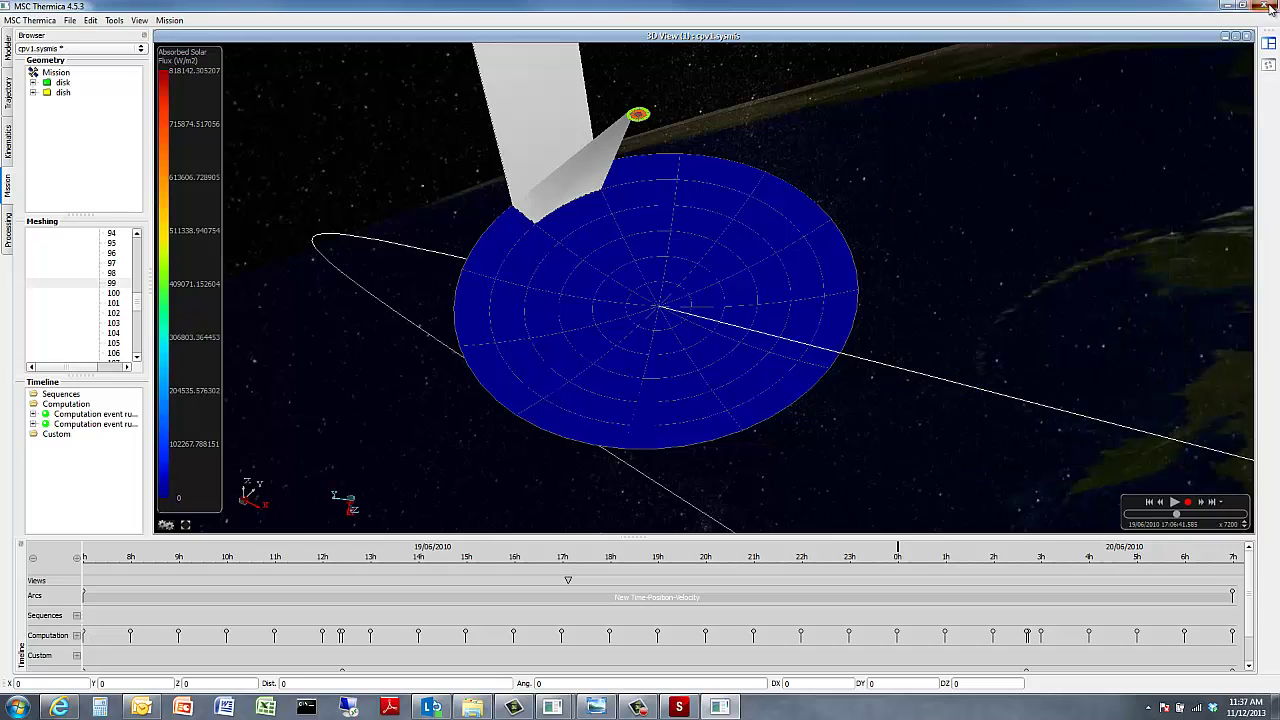
{"action": "left_click", "coordinate": [1270, 7]}
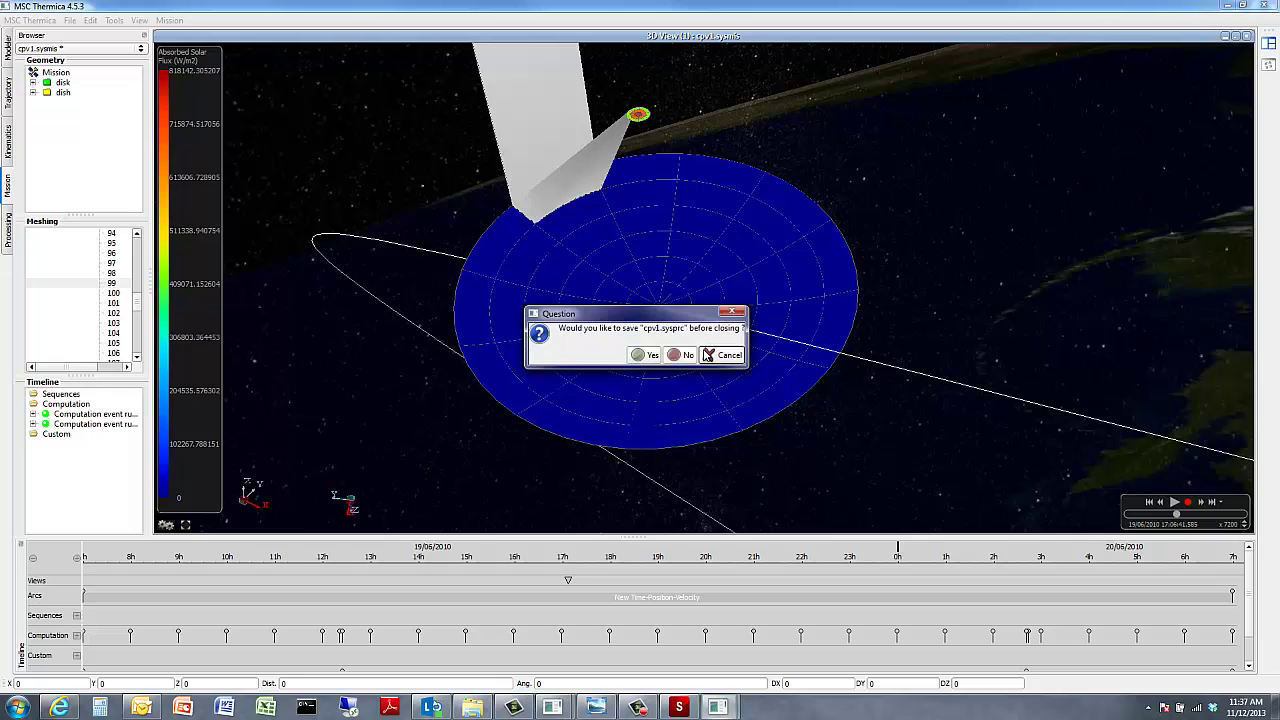
{"action": "left_click", "coordinate": [688, 355]}
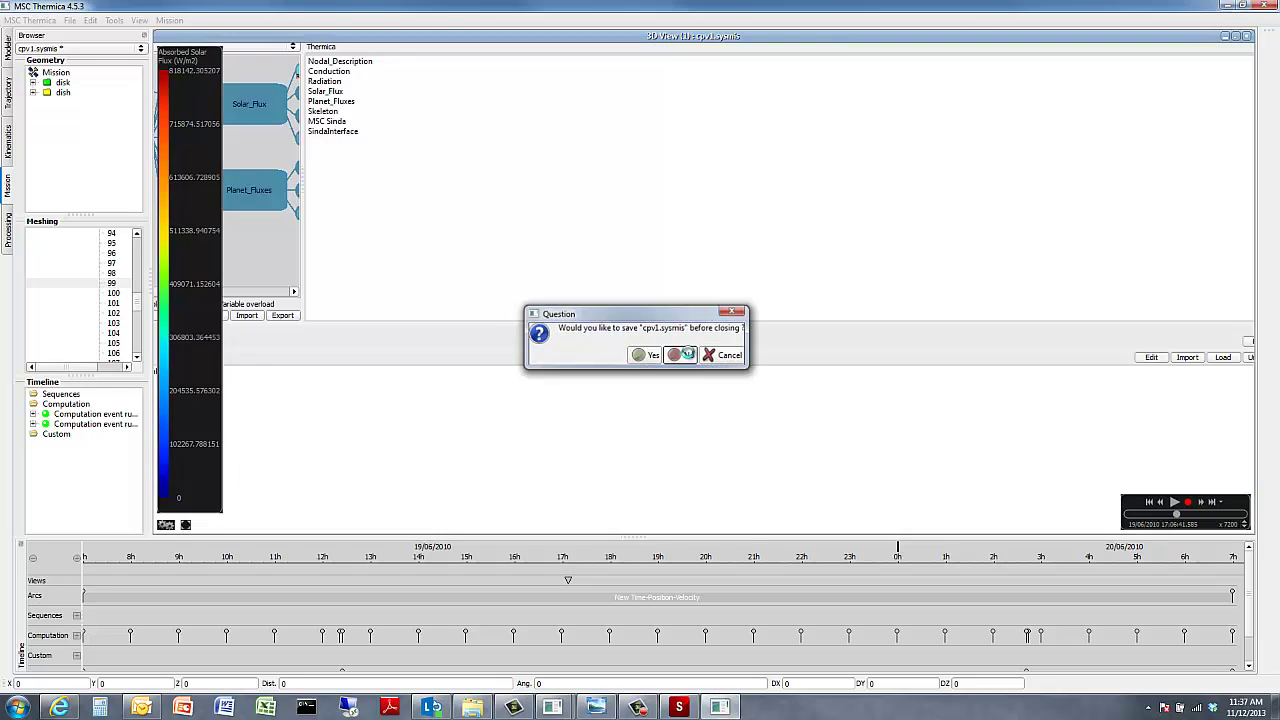
{"action": "left_click", "coordinate": [688, 355]}
{"action": "left_click", "coordinate": [690, 355]}
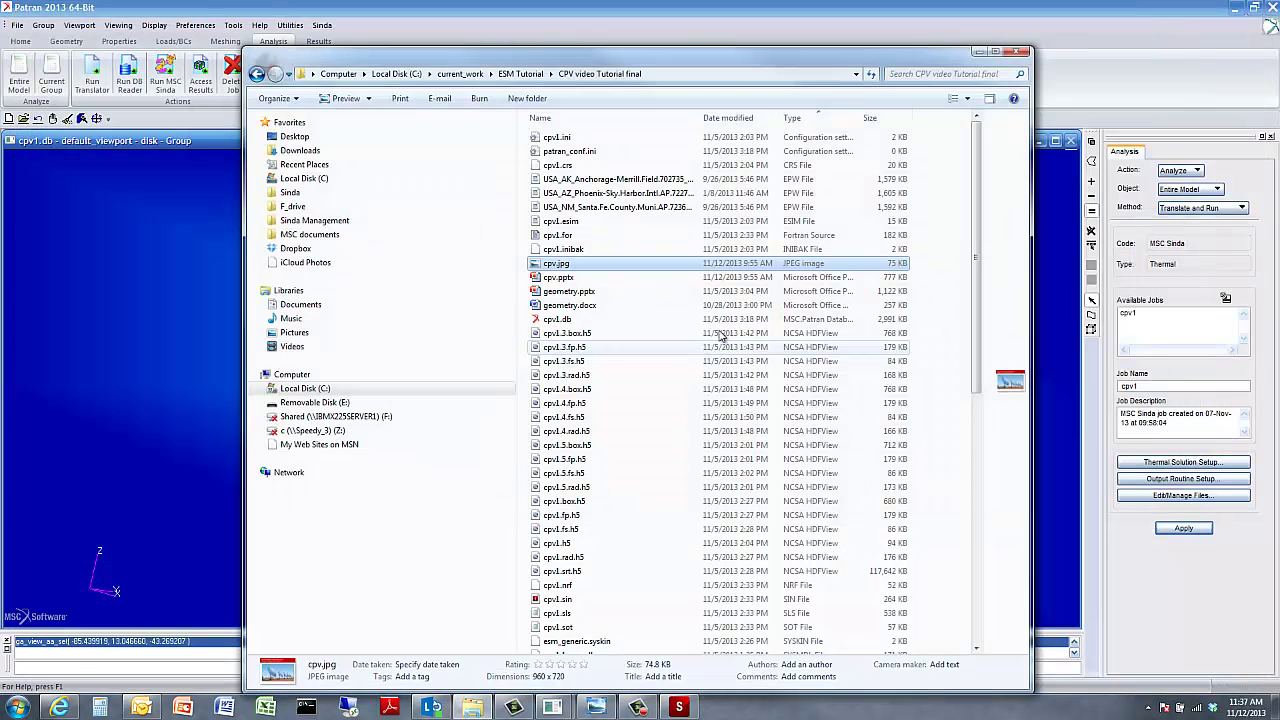
{"action": "left_click", "coordinate": [1019, 50]}
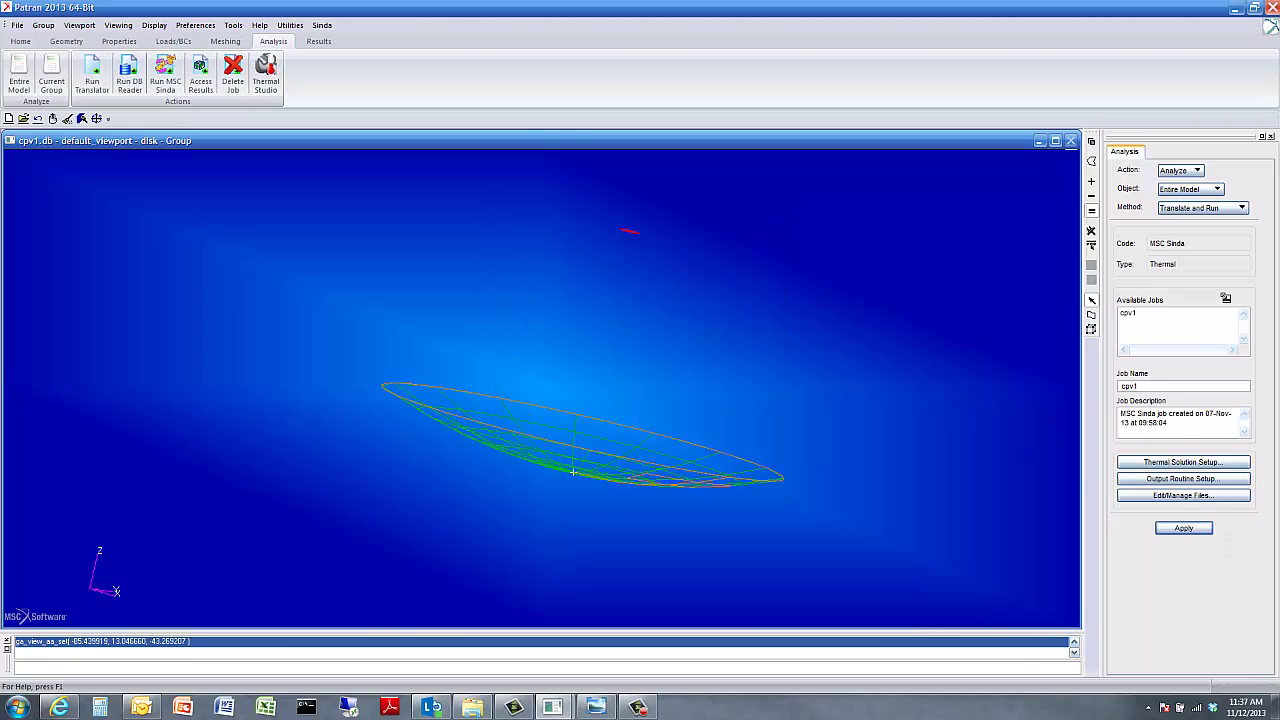
- Plot the Temperature, Nodal fringe for result case Time=2.880000E+04, then tilt the view toward the disk
{"action": "left_click", "coordinate": [318, 41]}
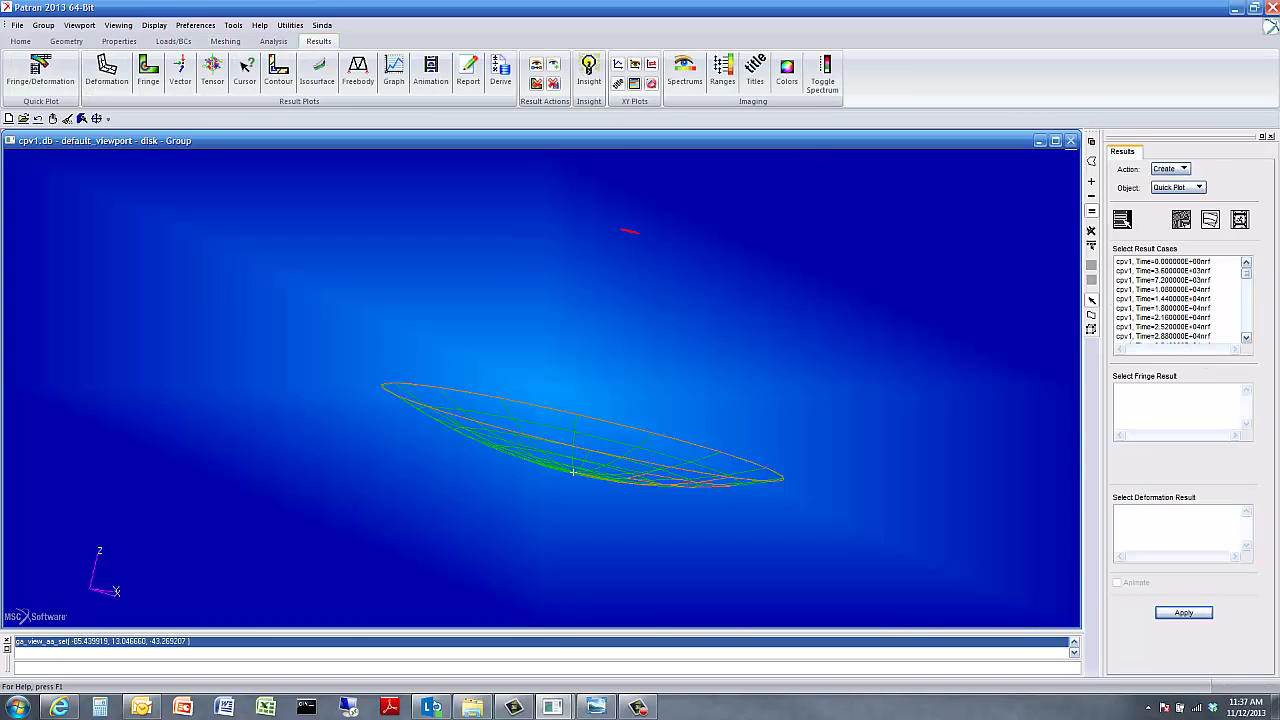
{"action": "left_click_drag", "start_coordinate": [1246, 276], "coordinate": [1241, 316]}
{"action": "left_click", "coordinate": [1168, 298]}
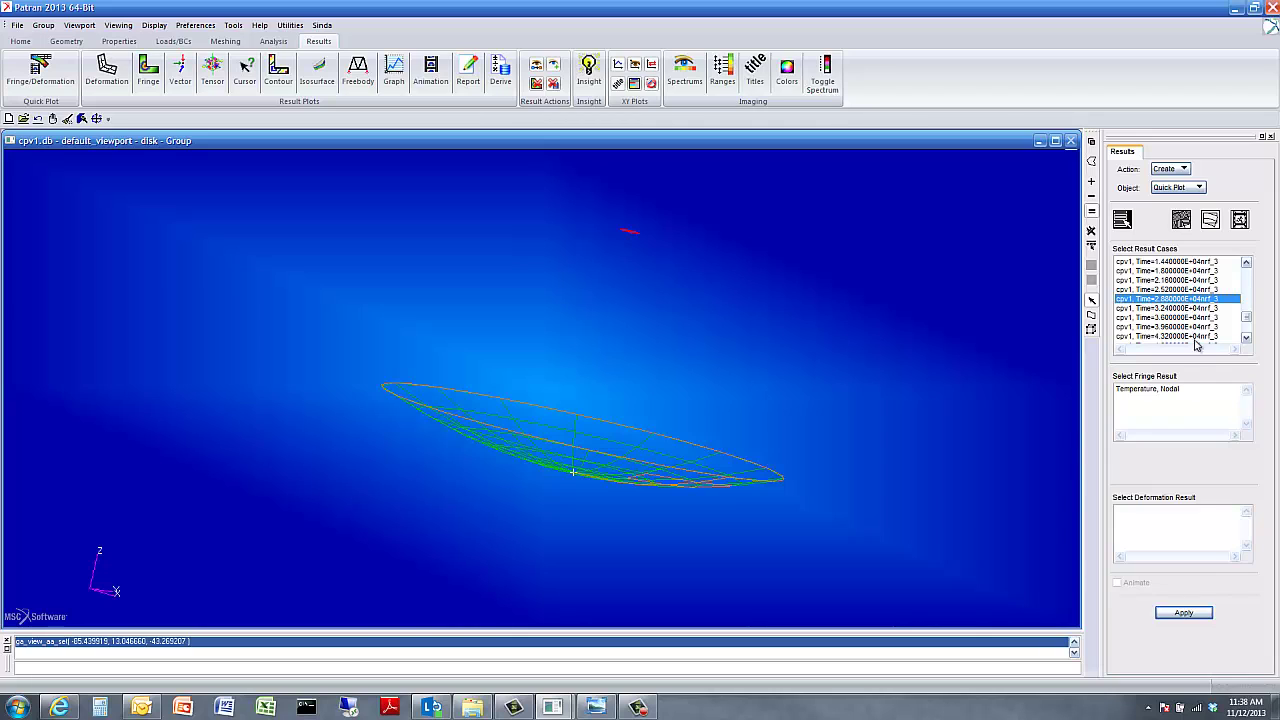
{"action": "left_click", "coordinate": [1144, 390]}
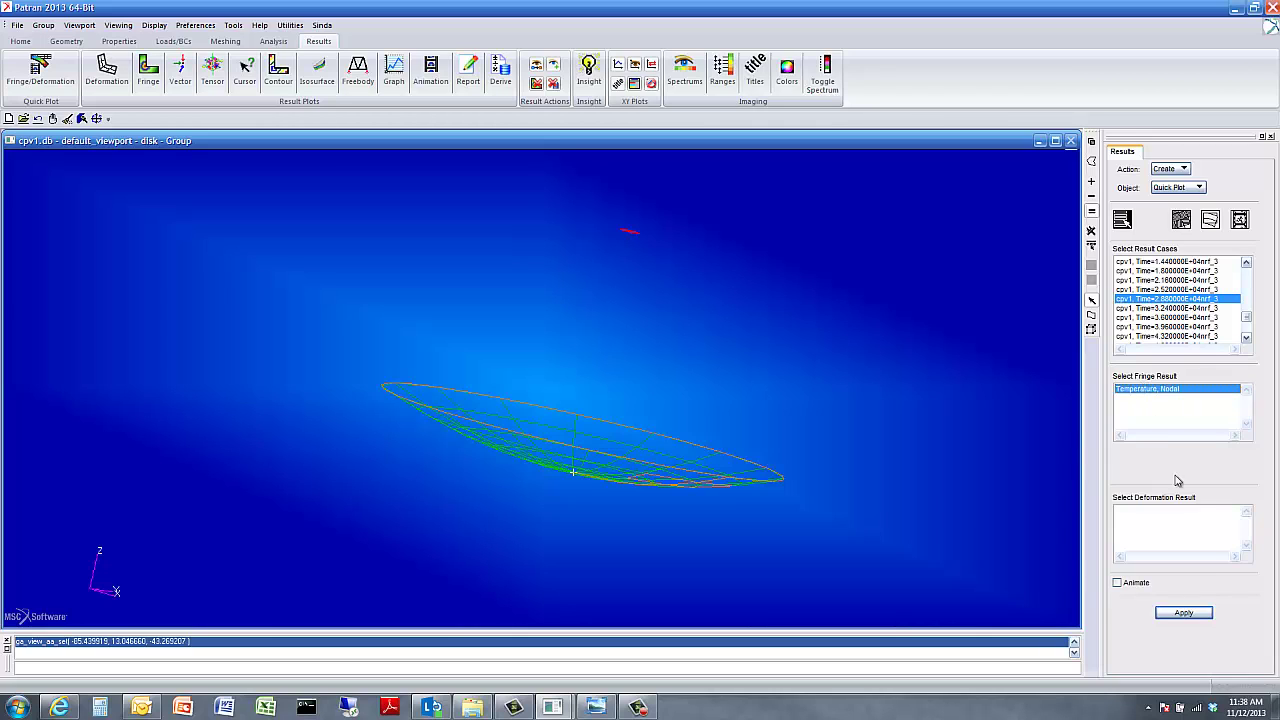
{"action": "left_click", "coordinate": [1185, 613]}
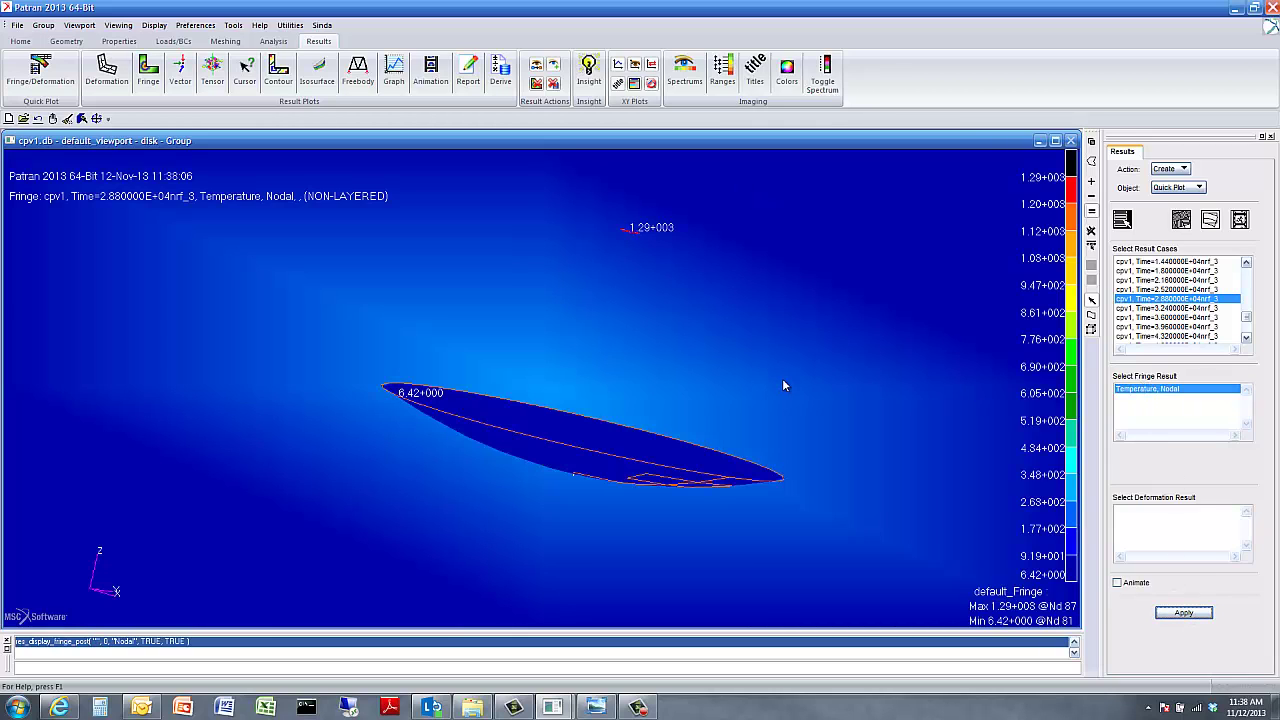
{"action": "middle_click_drag", "start_coordinate": [787, 380], "coordinate": [793, 402]}
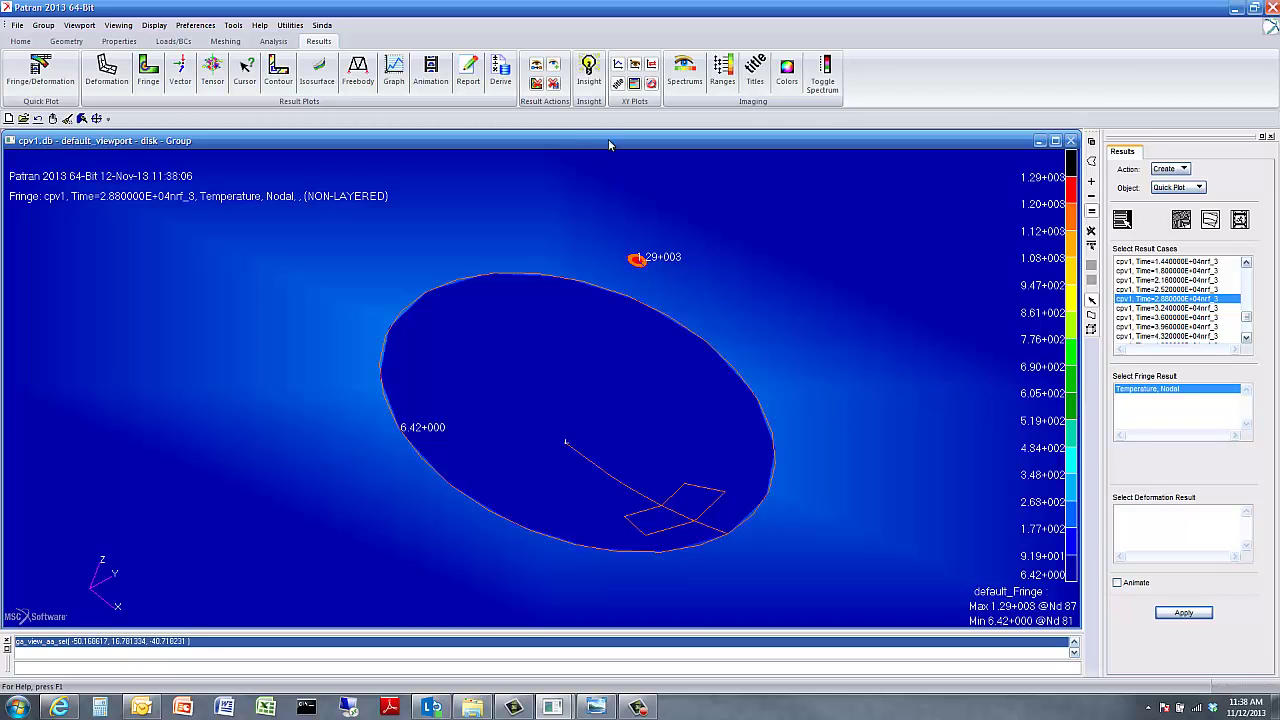
- Rotate the disk upright, then open the Sinda Environment Simulation Module for cpv1 and close it
{"action": "middle_click_drag", "start_coordinate": [803, 329], "coordinate": [830, 358]}
{"action": "left_click", "coordinate": [322, 27]}
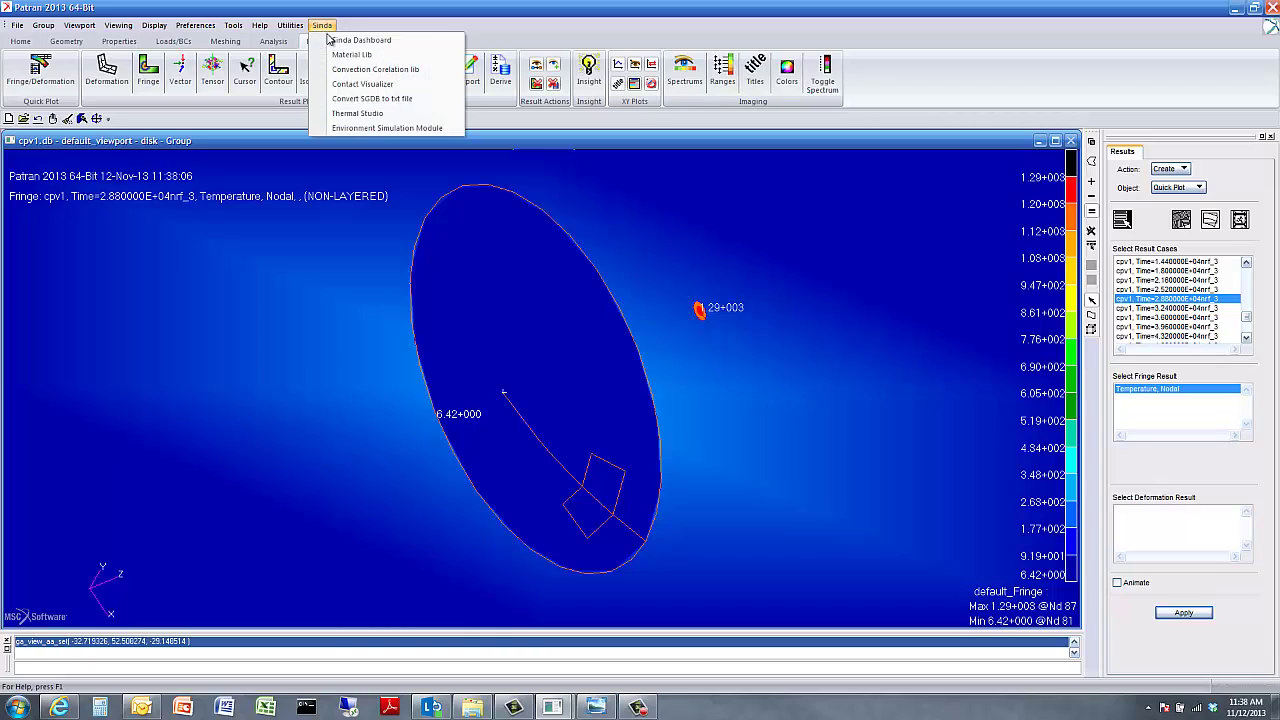
{"action": "left_click", "coordinate": [360, 125]}
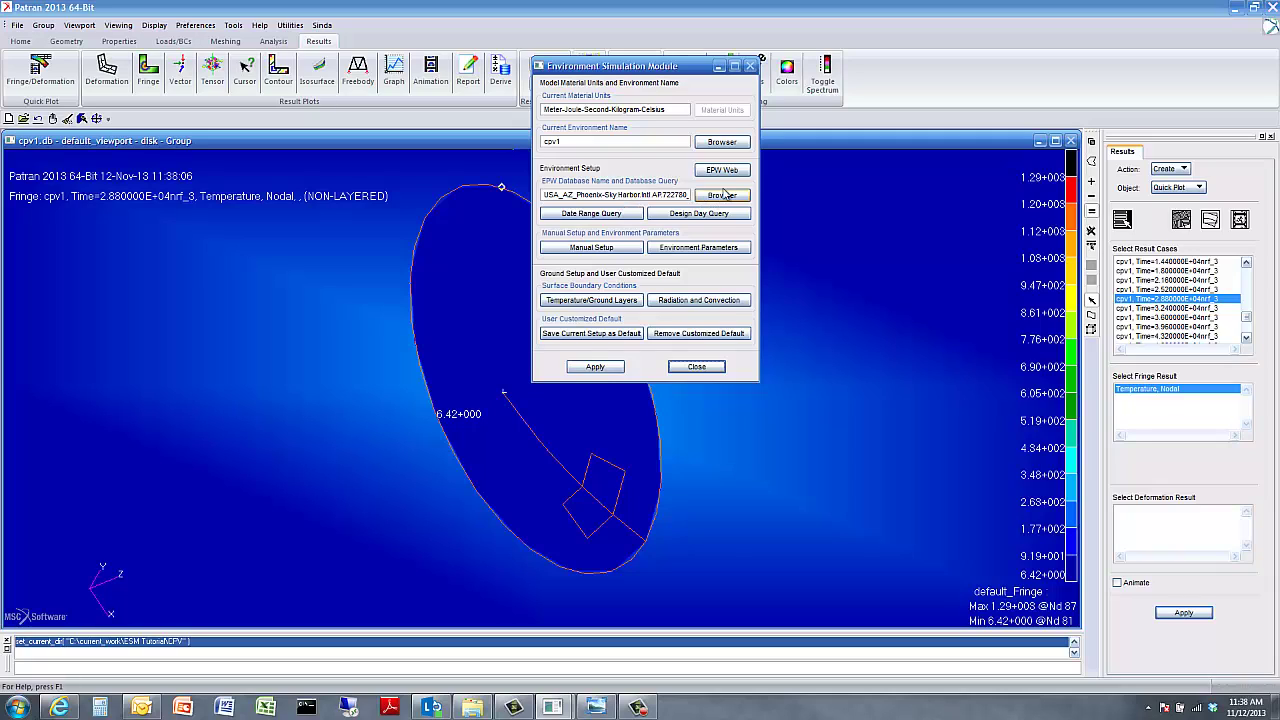
{"action": "left_click", "coordinate": [712, 370]}
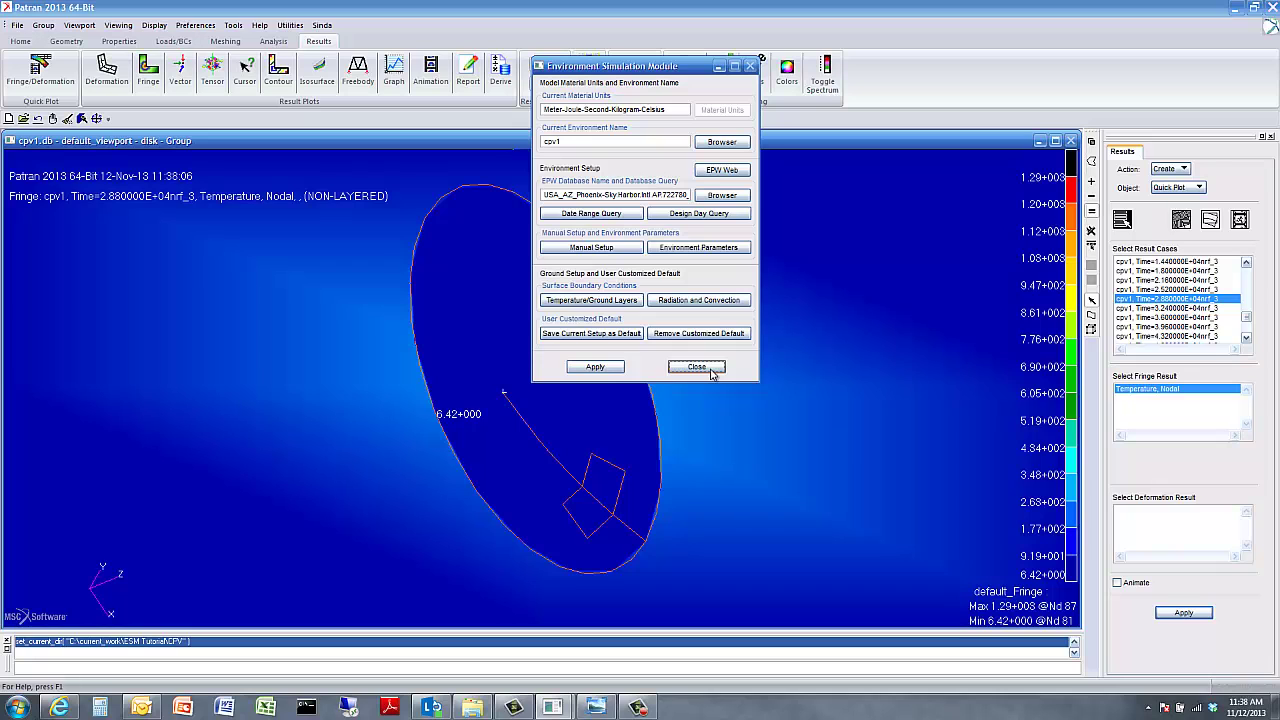